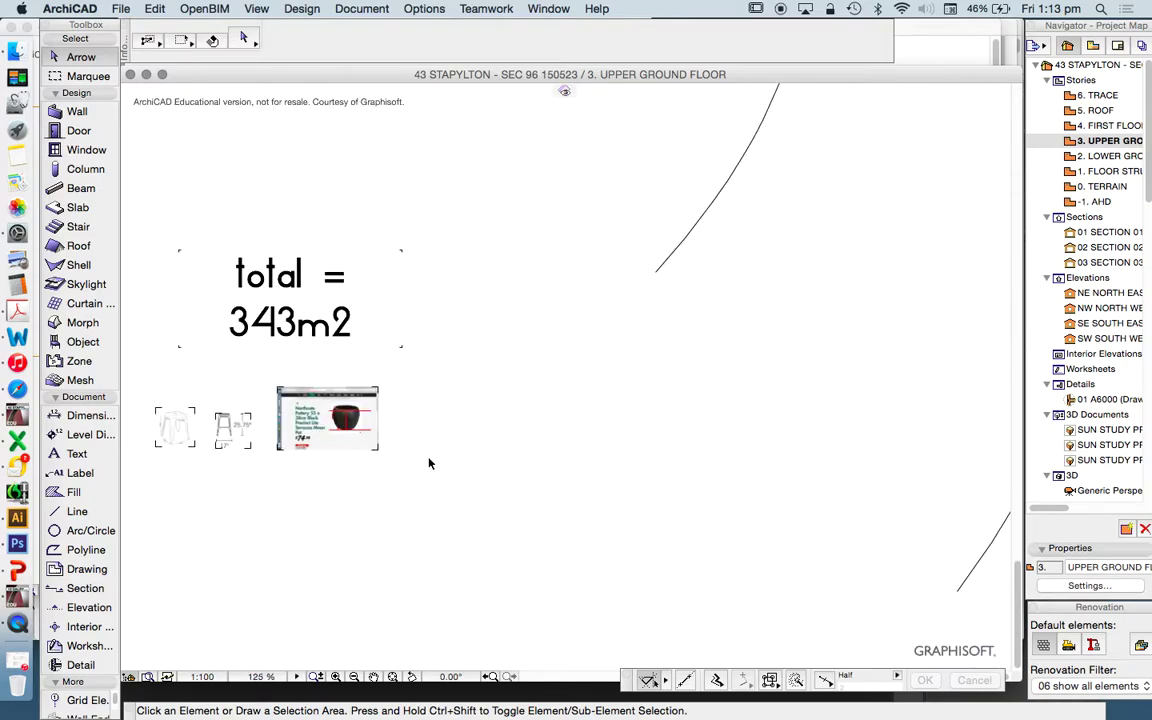
- Examine the moon pot reference image and the red guide lines drawn over it
{"action": "scroll", "coordinate": [290, 442], "scroll_direction": "up", "scroll_amount": 5}
{"action": "scroll", "coordinate": [282, 420], "scroll_direction": "up", "scroll_amount": 4}
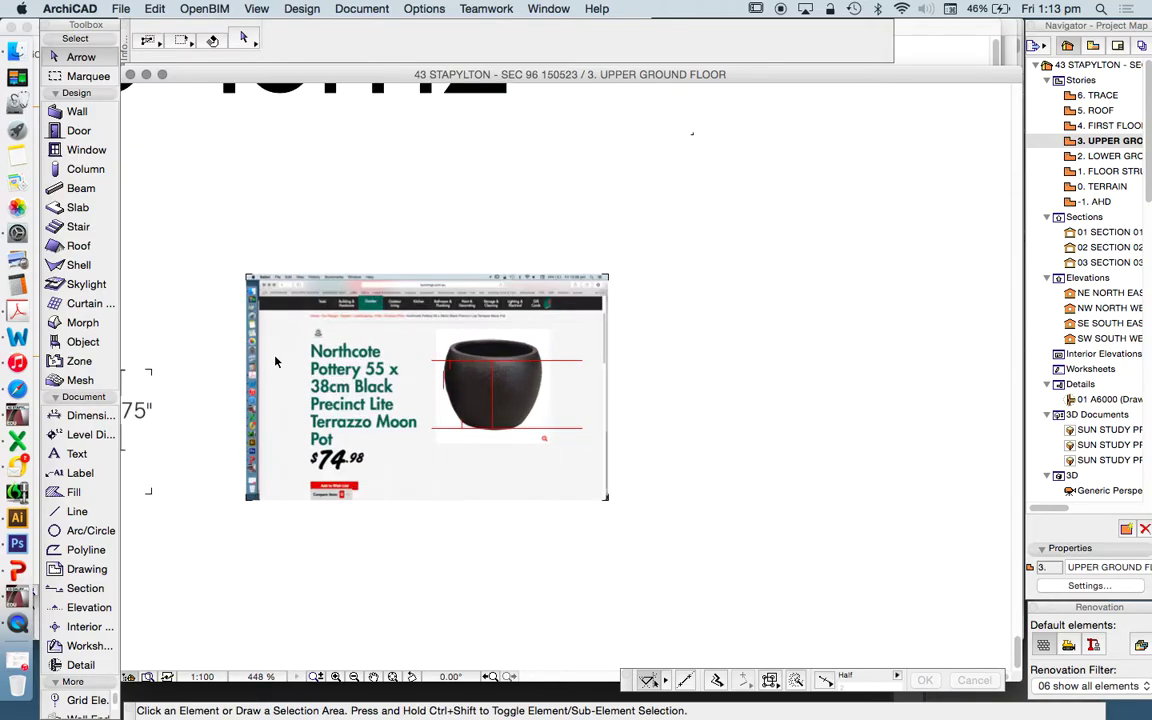
{"action": "scroll", "coordinate": [243, 346], "scroll_direction": "up", "scroll_amount": 3}
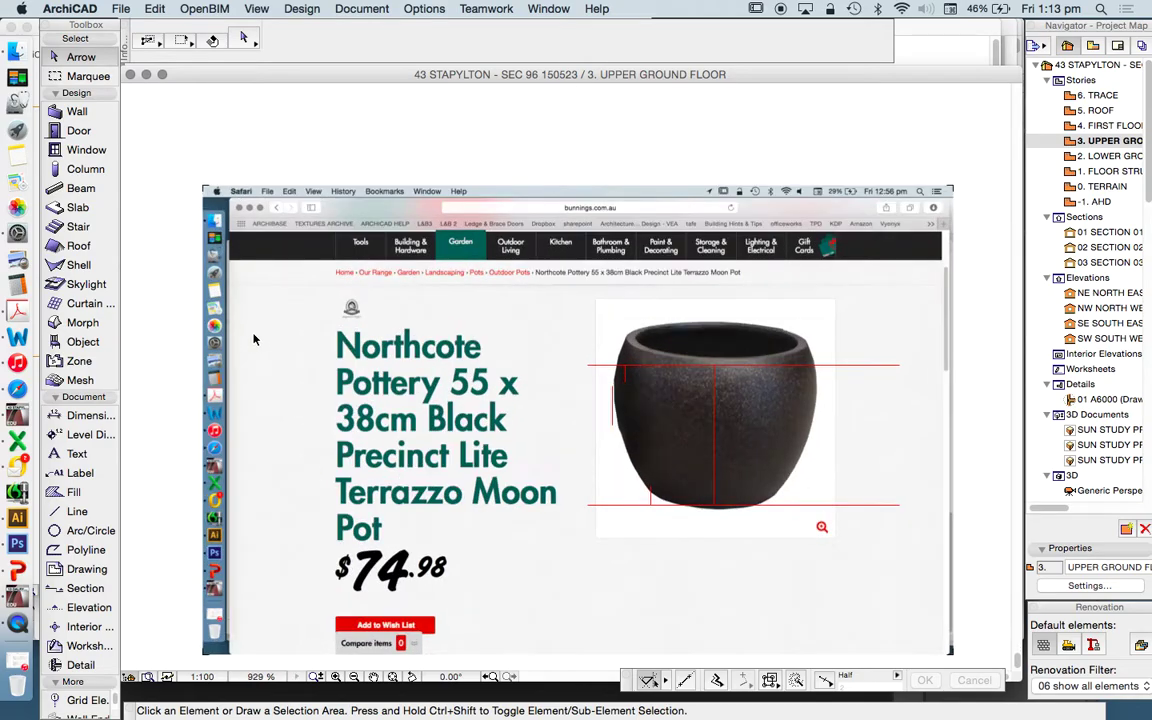
{"action": "scroll", "coordinate": [270, 322], "scroll_direction": "down", "scroll_amount": 2}
{"action": "scroll", "coordinate": [743, 456], "scroll_direction": "up", "scroll_amount": 1}
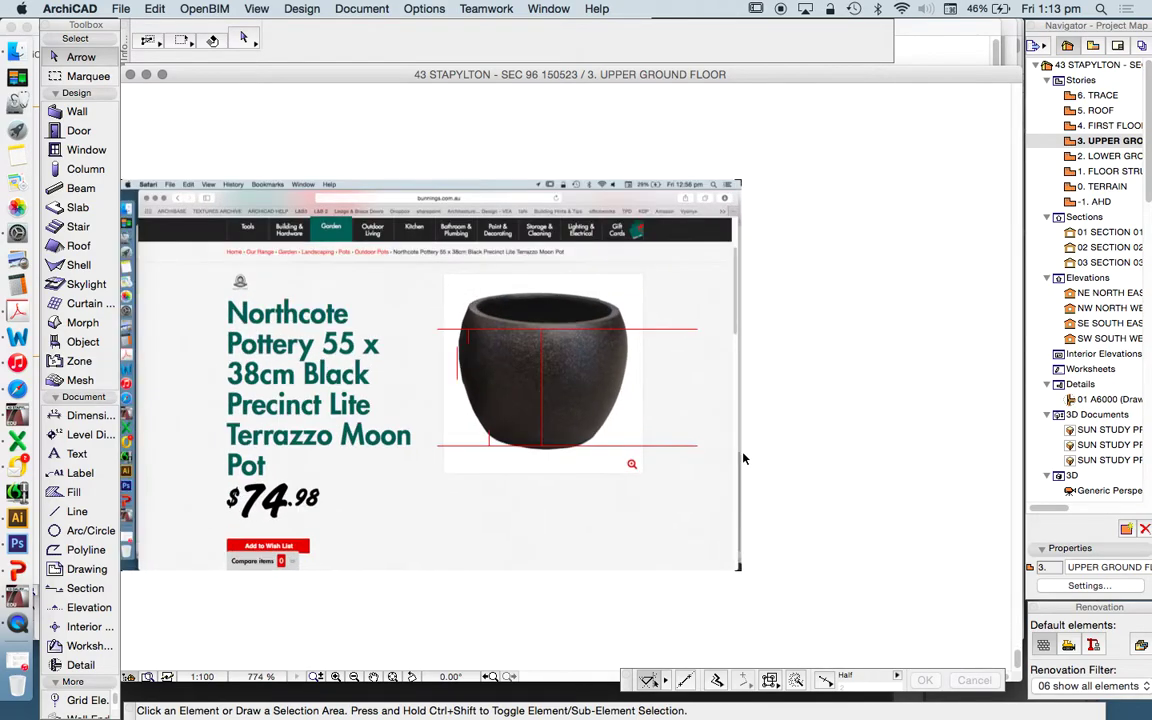
{"action": "left_click_drag", "start_coordinate": [755, 218], "coordinate": [705, 167]}
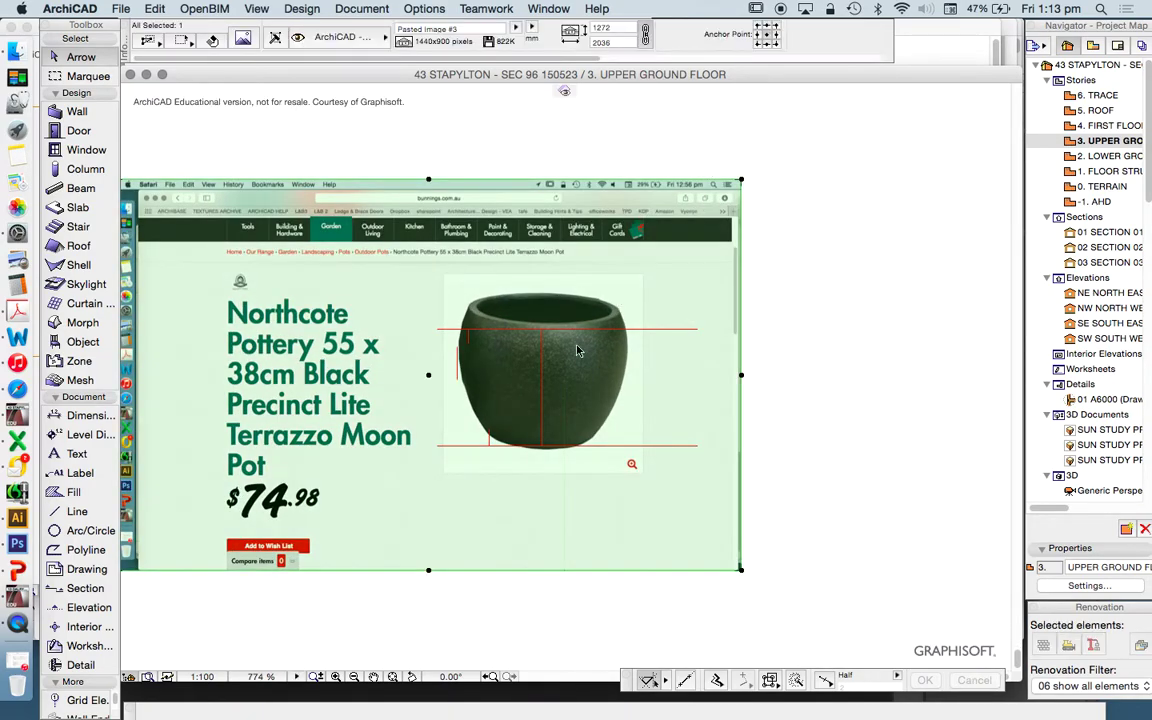
{"action": "scroll", "coordinate": [444, 319], "scroll_direction": "up", "scroll_amount": 2}
{"action": "left_click", "coordinate": [949, 391]}
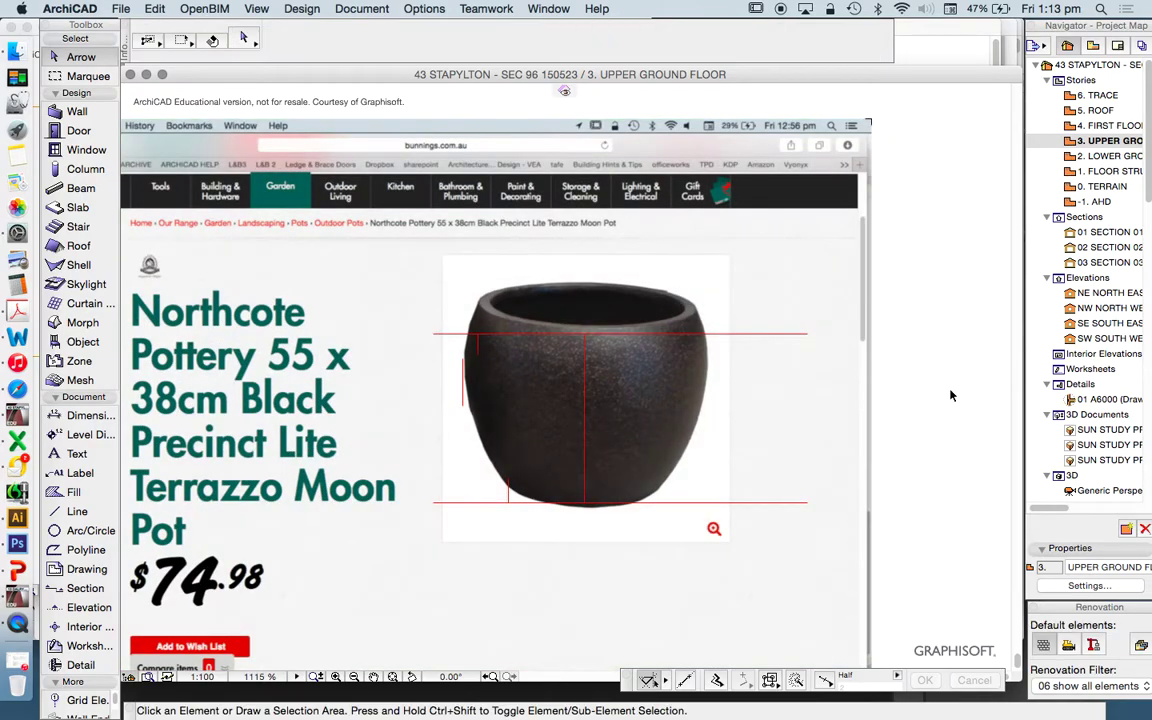
{"action": "scroll", "coordinate": [603, 404], "scroll_direction": "down", "scroll_amount": 1}
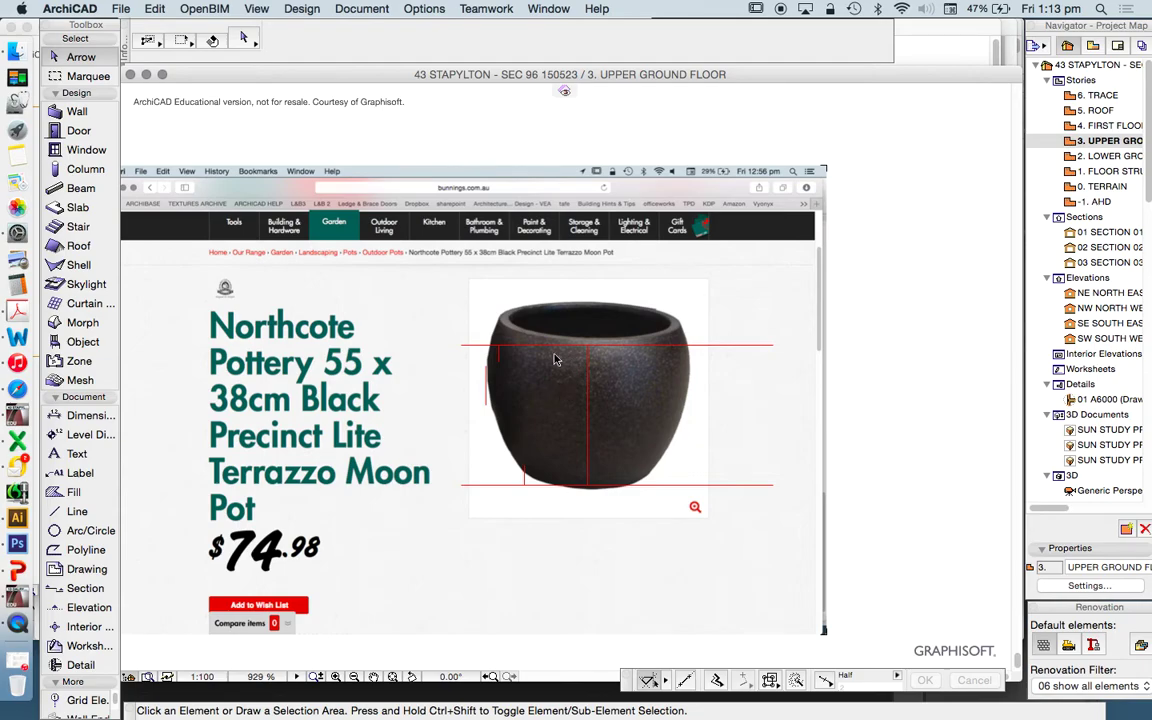
{"action": "left_click", "coordinate": [76, 511]}
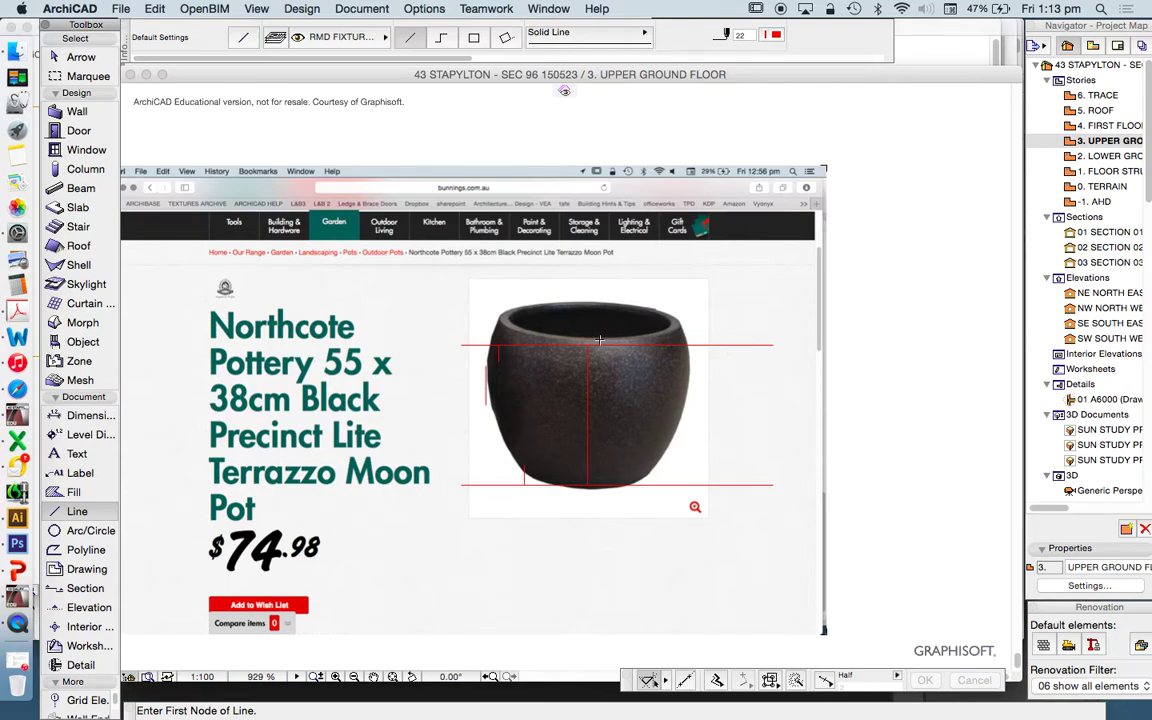
{"action": "scroll", "coordinate": [577, 431], "scroll_direction": "up", "scroll_amount": 3}
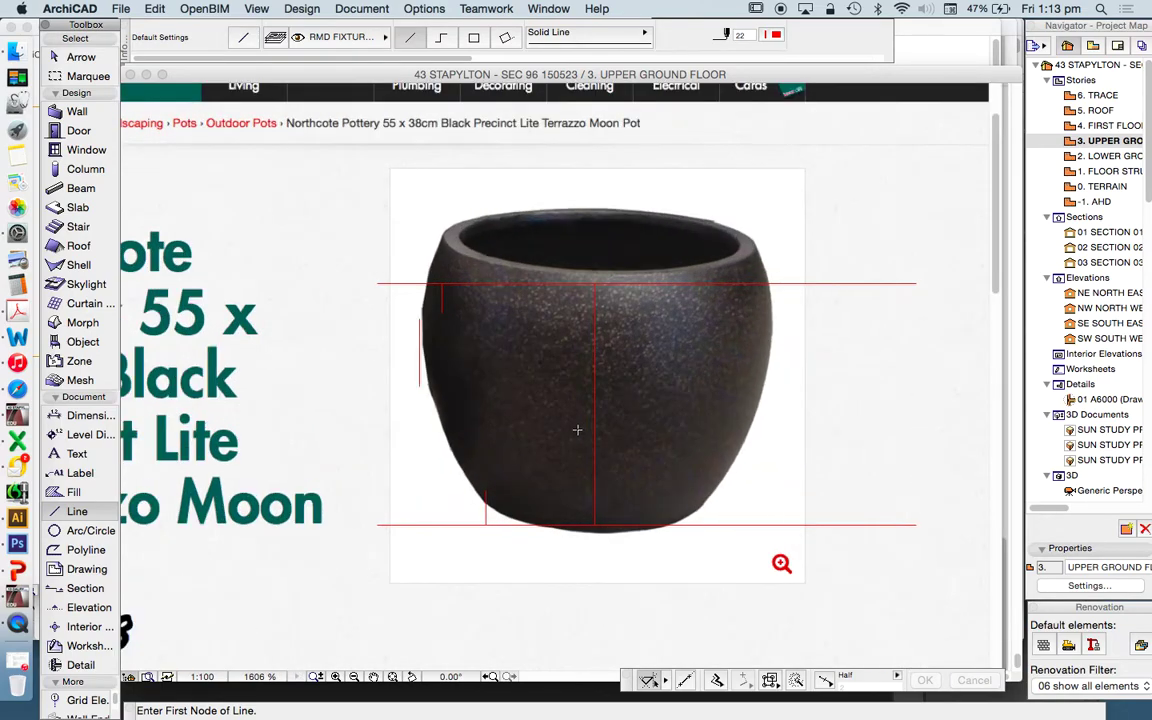
{"action": "scroll", "coordinate": [576, 427], "scroll_direction": "up", "scroll_amount": 3}
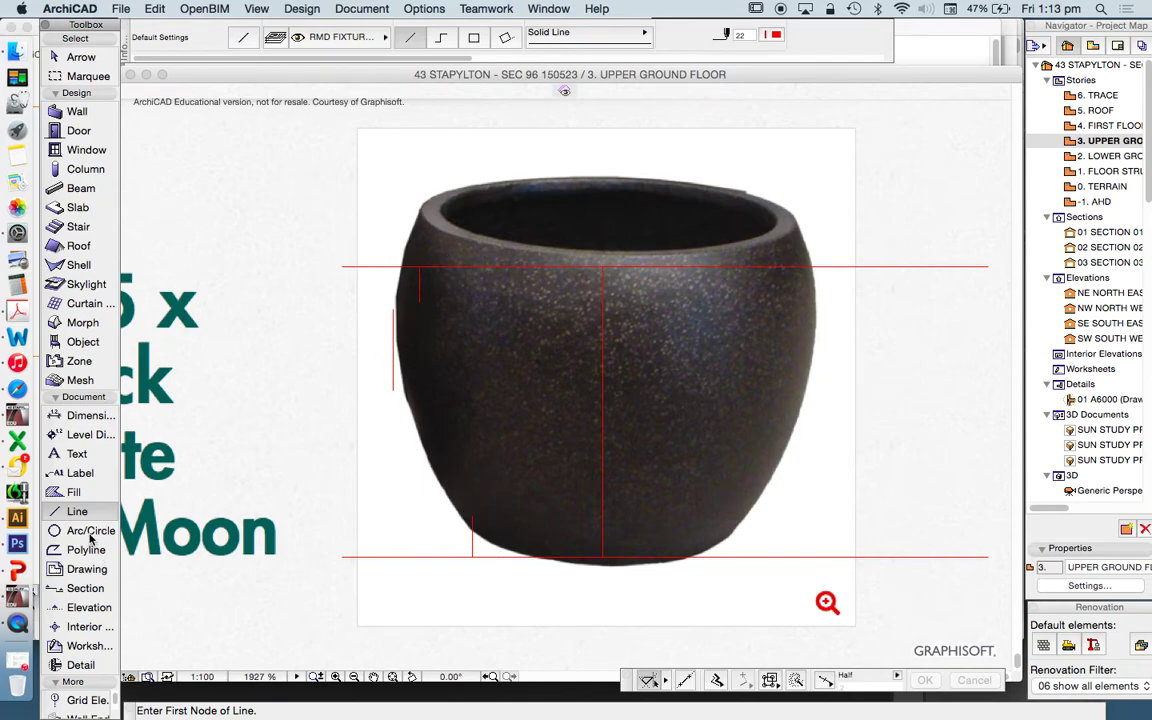
- Start the Spline tool and set its pen to red pen 21
{"action": "left_click", "coordinate": [74, 682]}
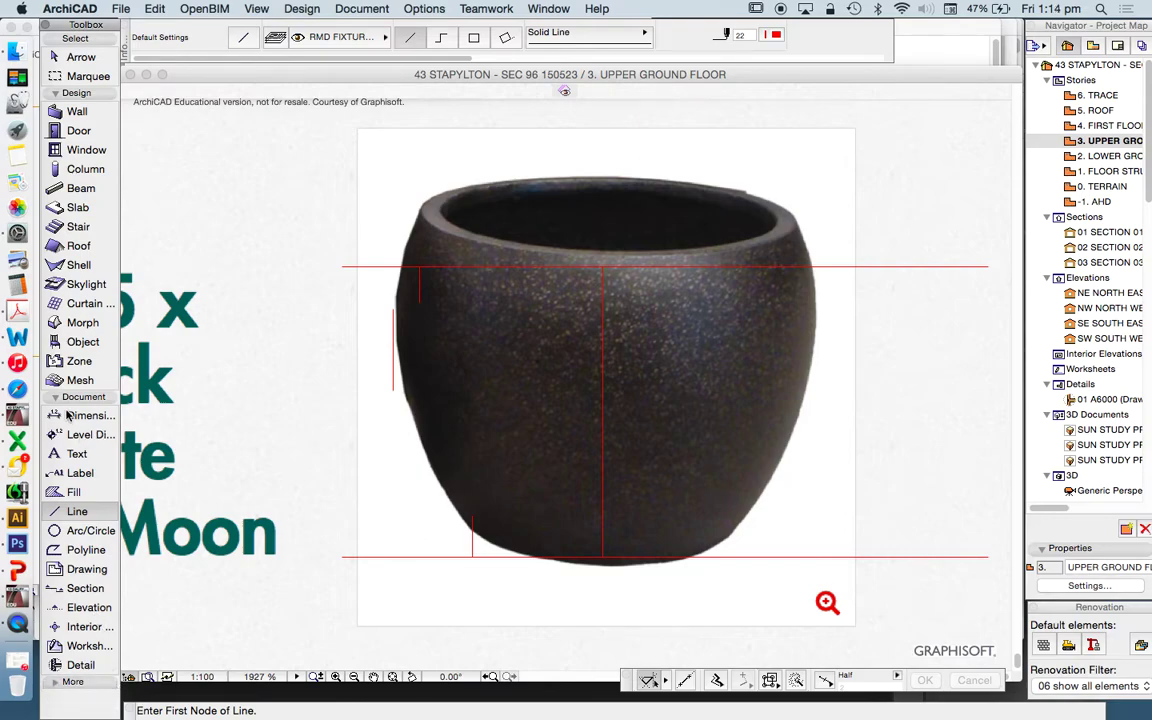
{"action": "left_click", "coordinate": [66, 397]}
{"action": "left_click", "coordinate": [70, 410]}
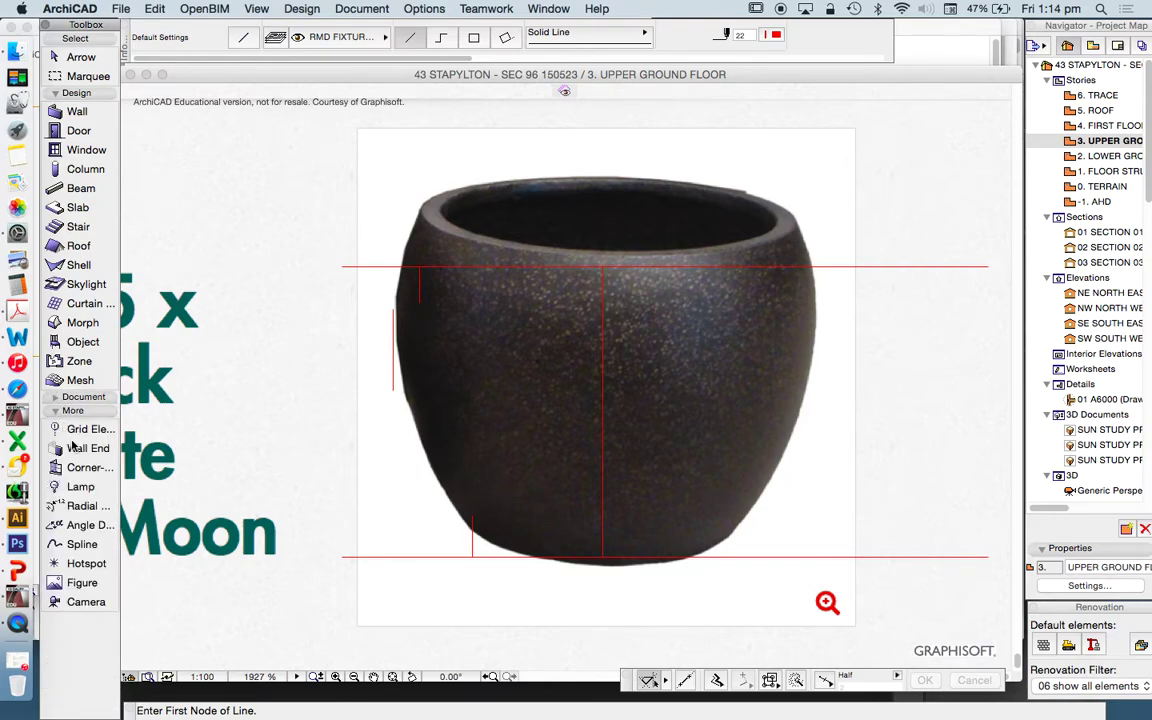
{"action": "left_click", "coordinate": [80, 544]}
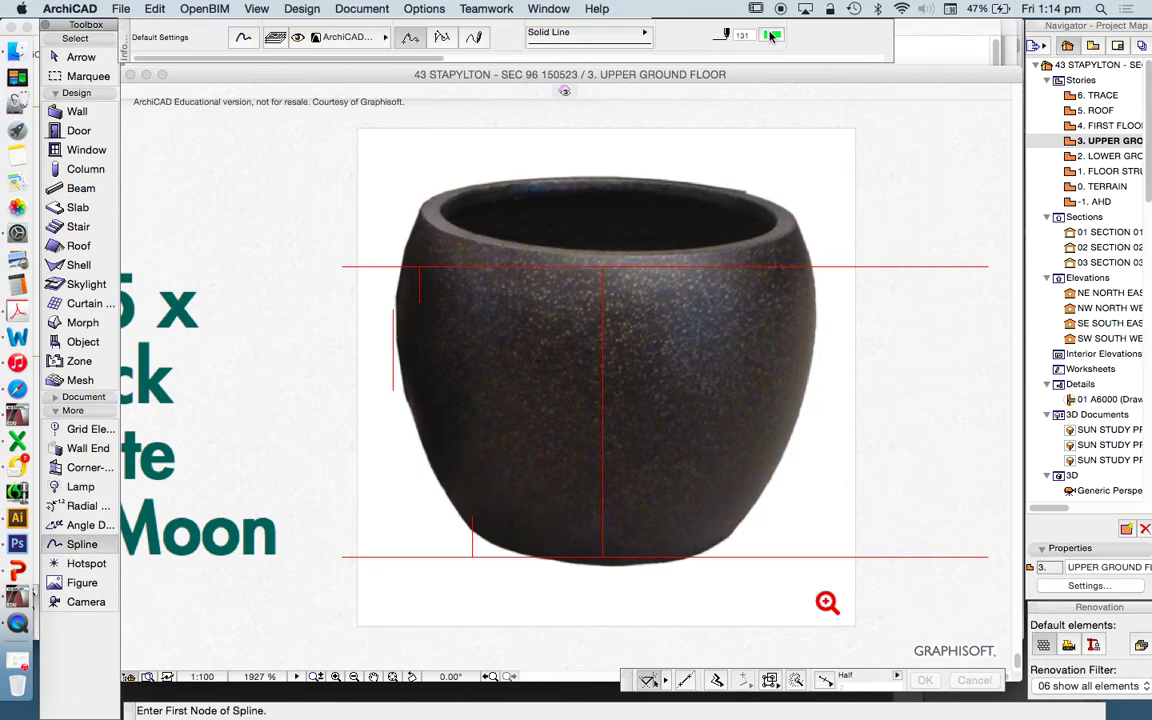
{"action": "left_click", "coordinate": [772, 35]}
{"action": "left_click", "coordinate": [790, 51]}
- Draw a three-node spline along the pot's left side, from the upper guide line through the side mark to the base guide line
{"action": "scroll", "coordinate": [420, 318], "scroll_direction": "up", "scroll_amount": 3}
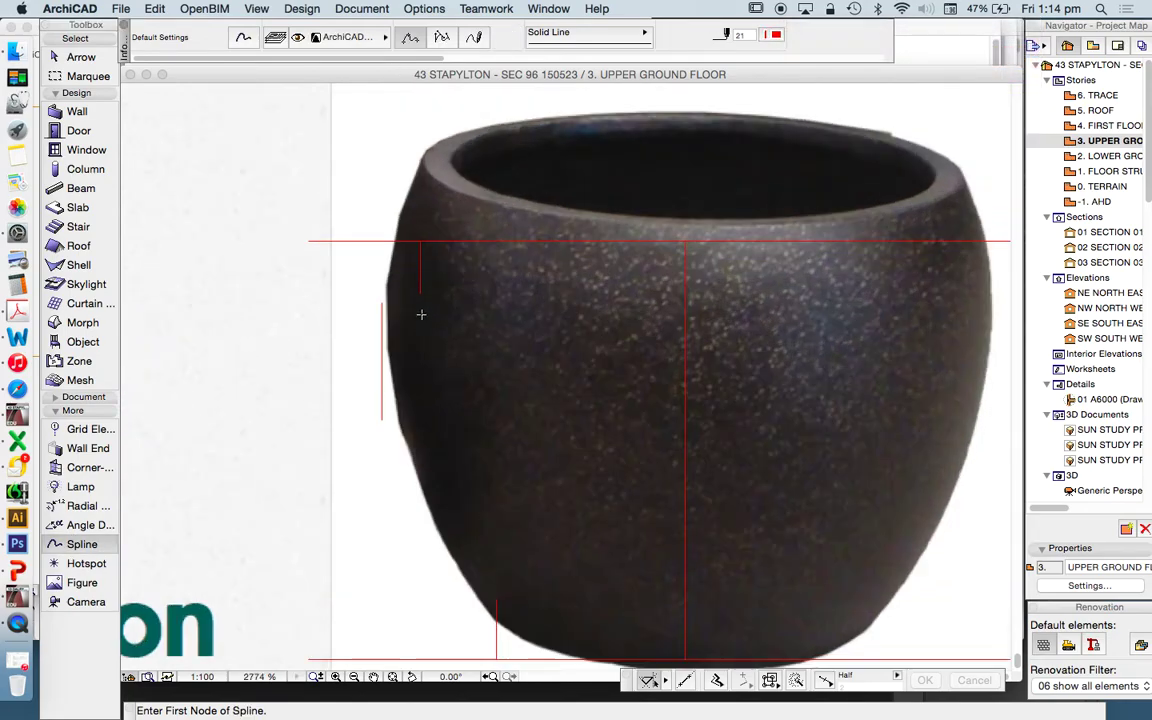
{"action": "left_click", "coordinate": [420, 241]}
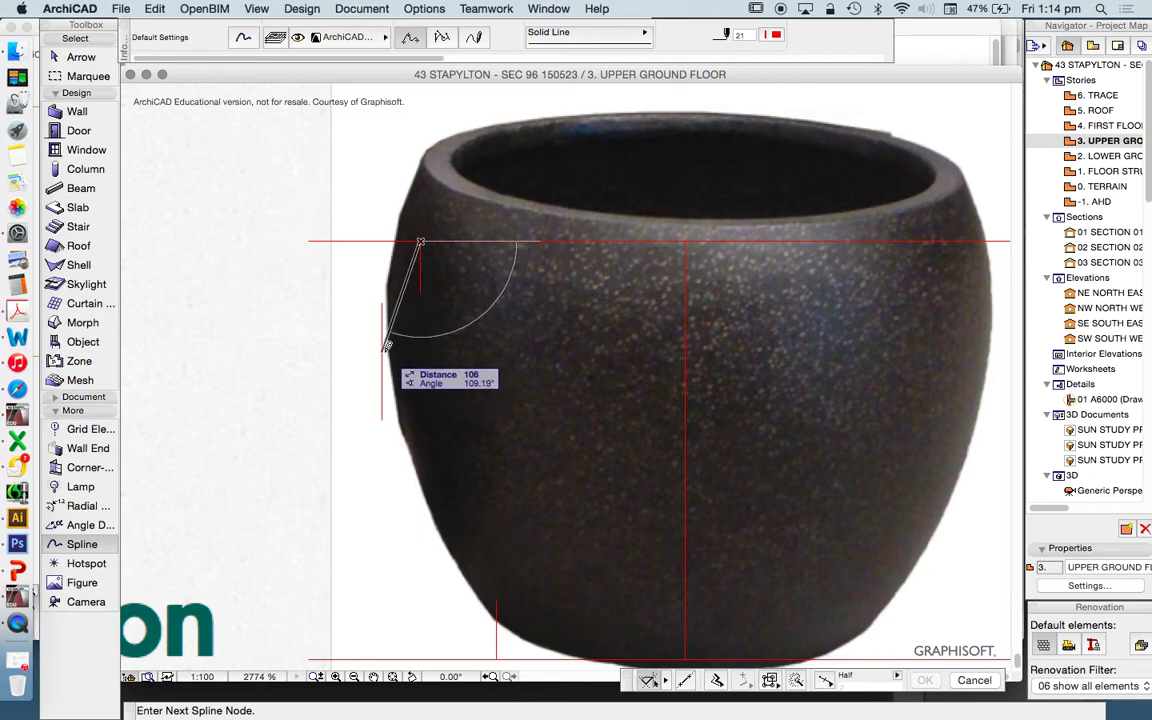
{"action": "left_click", "coordinate": [382, 350]}
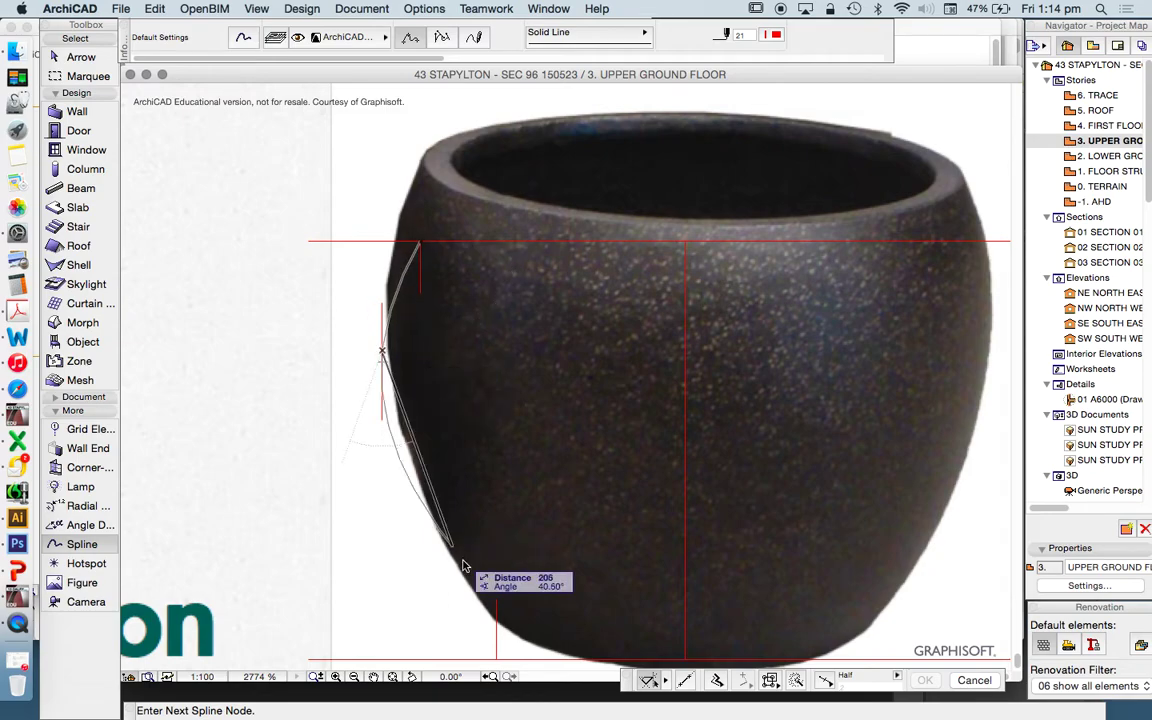
{"action": "scroll", "coordinate": [416, 330], "scroll_direction": "down", "scroll_amount": 3}
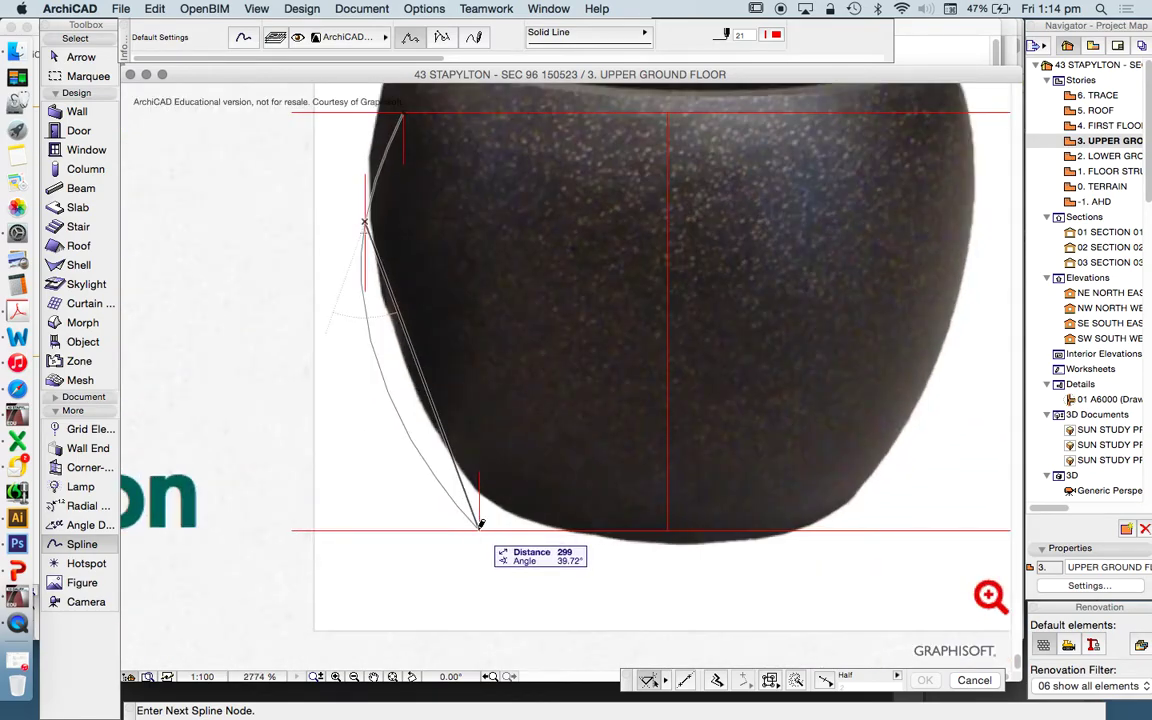
{"action": "double_click", "coordinate": [482, 525]}
{"action": "scroll", "coordinate": [445, 398], "scroll_direction": "down", "scroll_amount": 2}
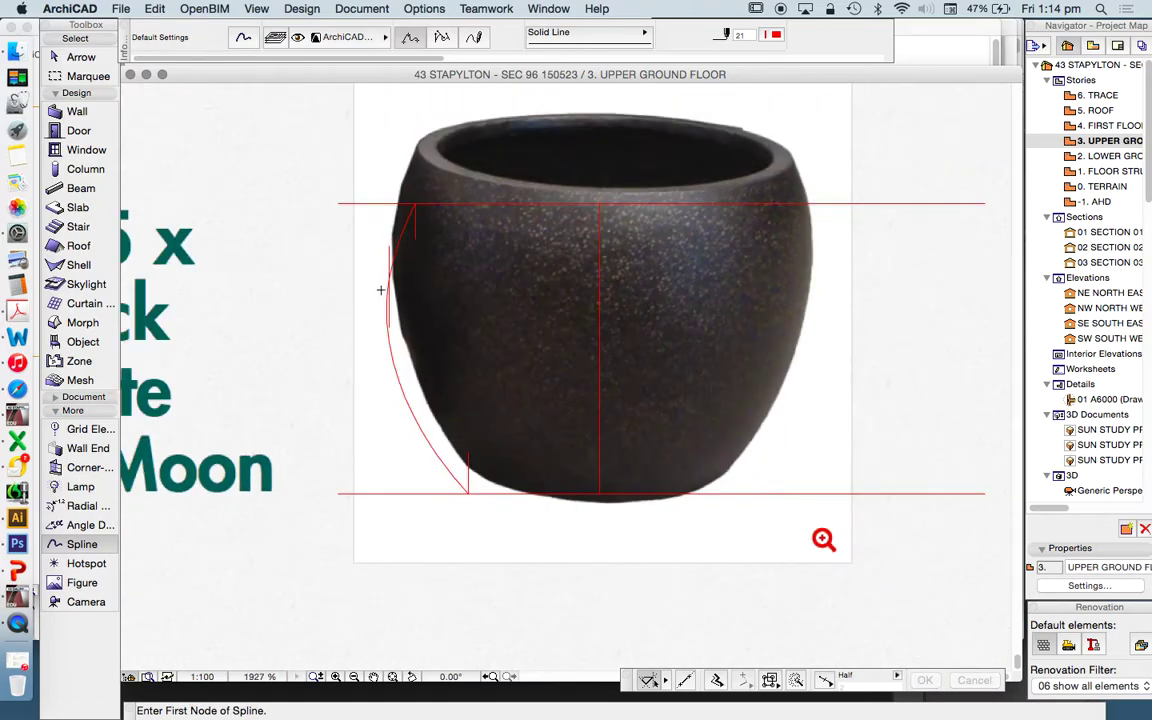
- Stretch the profile spline's middle node up along the pot's edge, close to the spline's upper end
{"action": "scroll", "coordinate": [389, 313], "scroll_direction": "up", "scroll_amount": 3}
{"action": "key", "text": "w"}
{"action": "left_click", "coordinate": [391, 381]}
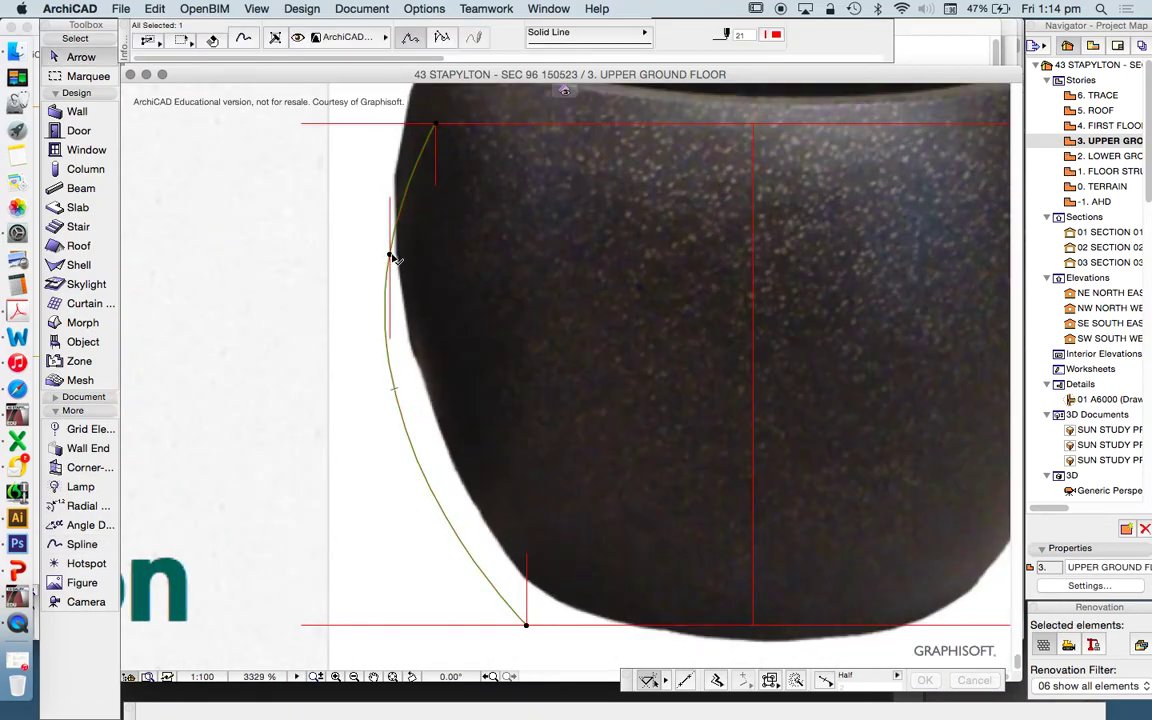
{"action": "left_click", "coordinate": [391, 256]}
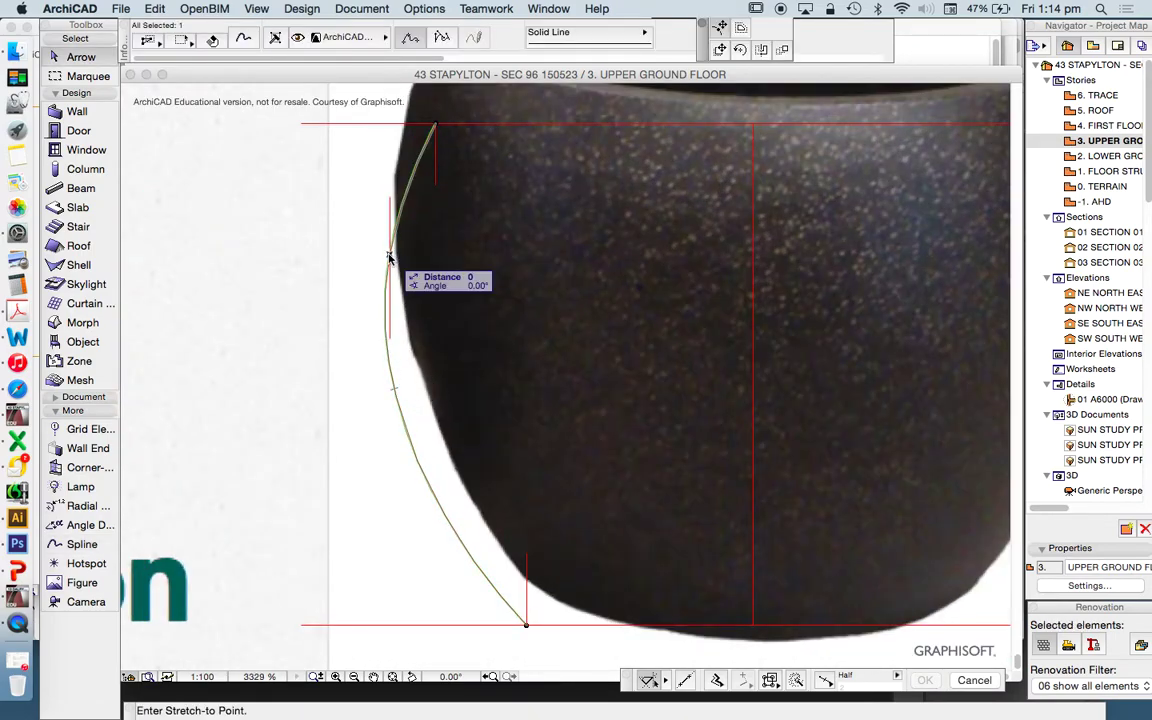
{"action": "left_click", "coordinate": [420, 160]}
{"action": "scroll", "coordinate": [475, 267], "scroll_direction": "down", "scroll_amount": 3}
{"action": "scroll", "coordinate": [435, 162], "scroll_direction": "up", "scroll_amount": 2}
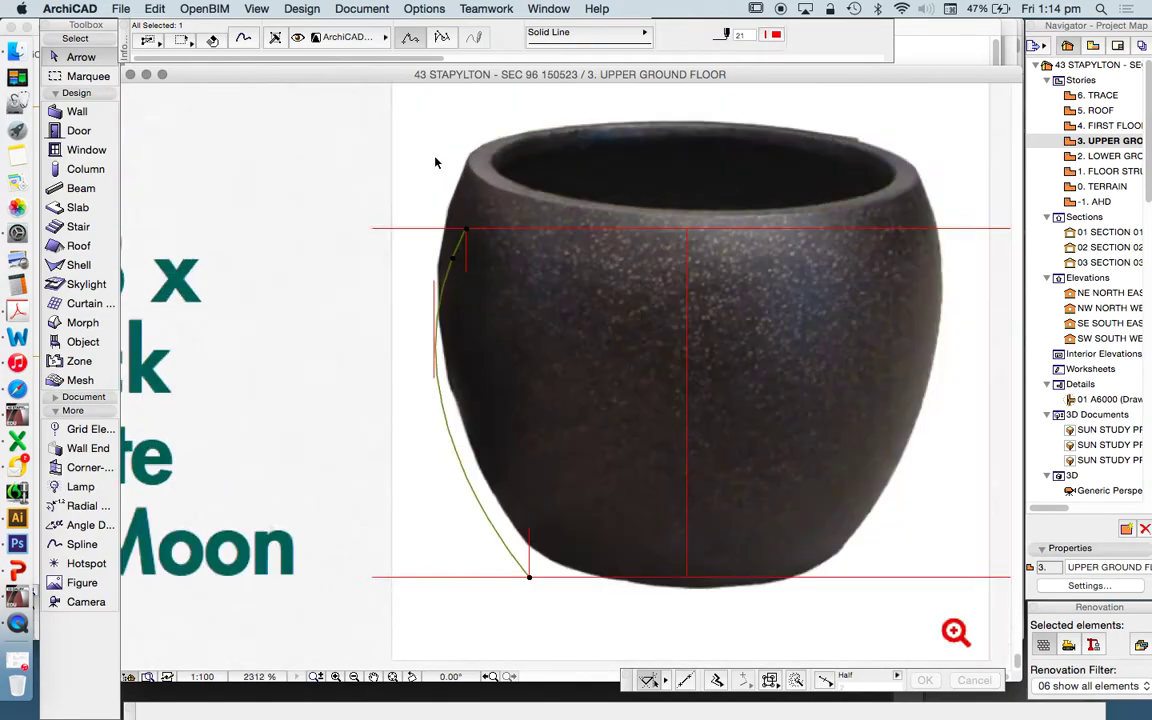
{"action": "scroll", "coordinate": [435, 162], "scroll_direction": "up", "scroll_amount": 1}
{"action": "key", "text": "Escape"}
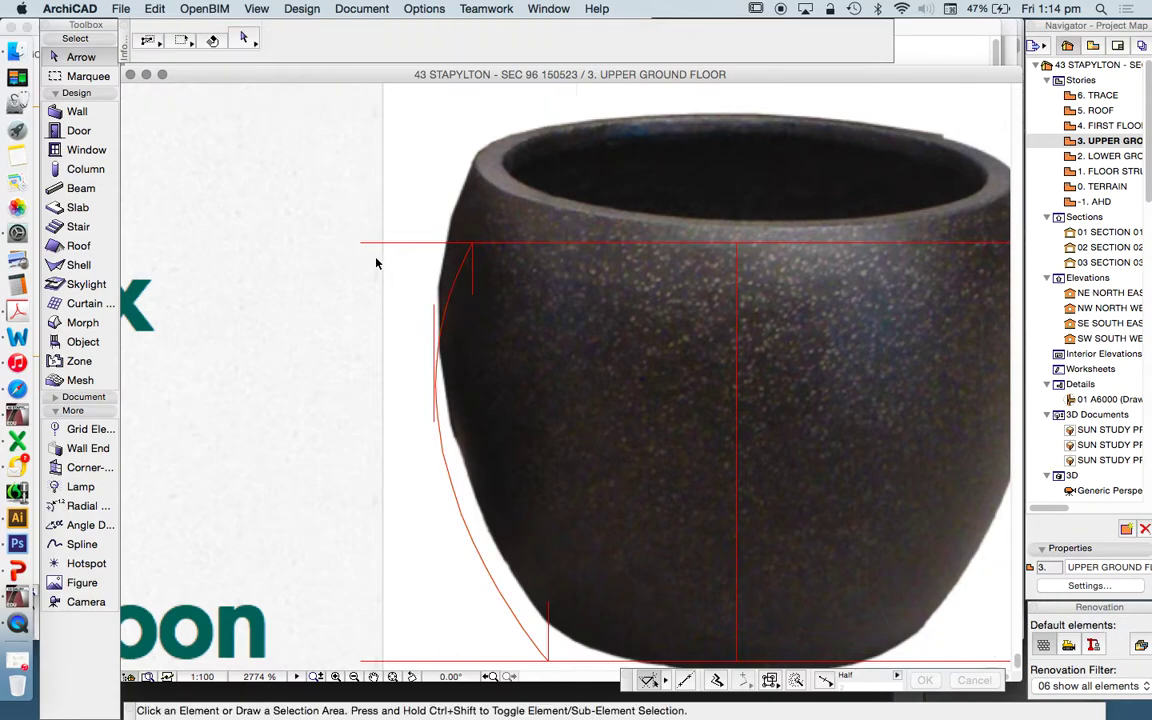
- Delete the three short vertical guide marks beside the profile spline
{"action": "scroll", "coordinate": [376, 263], "scroll_direction": "down", "scroll_amount": 3}
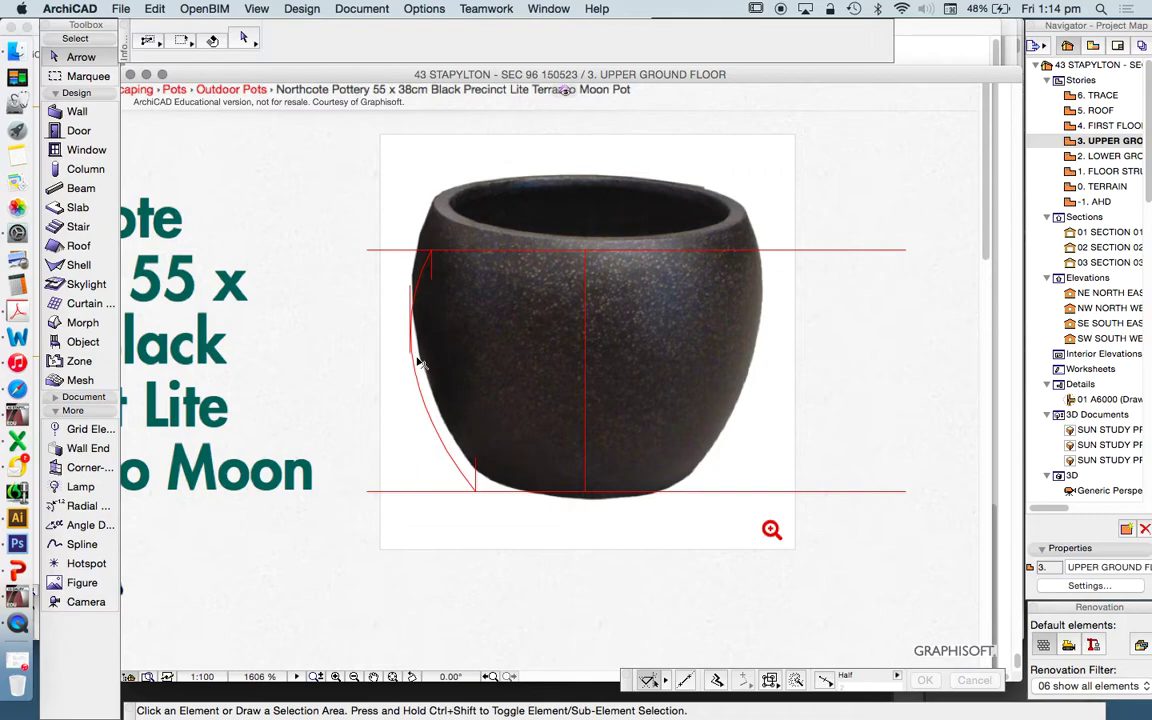
{"action": "scroll", "coordinate": [448, 280], "scroll_direction": "up", "scroll_amount": 2}
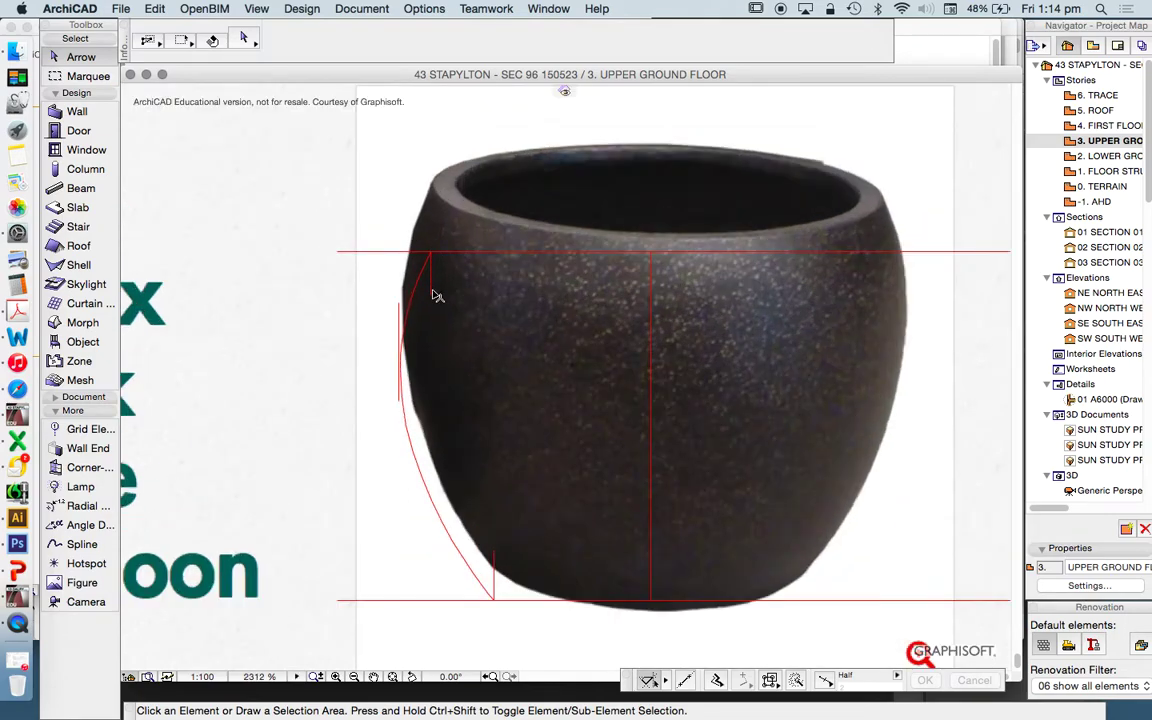
{"action": "left_click", "coordinate": [442, 294]}
{"action": "left_click", "coordinate": [401, 304]}
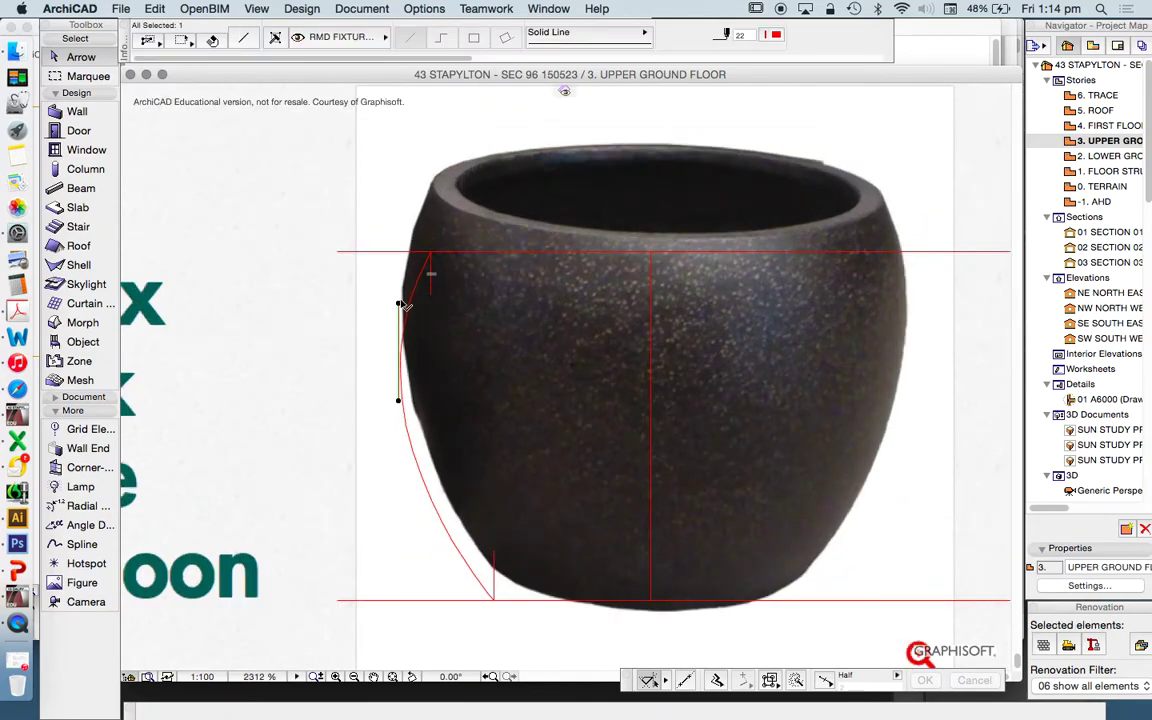
{"action": "key", "text": "Delete"}
{"action": "left_click", "coordinate": [431, 294]}
{"action": "key", "text": "Delete"}
{"action": "left_click", "coordinate": [449, 254]}
{"action": "left_click", "coordinate": [448, 392]}
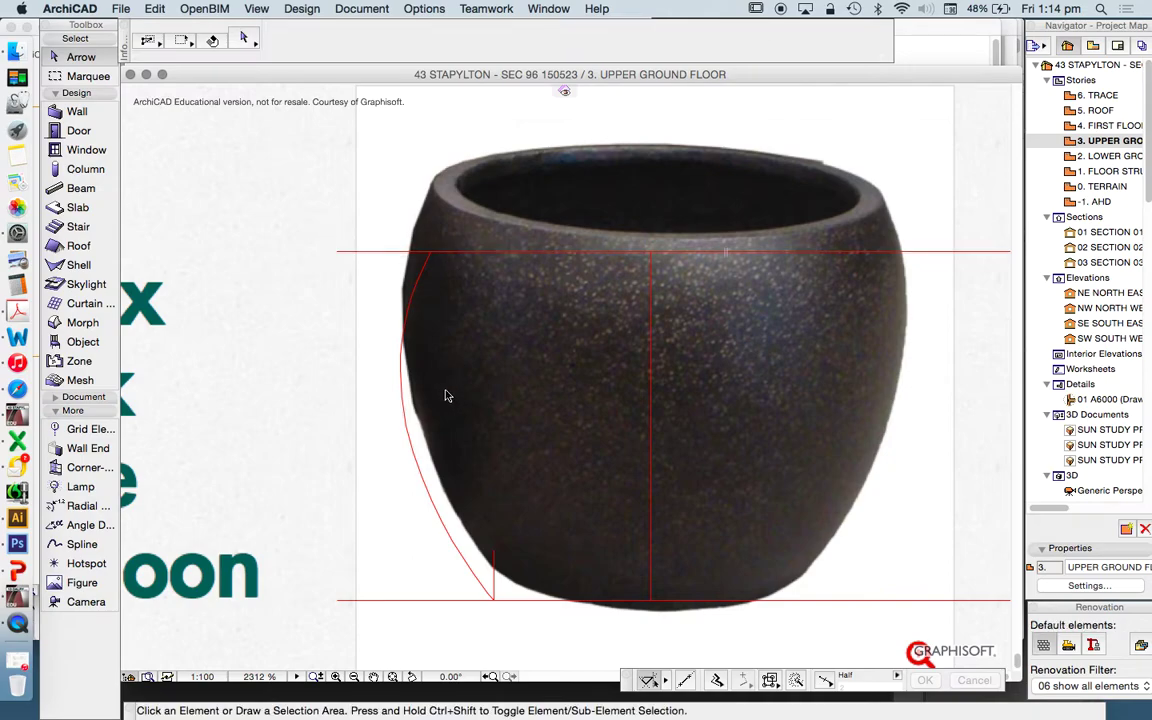
{"action": "left_click", "coordinate": [495, 570]}
{"action": "key", "text": "Delete"}
- Delete the two horizontal guide lines at the top and base of the profile spline
{"action": "left_click", "coordinate": [512, 600]}
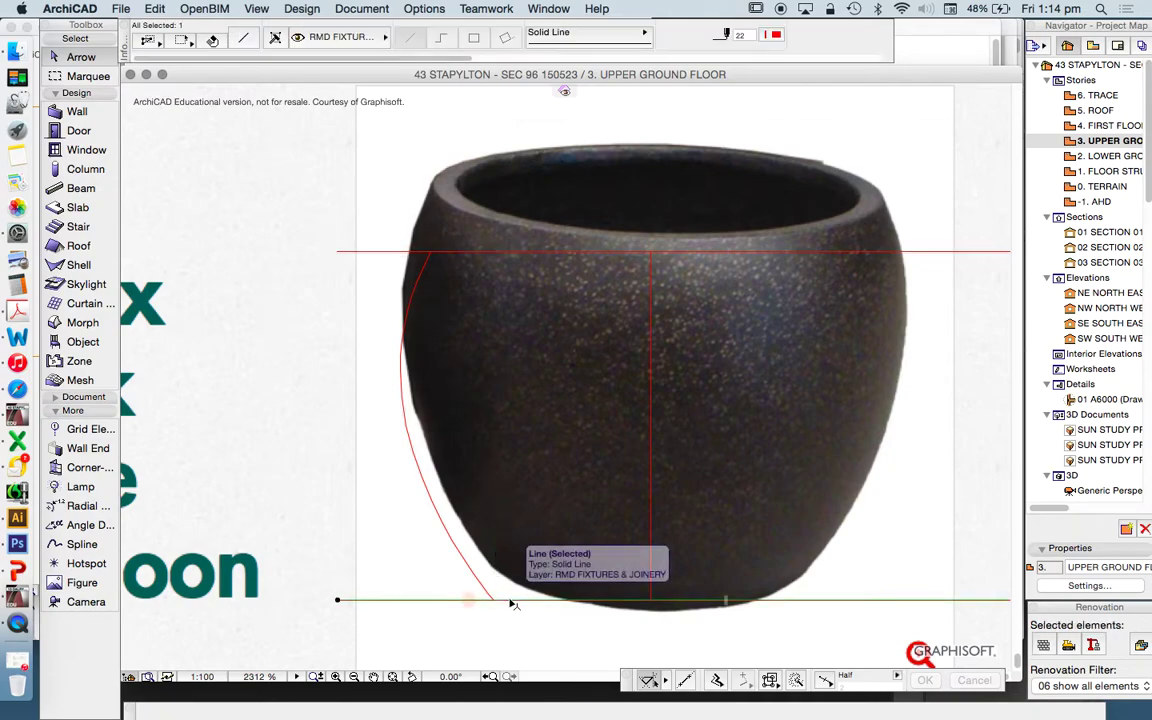
{"action": "left_click", "coordinate": [513, 600], "text": "alt"}
{"action": "left_click", "coordinate": [515, 600]}
{"action": "key", "text": "Escape"}
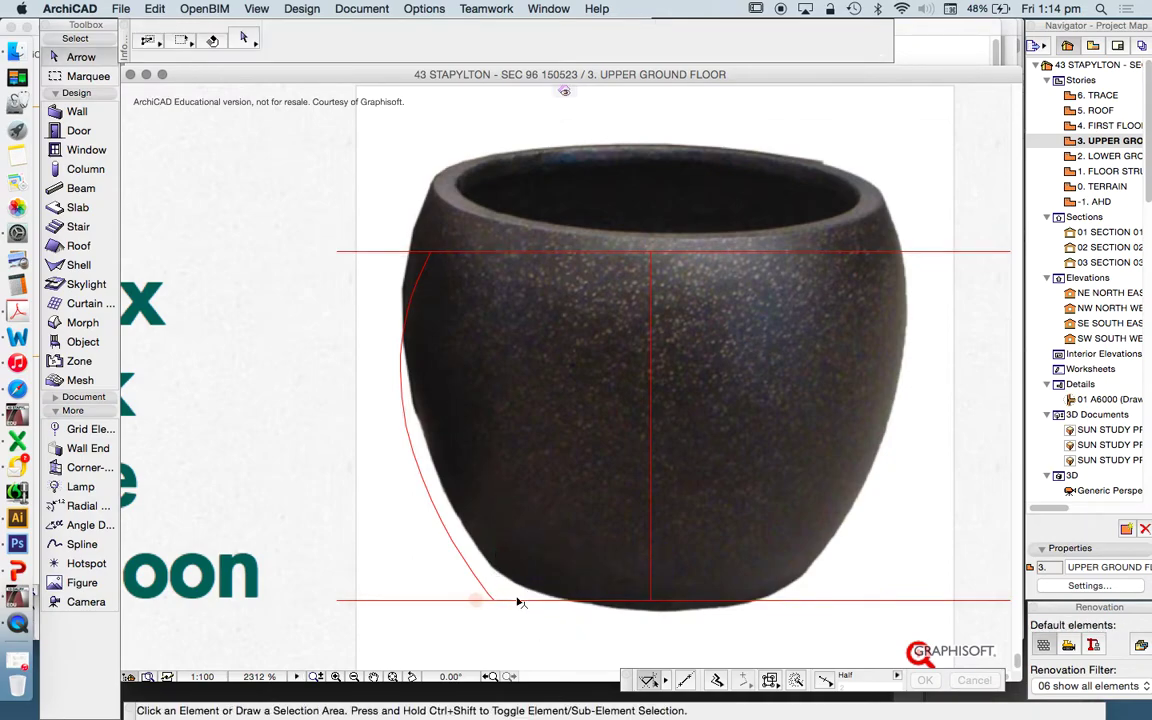
{"action": "left_click", "coordinate": [514, 600]}
{"action": "left_click", "coordinate": [527, 252]}
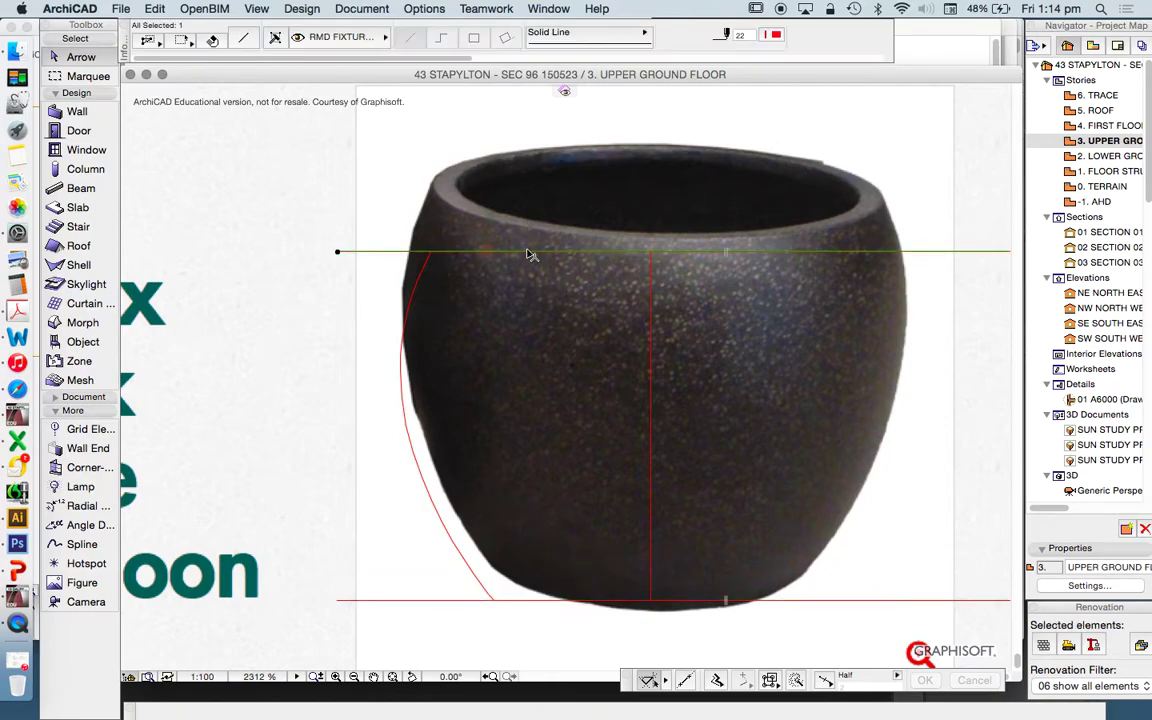
{"action": "key", "text": "Delete"}
{"action": "left_click", "coordinate": [534, 600]}
{"action": "key", "text": "Delete"}
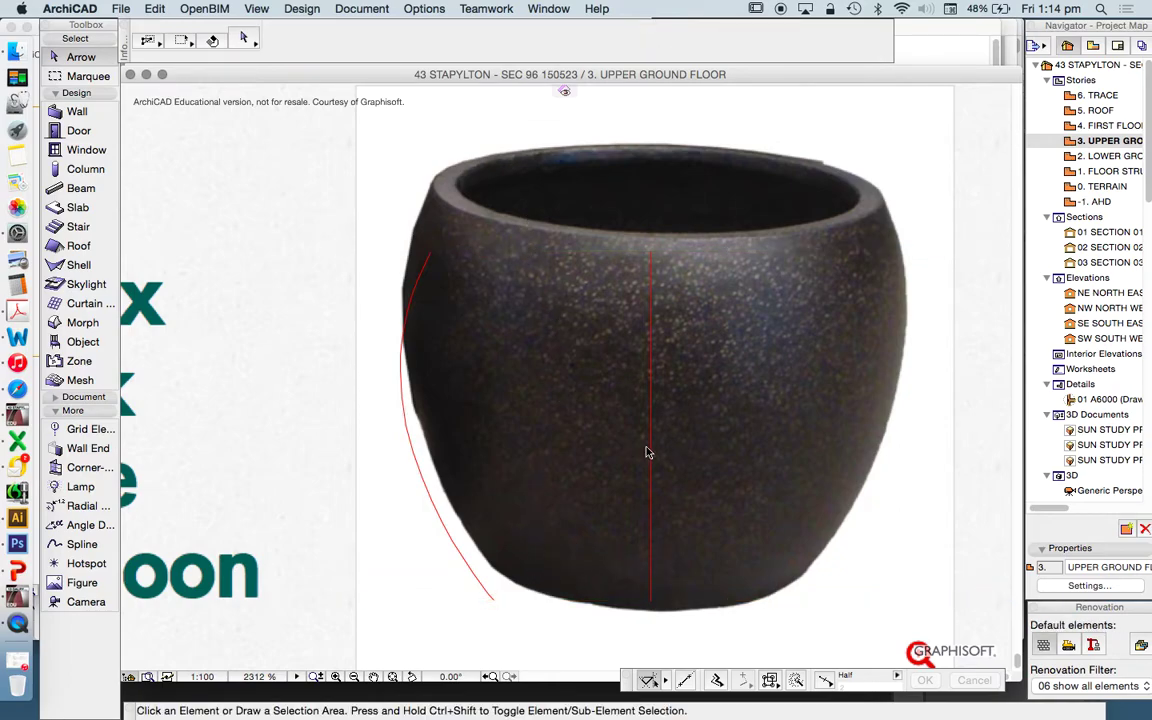
- Change the pot's vertical centre line to the Dashed line type and set the drawing scale to 1:10
{"action": "left_click", "coordinate": [650, 448]}
{"action": "left_click", "coordinate": [597, 39]}
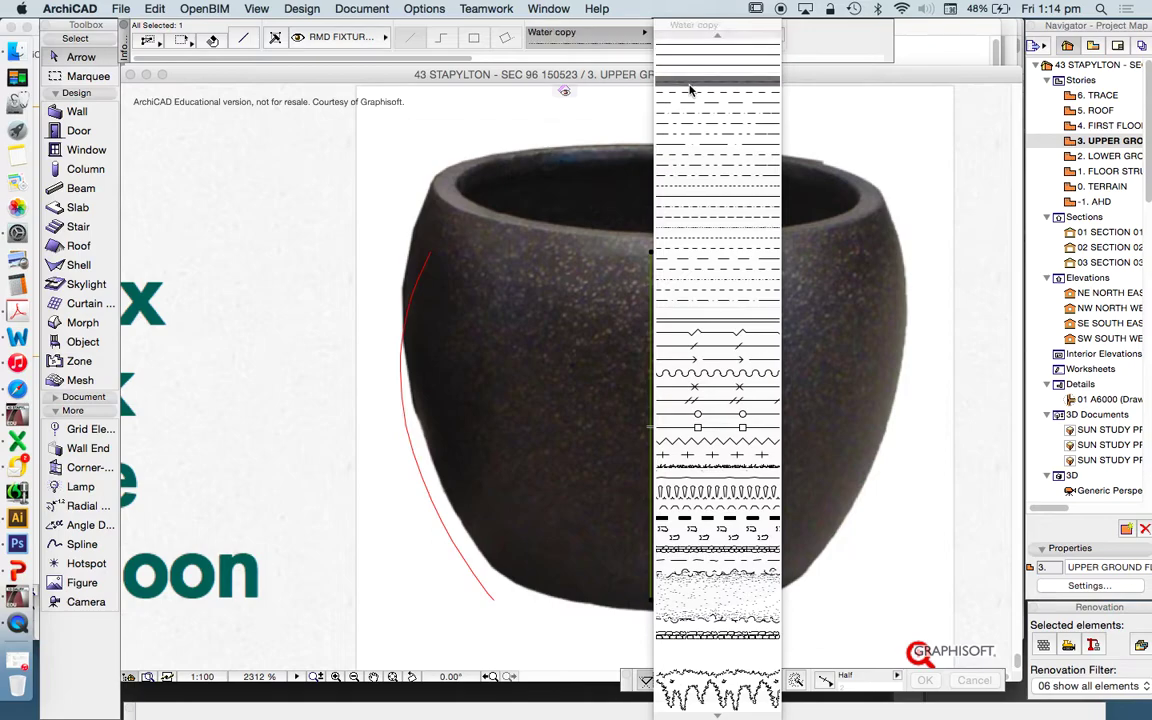
{"action": "left_click", "coordinate": [690, 90]}
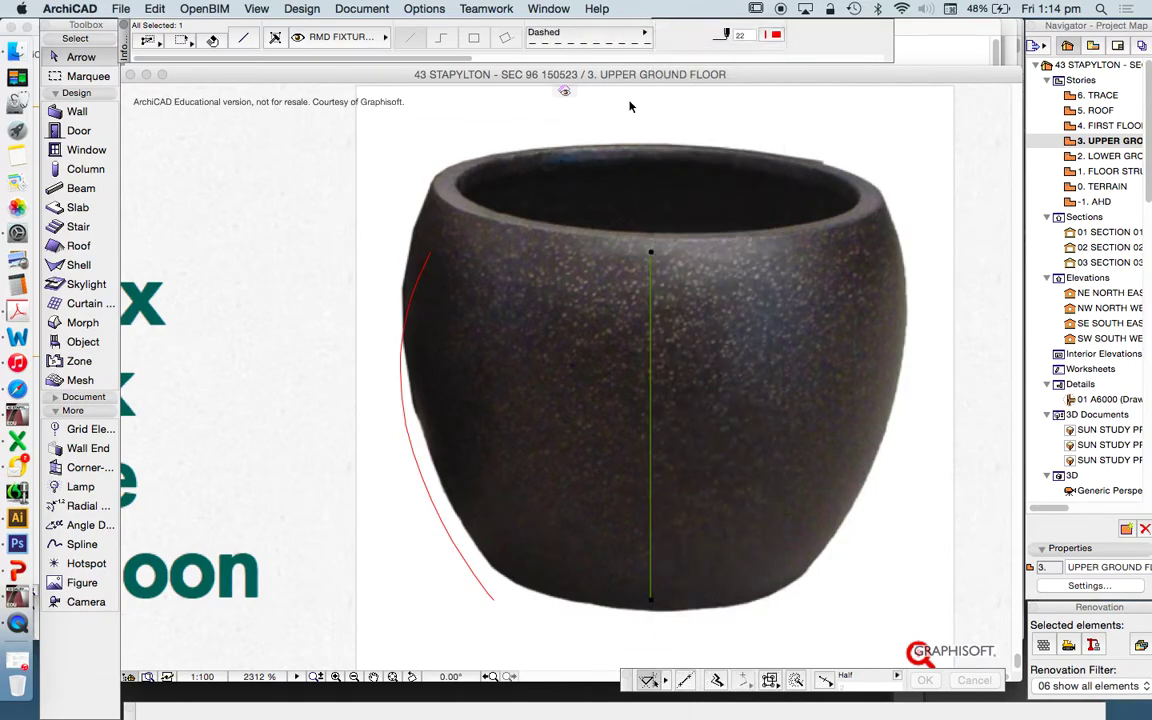
{"action": "left_click", "coordinate": [605, 34]}
{"action": "key", "text": "Escape"}
{"action": "key", "text": "Escape"}
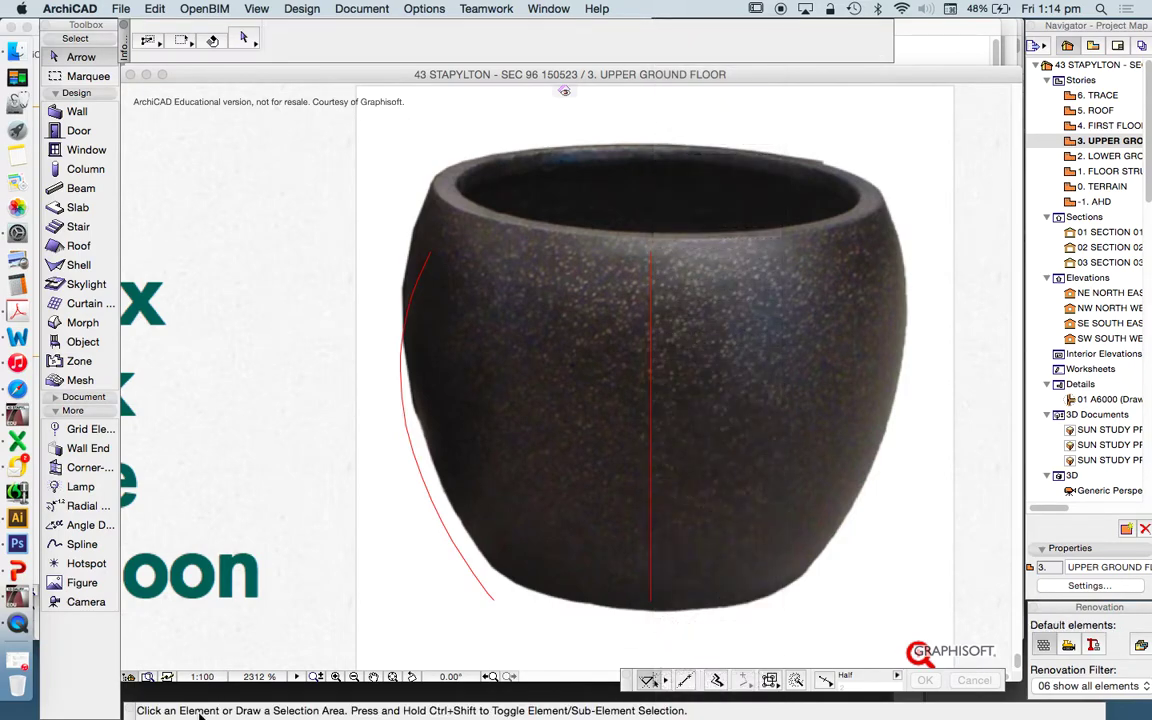
{"action": "left_click", "coordinate": [205, 677]}
{"action": "left_click", "coordinate": [560, 250]}
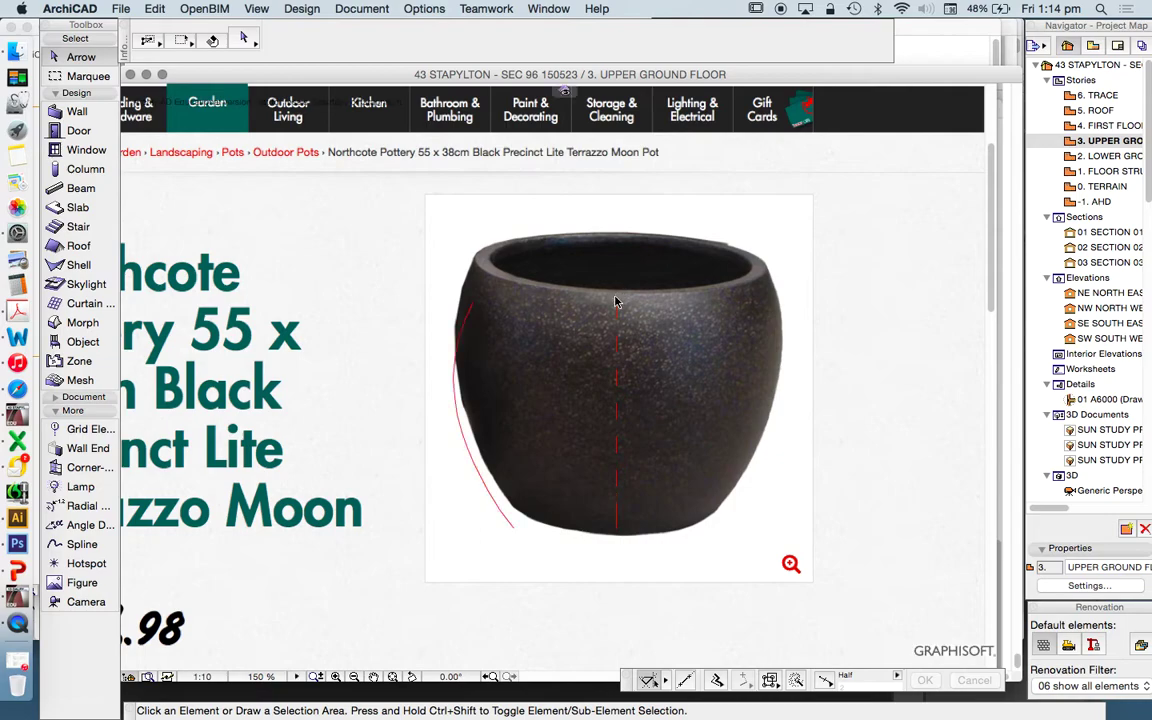
- Stretch both ends of the dashed centre line so it extends above the rim and below the base of the pot
{"action": "left_click", "coordinate": [556, 270]}
{"action": "left_click", "coordinate": [616, 305]}
{"action": "left_click", "coordinate": [616, 305]}
{"action": "left_click", "coordinate": [616, 197]}
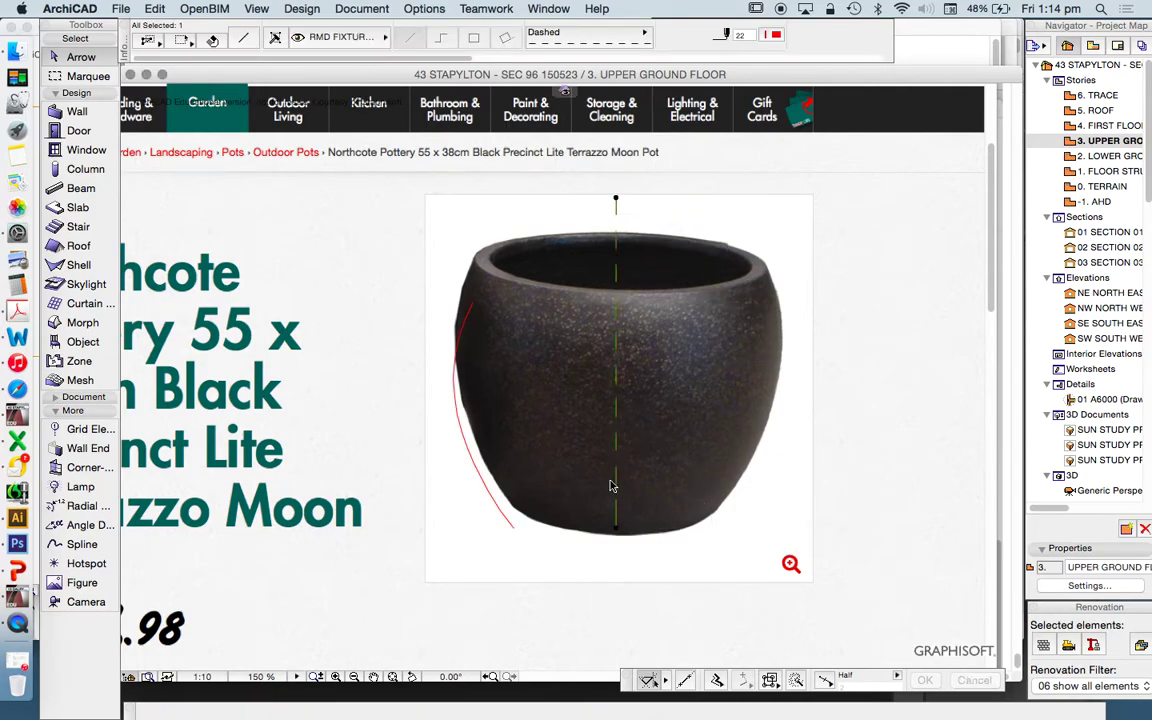
{"action": "left_click", "coordinate": [616, 530]}
{"action": "left_click", "coordinate": [616, 642]}
{"action": "key", "text": "Escape"}
{"action": "scroll", "coordinate": [618, 391], "scroll_direction": "up", "scroll_amount": 2}
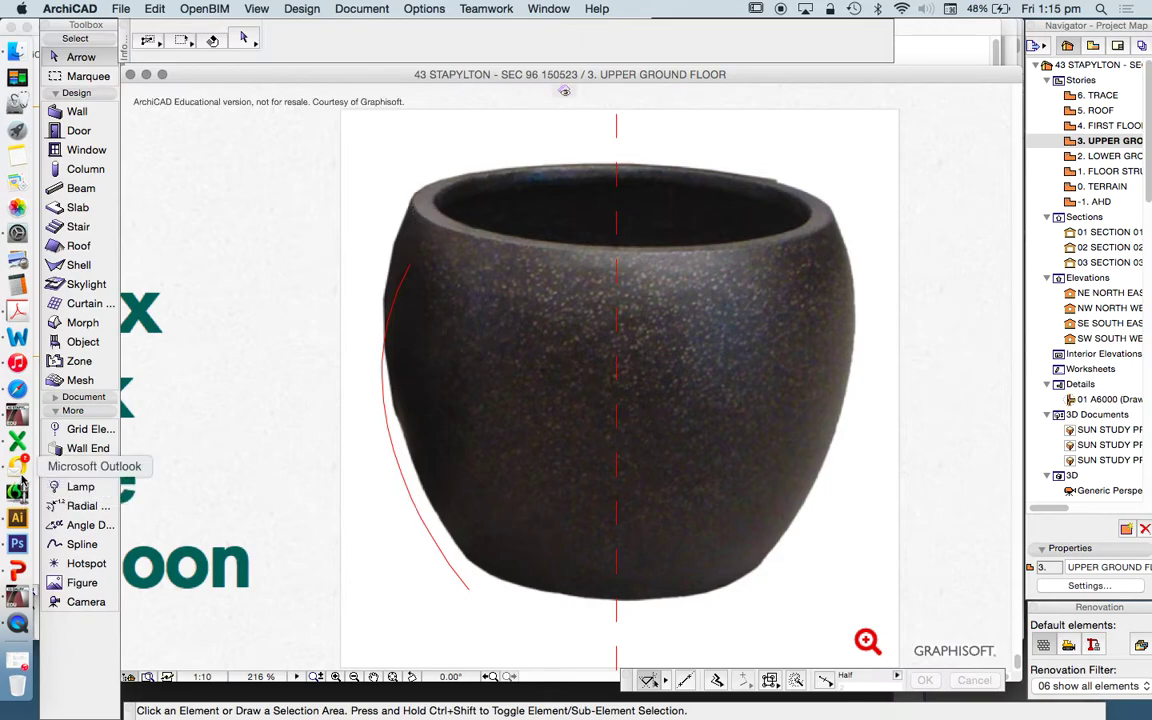
- Measure the thickness of the pot's rim on the reference image with a trial line across it
{"action": "left_click", "coordinate": [76, 399]}
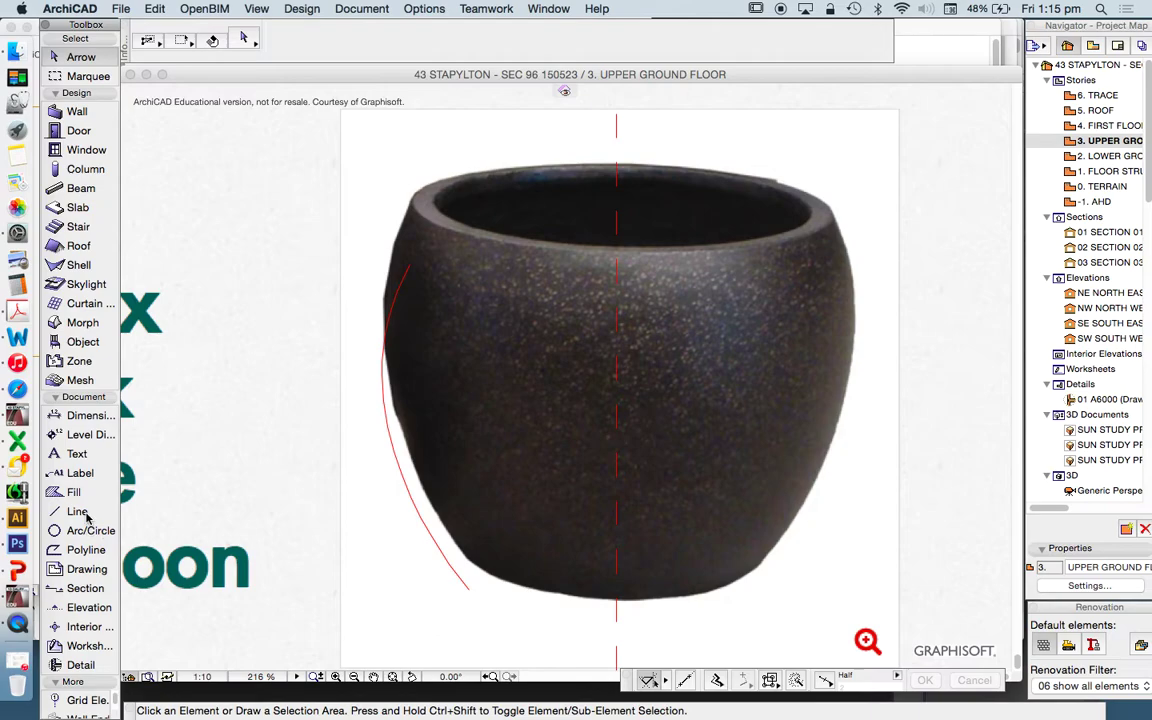
{"action": "left_click", "coordinate": [77, 511]}
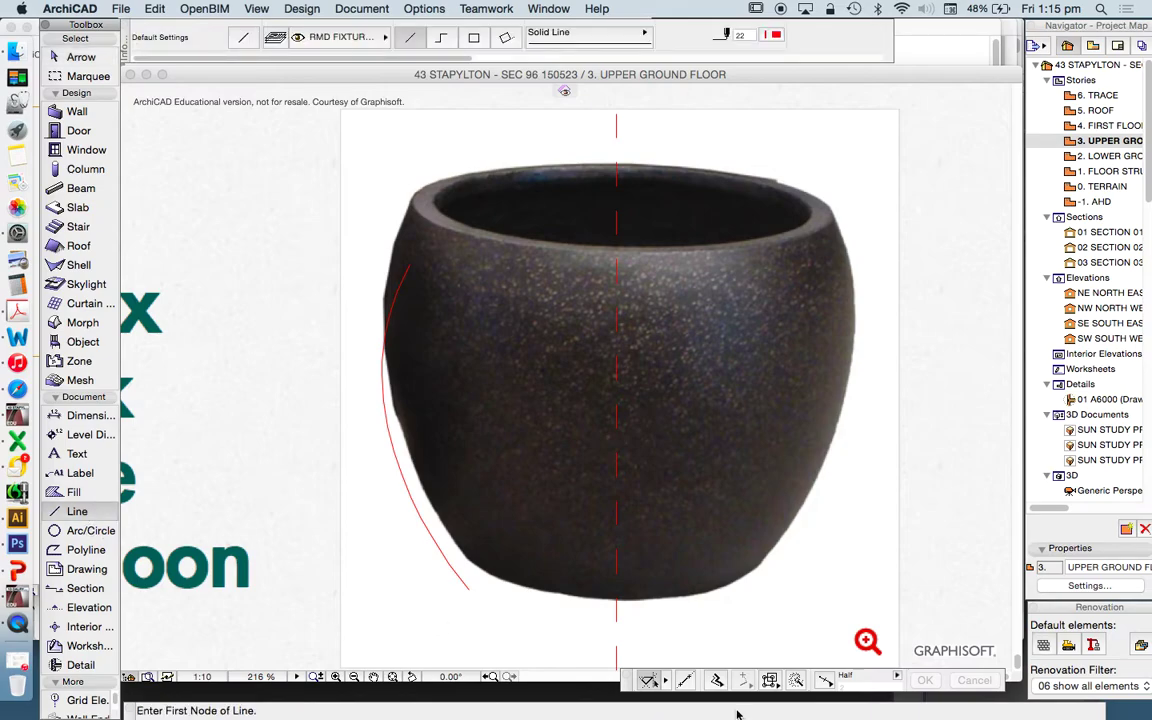
{"action": "left_click", "coordinate": [410, 263]}
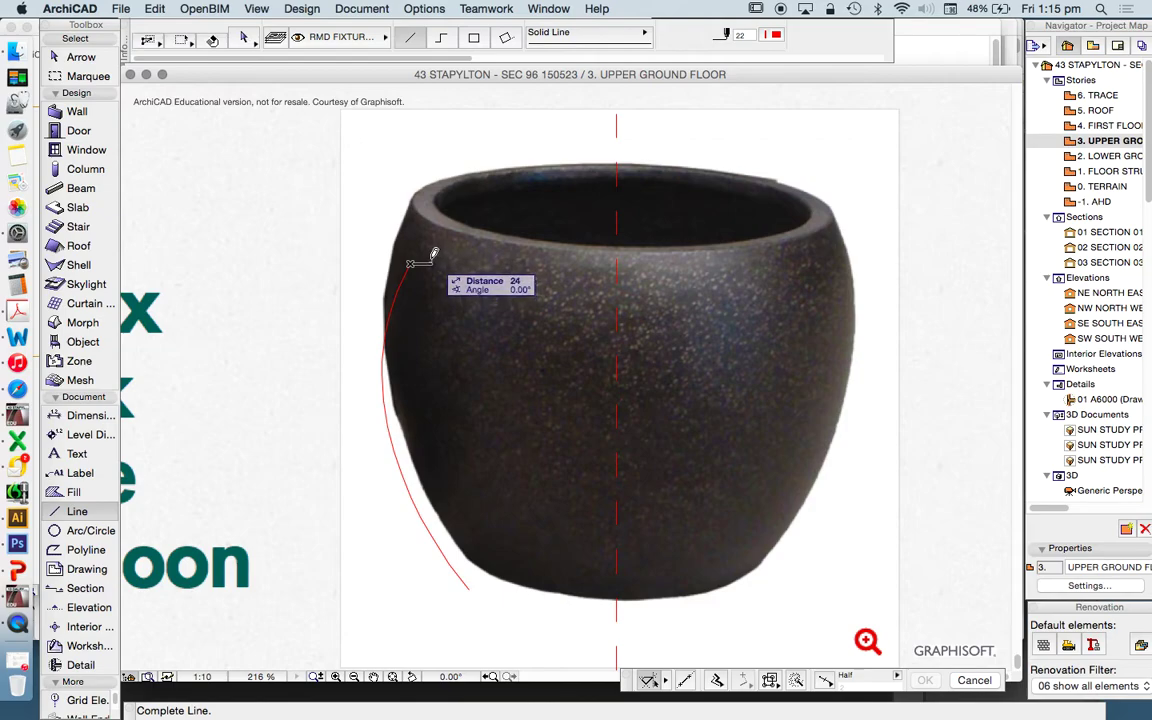
{"action": "left_click", "coordinate": [413, 201]}
{"action": "left_click", "coordinate": [413, 200]}
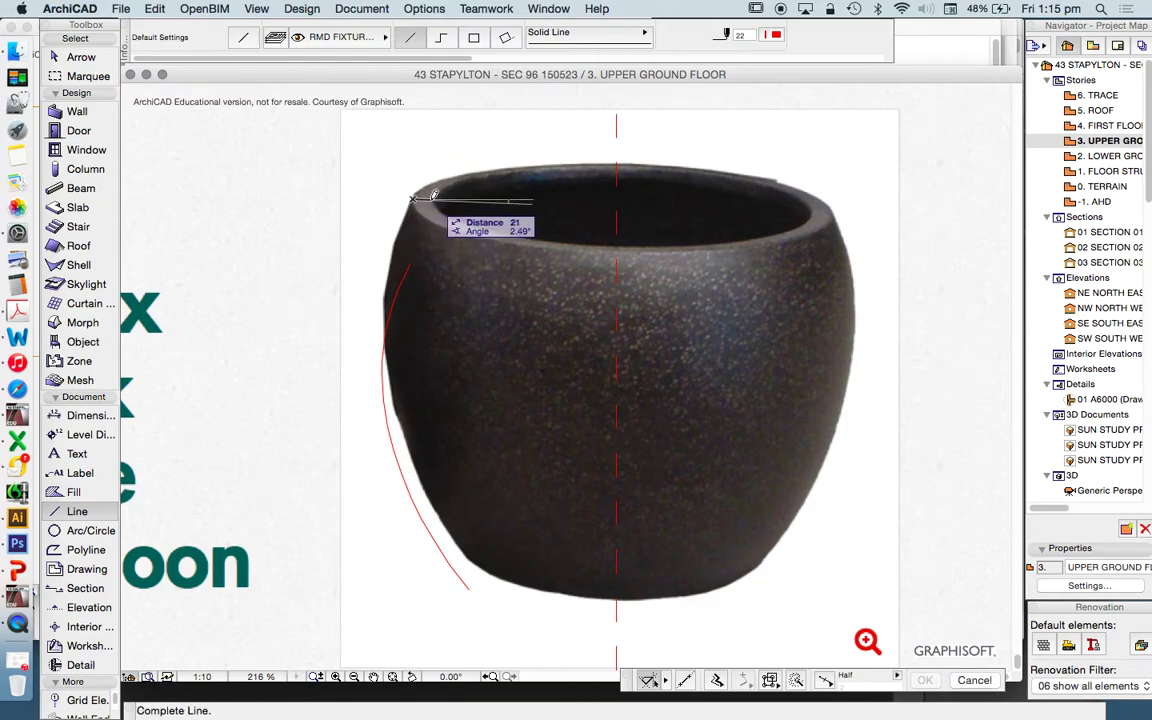
{"action": "scroll", "coordinate": [436, 193], "scroll_direction": "up", "scroll_amount": 3}
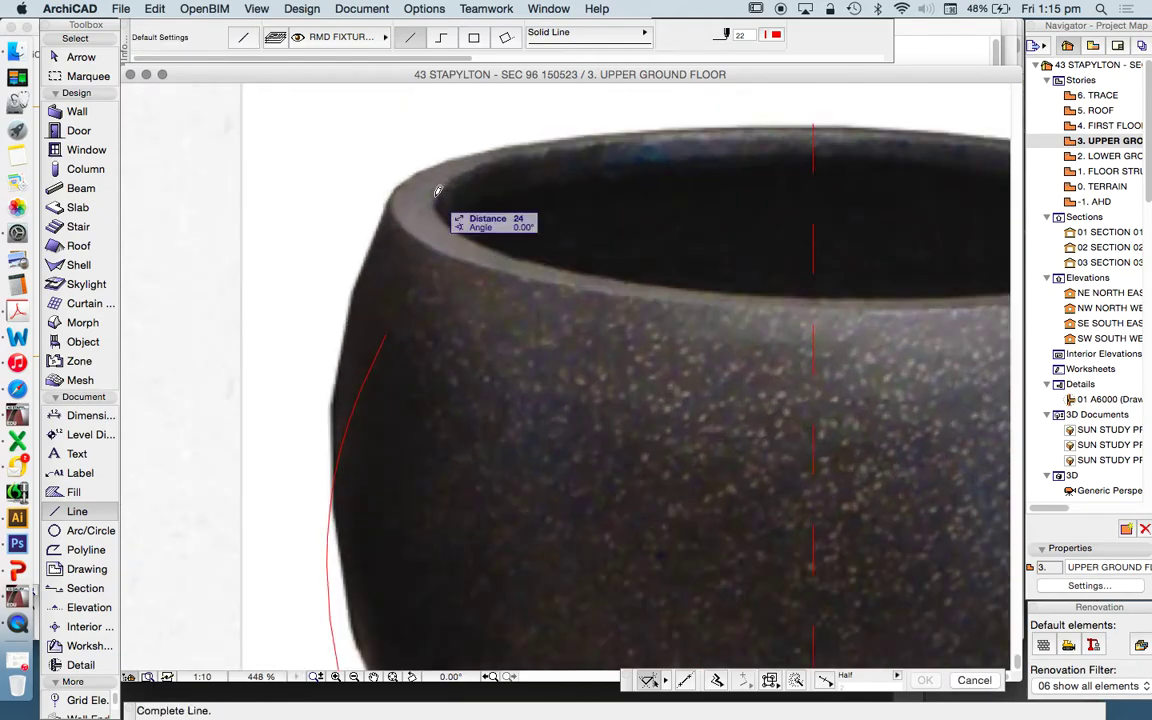
{"action": "left_click", "coordinate": [373, 350]}
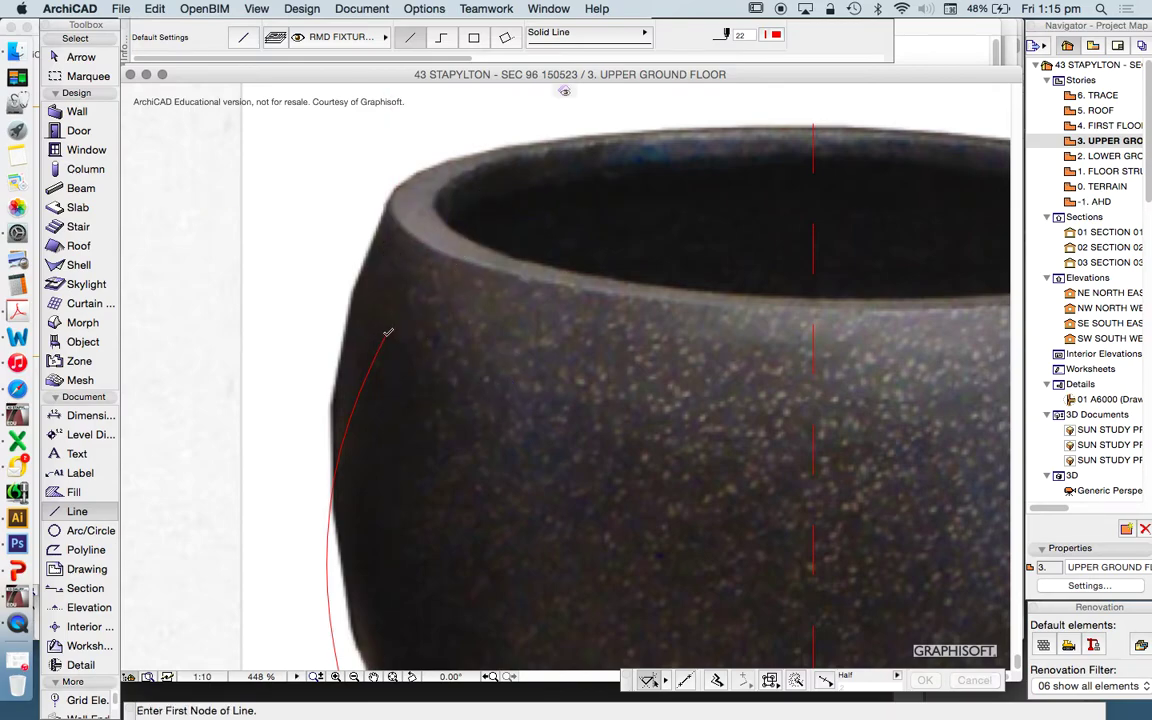
- Draw a horizontal rim line 25 long from the upper end of the profile spline inward
{"action": "left_click", "coordinate": [385, 334]}
{"action": "type", "text": "2"}
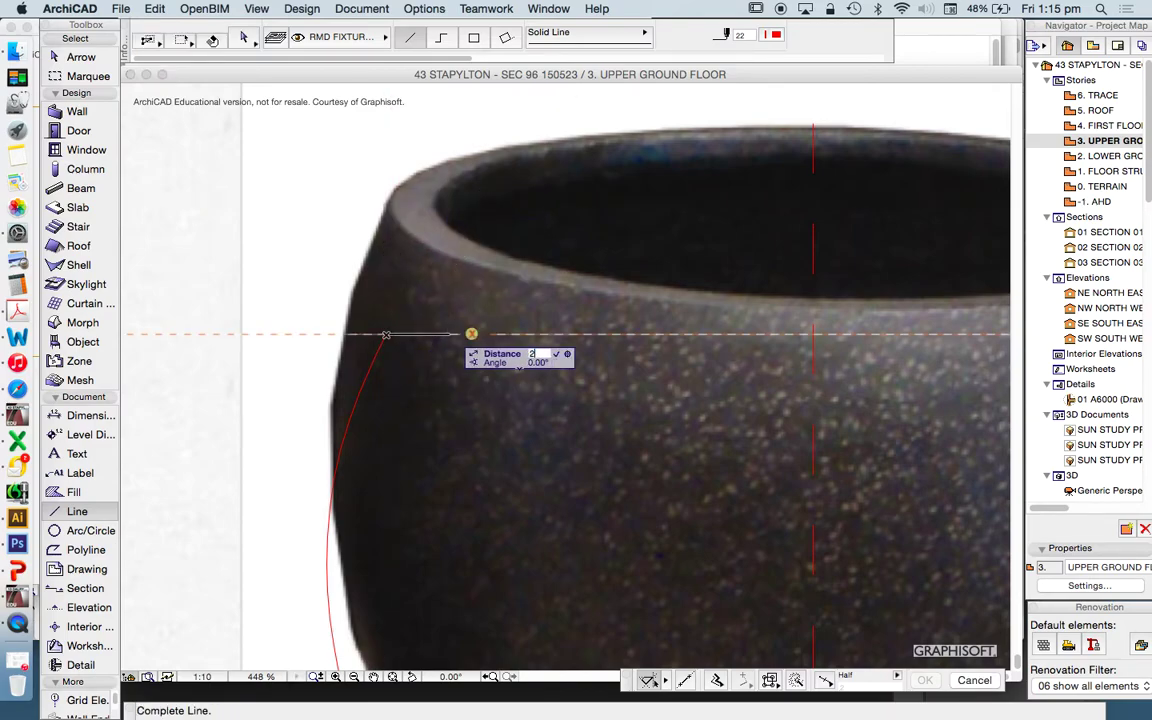
{"action": "type", "text": "5"}
{"action": "key", "text": "Return"}
- Draw a horizontal base line from the lower end of the profile spline to the dashed centre line
{"action": "scroll", "coordinate": [458, 278], "scroll_direction": "down", "scroll_amount": 5}
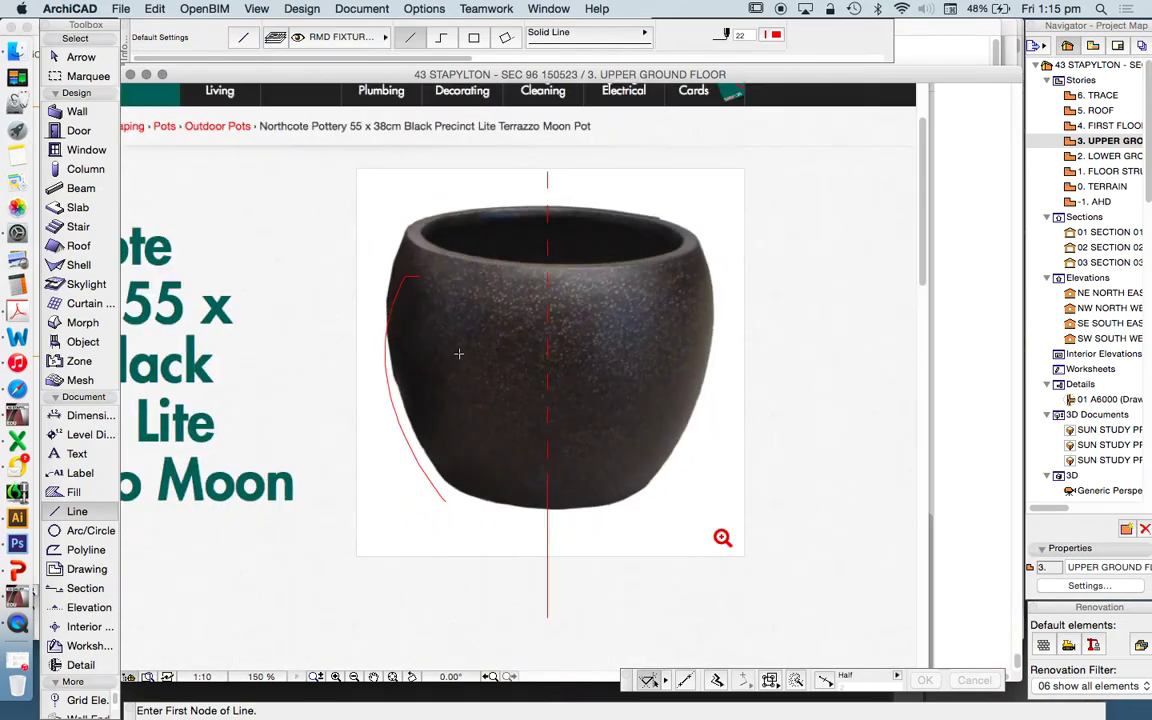
{"action": "left_click", "coordinate": [411, 469]}
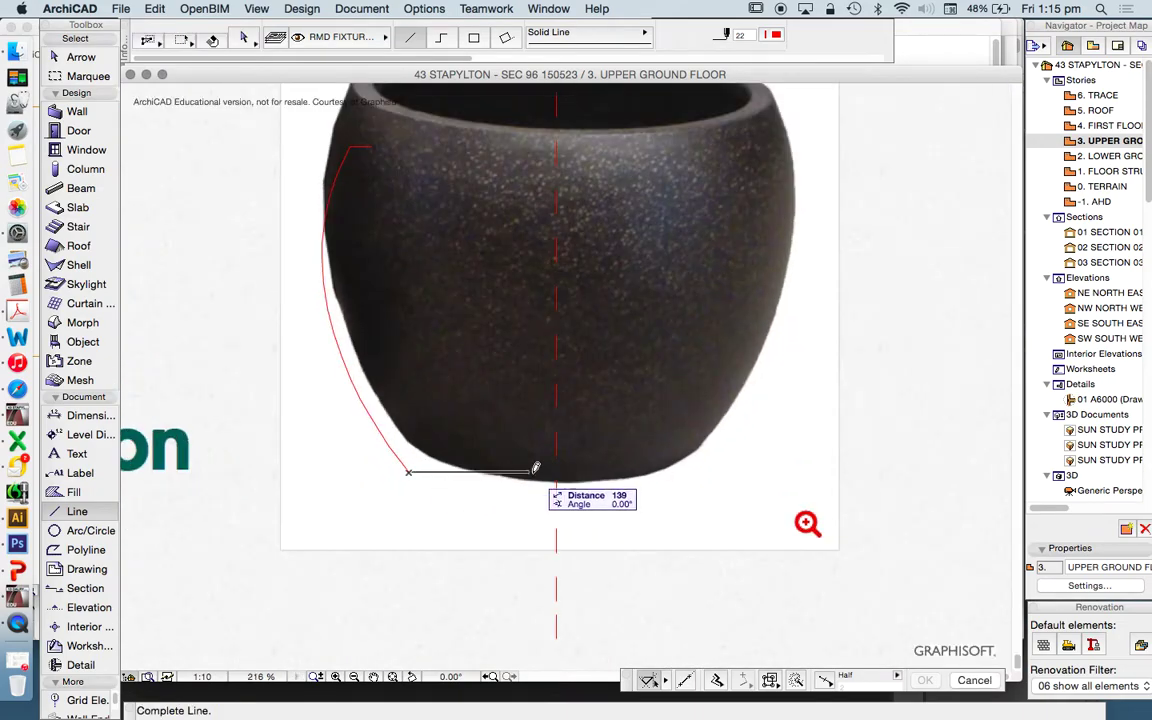
{"action": "left_click", "coordinate": [557, 469]}
{"action": "scroll", "coordinate": [540, 475], "scroll_direction": "down", "scroll_amount": 2}
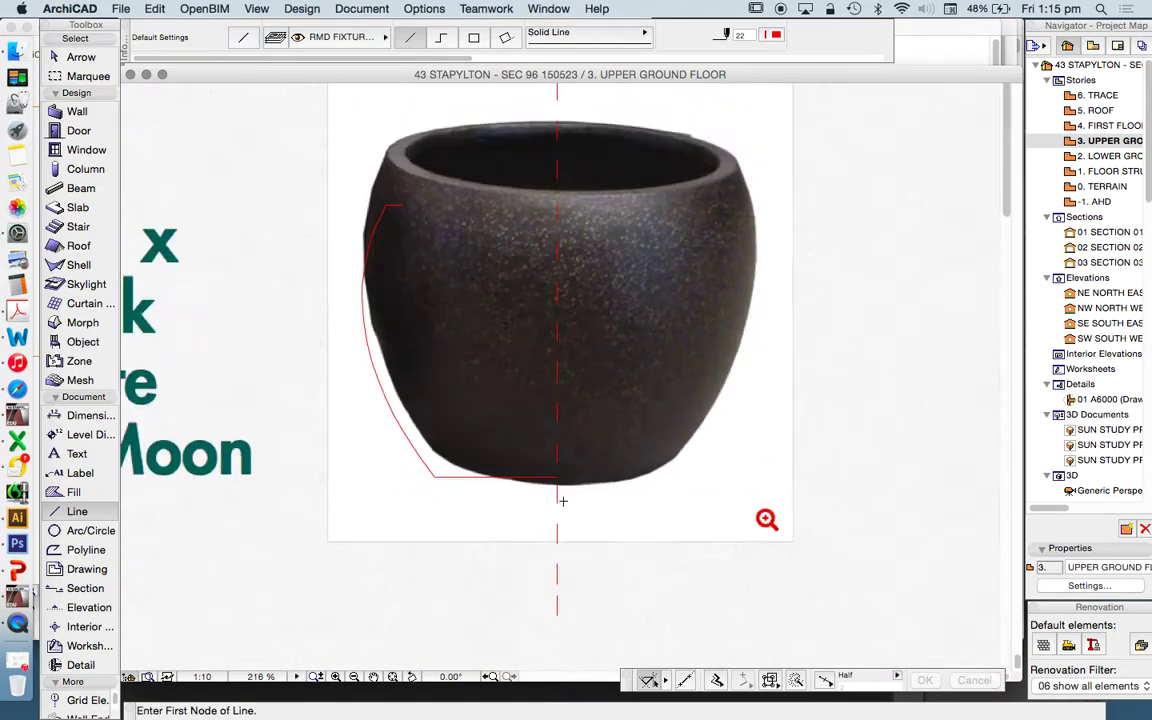
{"action": "scroll", "coordinate": [466, 426], "scroll_direction": "down", "scroll_amount": 2}
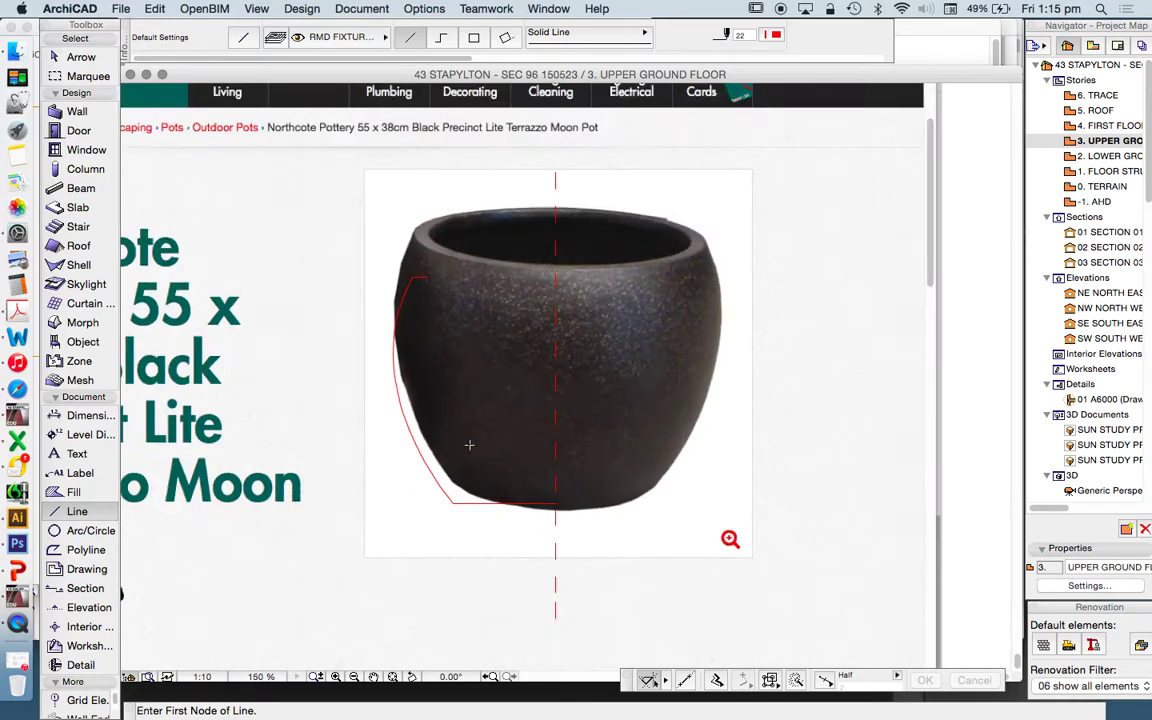
{"action": "scroll", "coordinate": [470, 375], "scroll_direction": "up", "scroll_amount": 2}
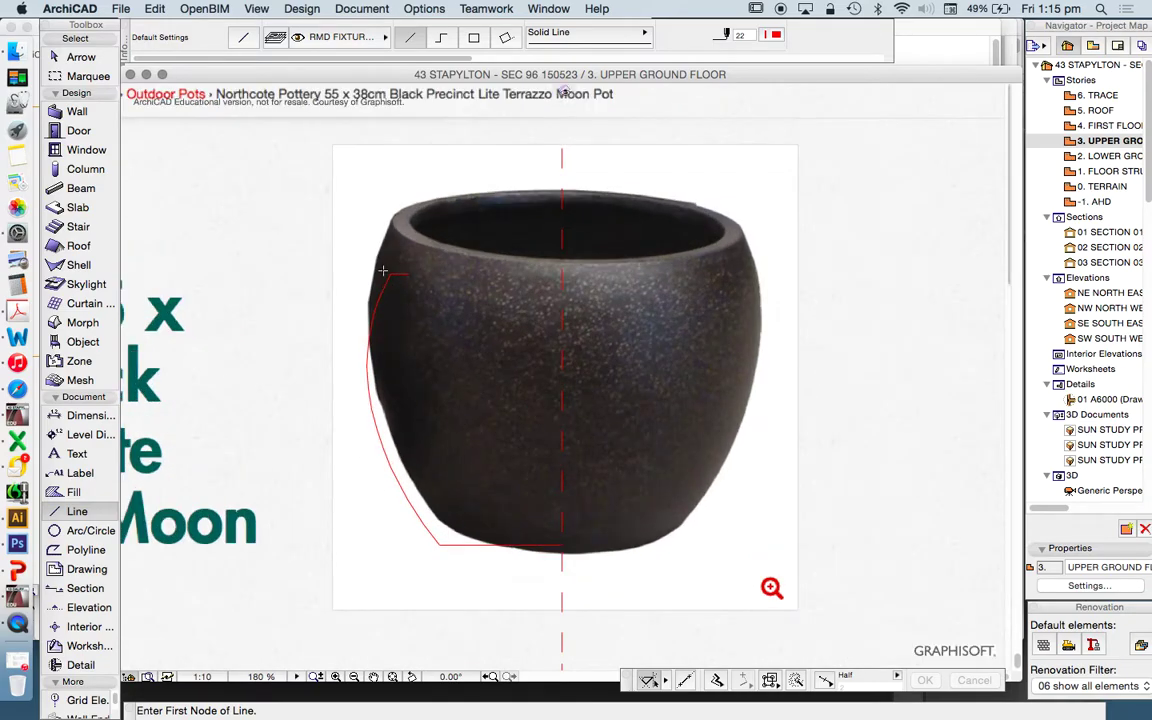
{"action": "key", "text": "Escape"}
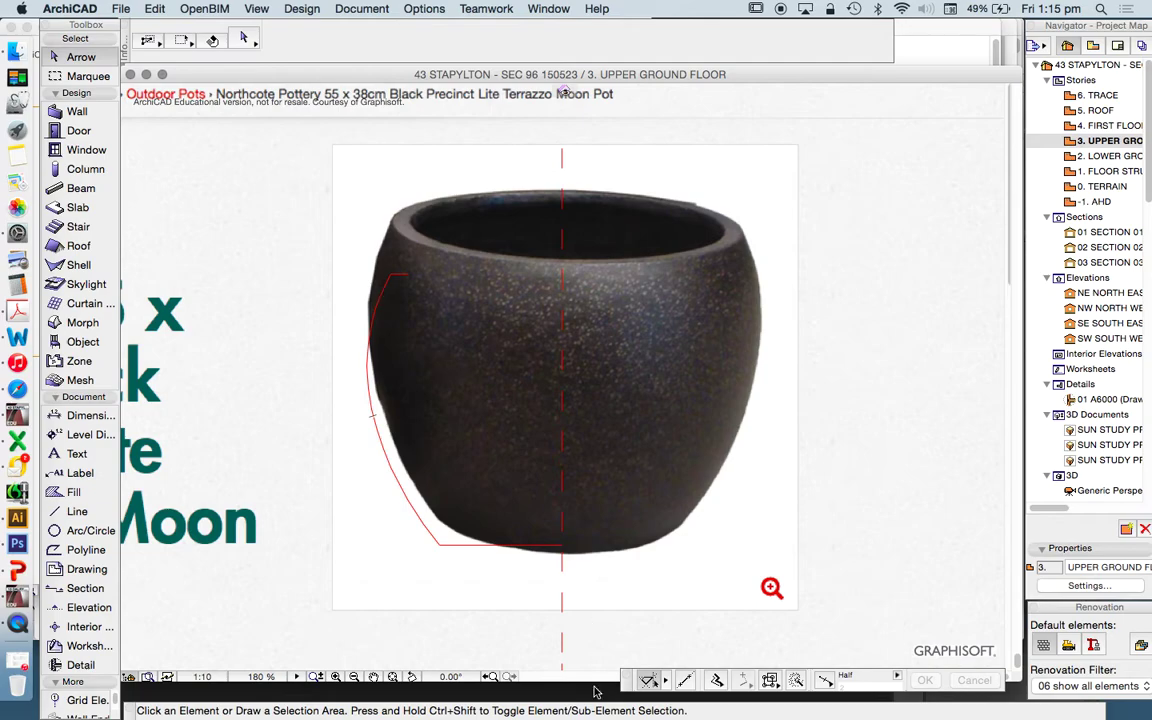
- Trace the pot's inner wall as a copy of the profile spline offset inward by a distance of 25
{"action": "left_click", "coordinate": [386, 295]}
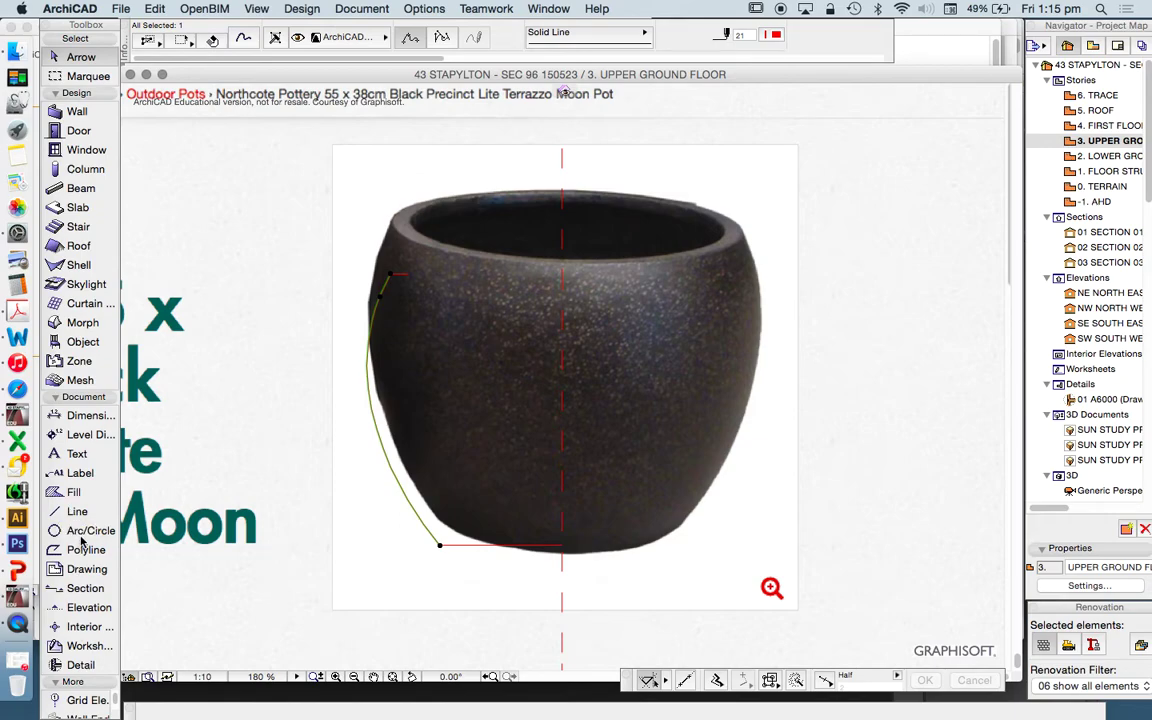
{"action": "left_click", "coordinate": [62, 511]}
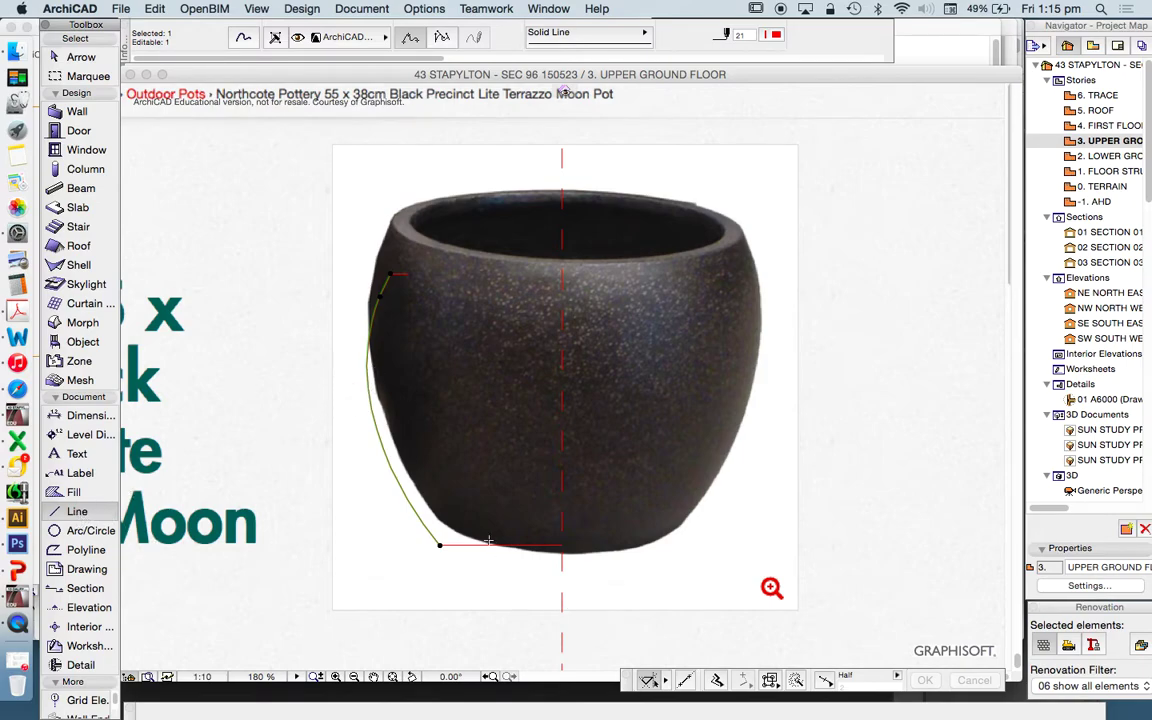
{"action": "left_click", "coordinate": [717, 681]}
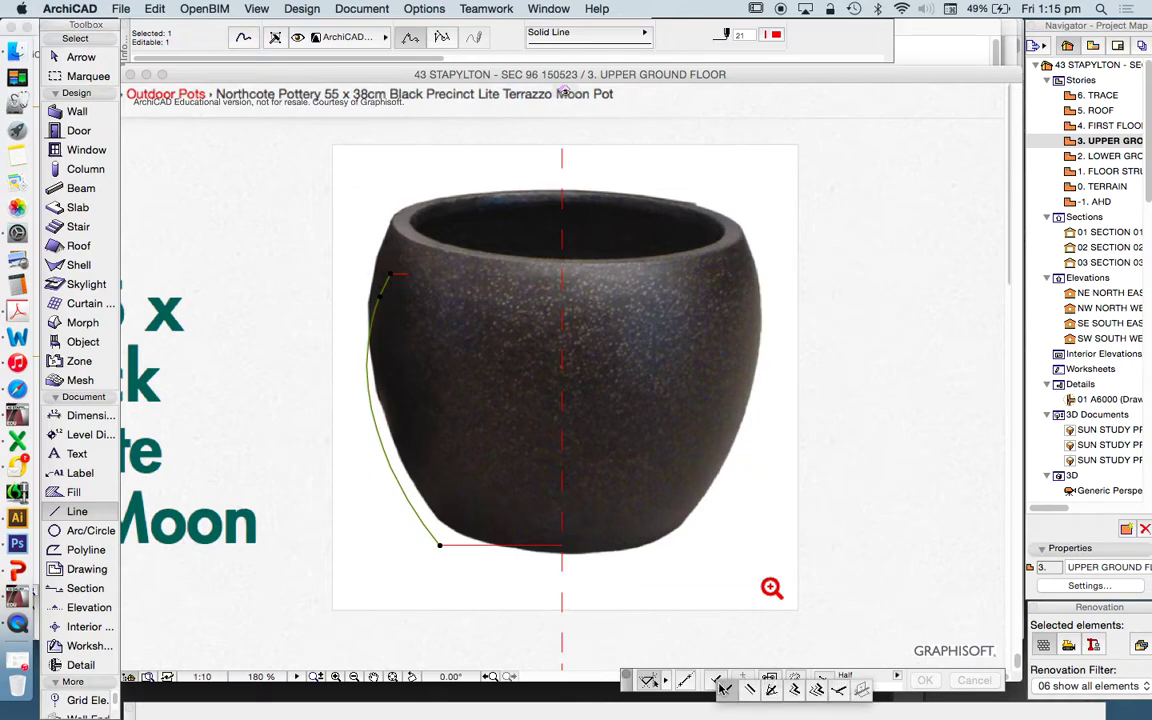
{"action": "left_click", "coordinate": [795, 690]}
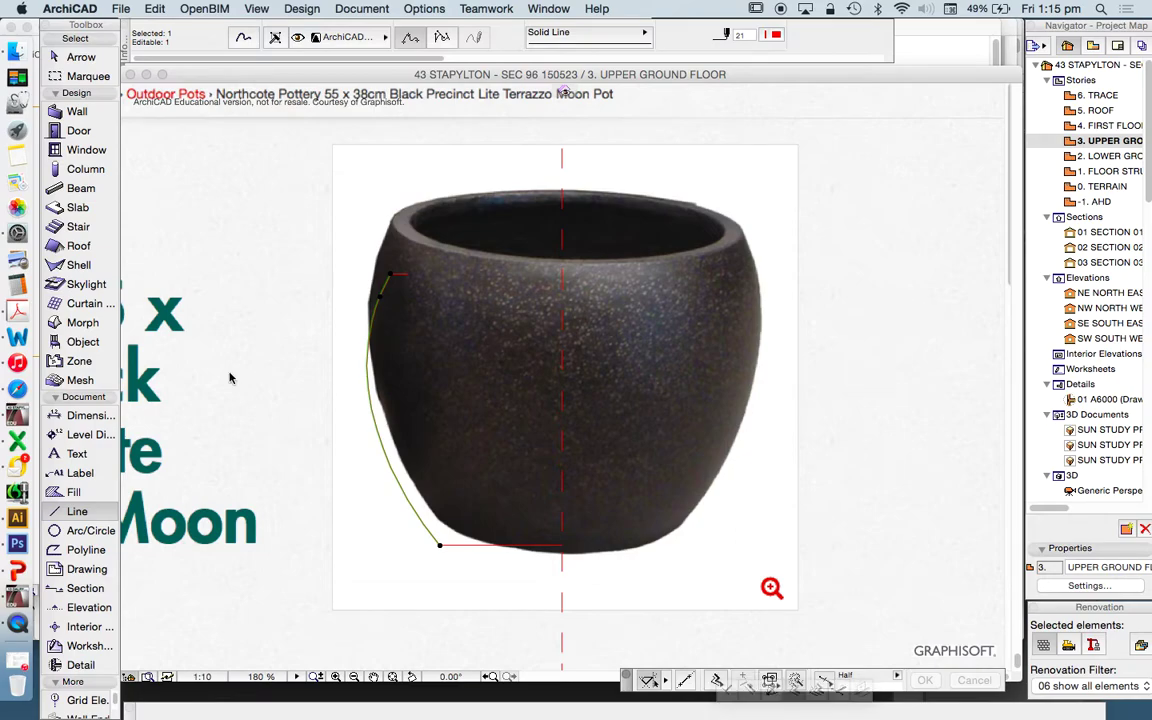
{"action": "scroll", "coordinate": [368, 402], "scroll_direction": "up", "scroll_amount": 3}
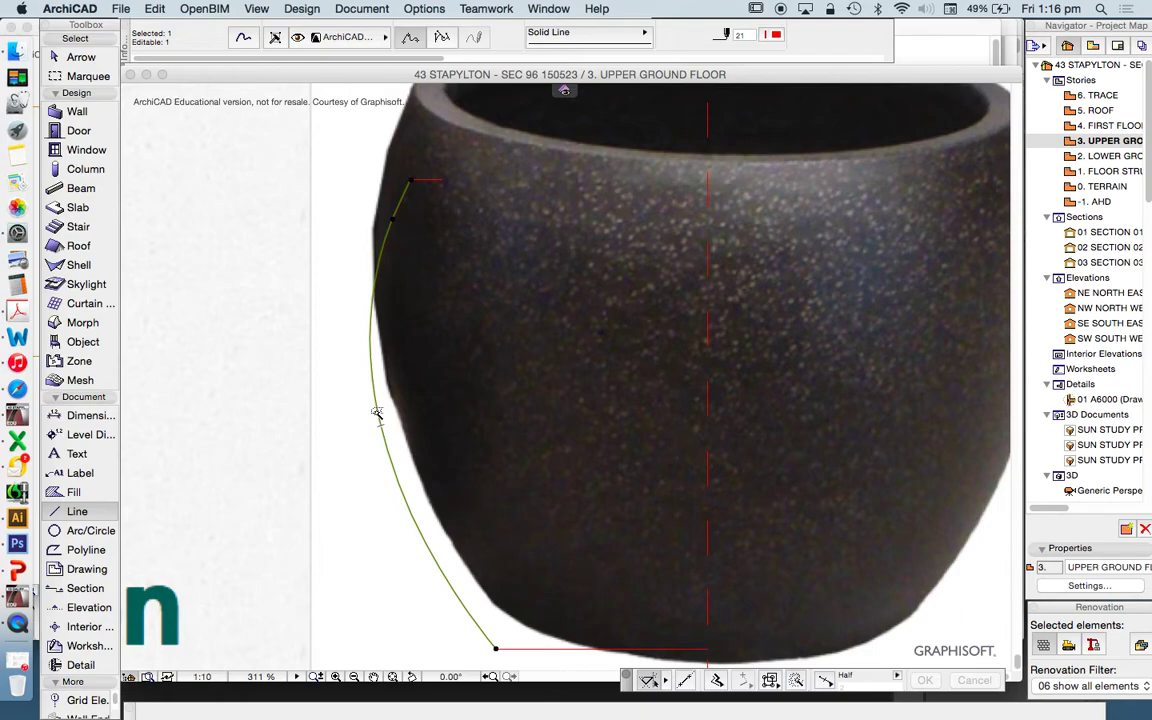
{"action": "left_click", "coordinate": [376, 413]}
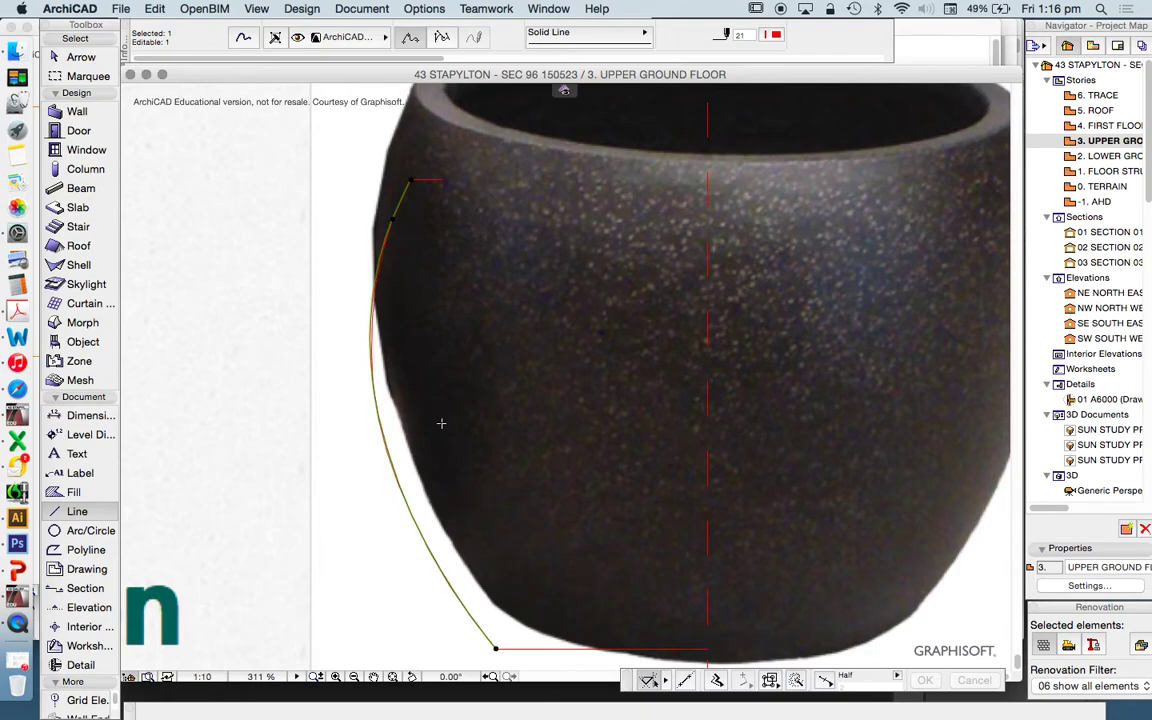
{"action": "key", "text": "super+z"}
{"action": "left_click", "coordinate": [716, 680]}
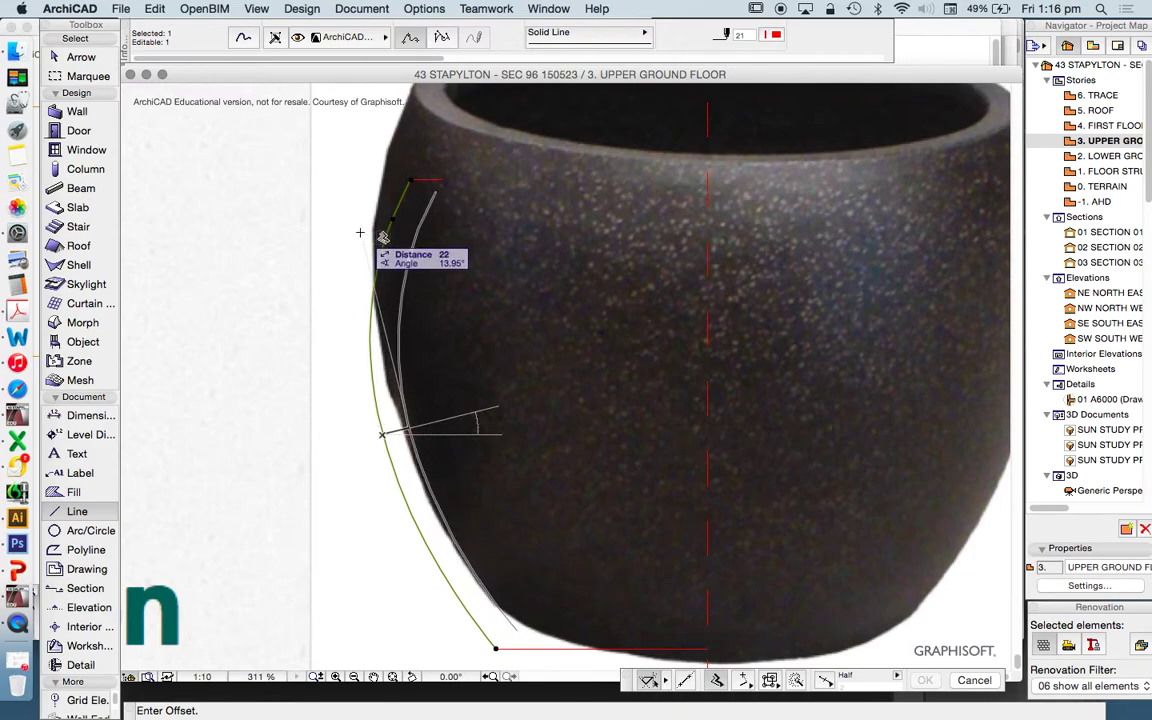
{"action": "key", "text": "Tab"}
{"action": "type", "text": "25"}
{"action": "key", "text": "Return"}
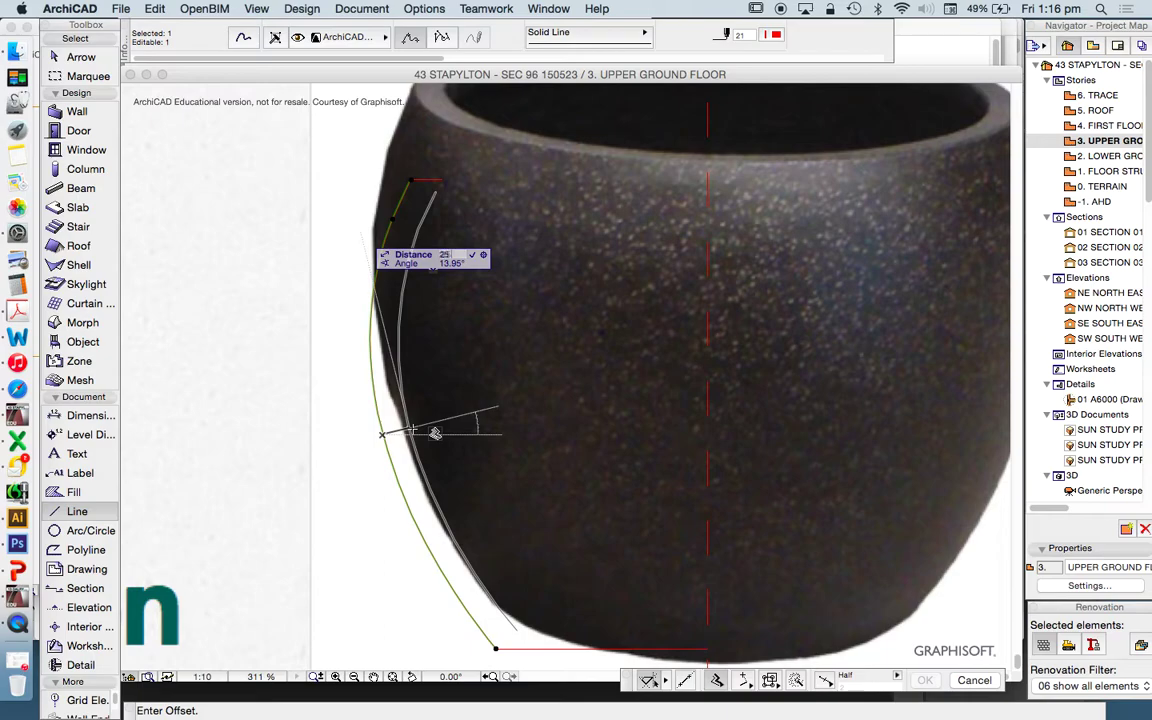
{"action": "scroll", "coordinate": [395, 355], "scroll_direction": "down", "scroll_amount": 2}
{"action": "key", "text": "Escape"}
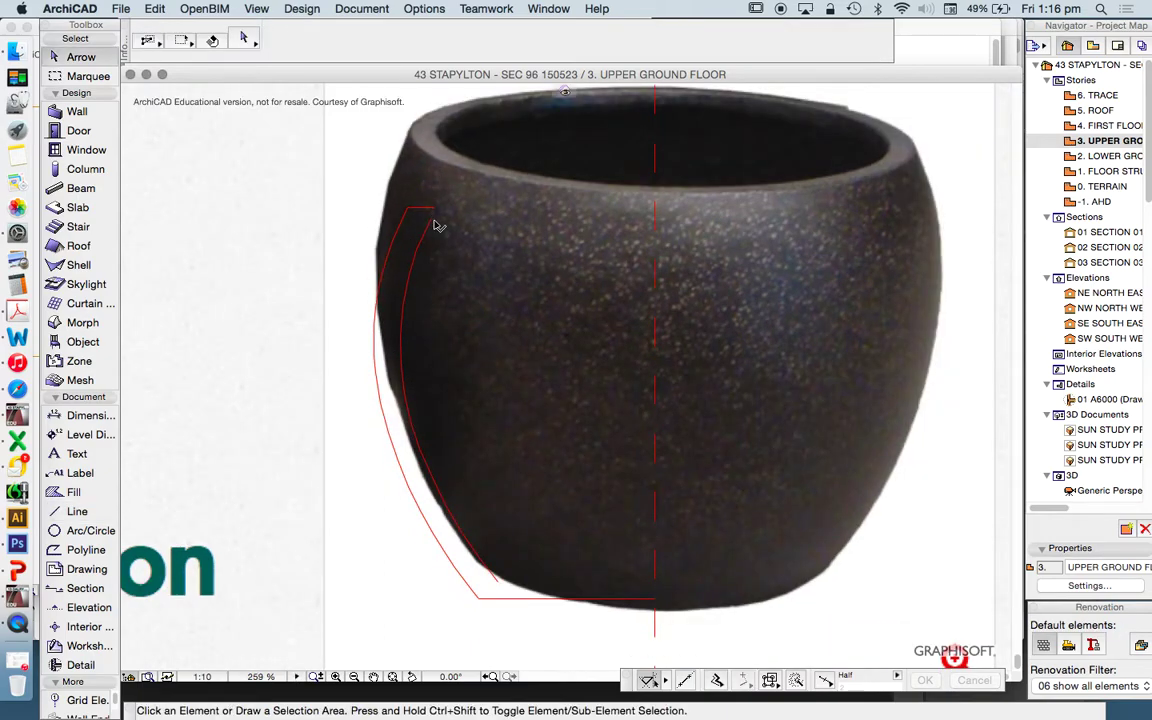
- Stretch the upper end of the inner wall's top arc towards the inner end of the rim line
{"action": "left_click", "coordinate": [416, 262]}
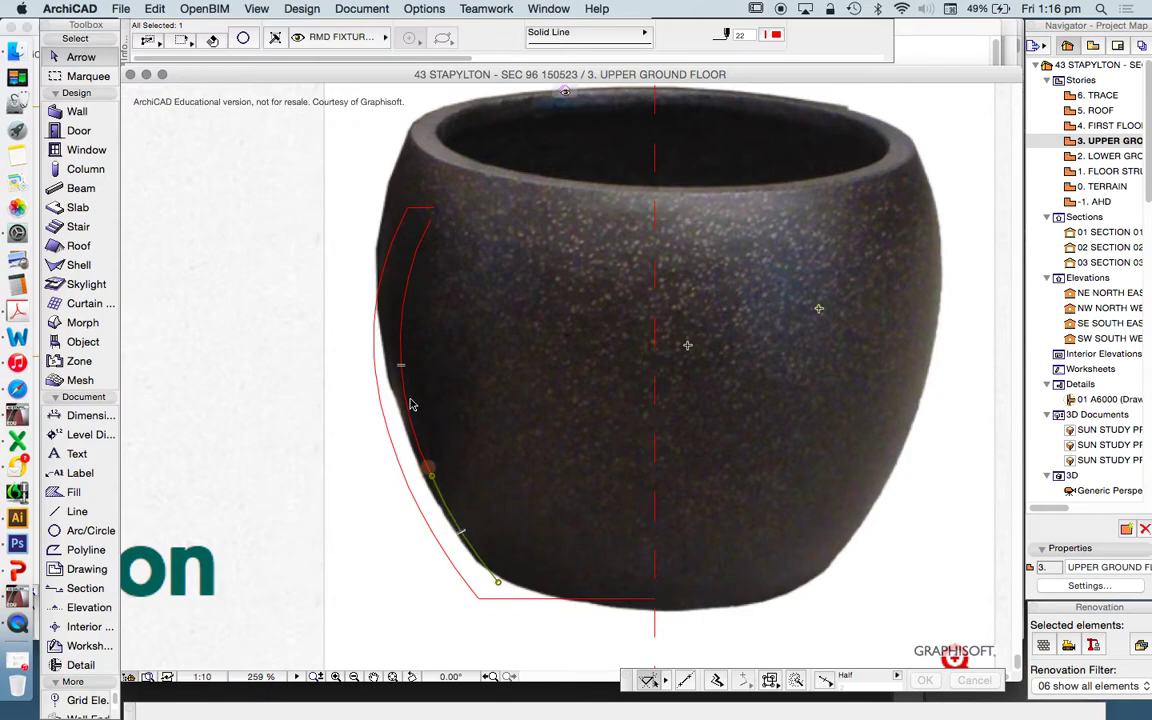
{"action": "left_click", "coordinate": [387, 241]}
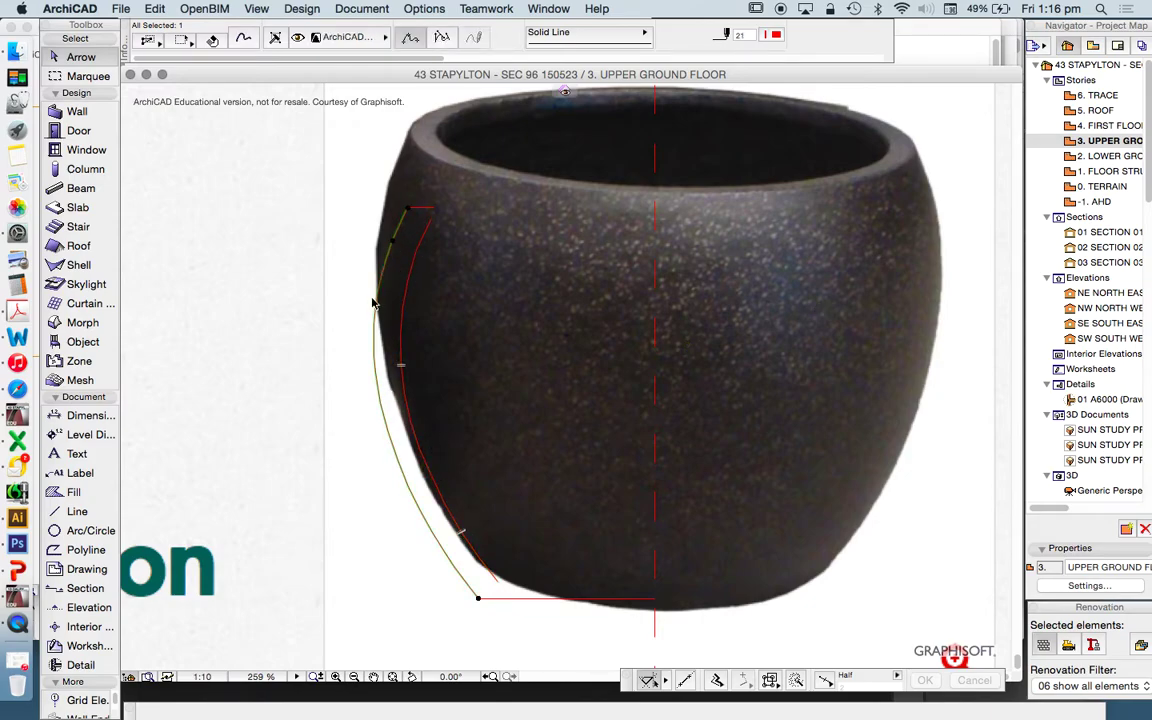
{"action": "left_click", "coordinate": [425, 230]}
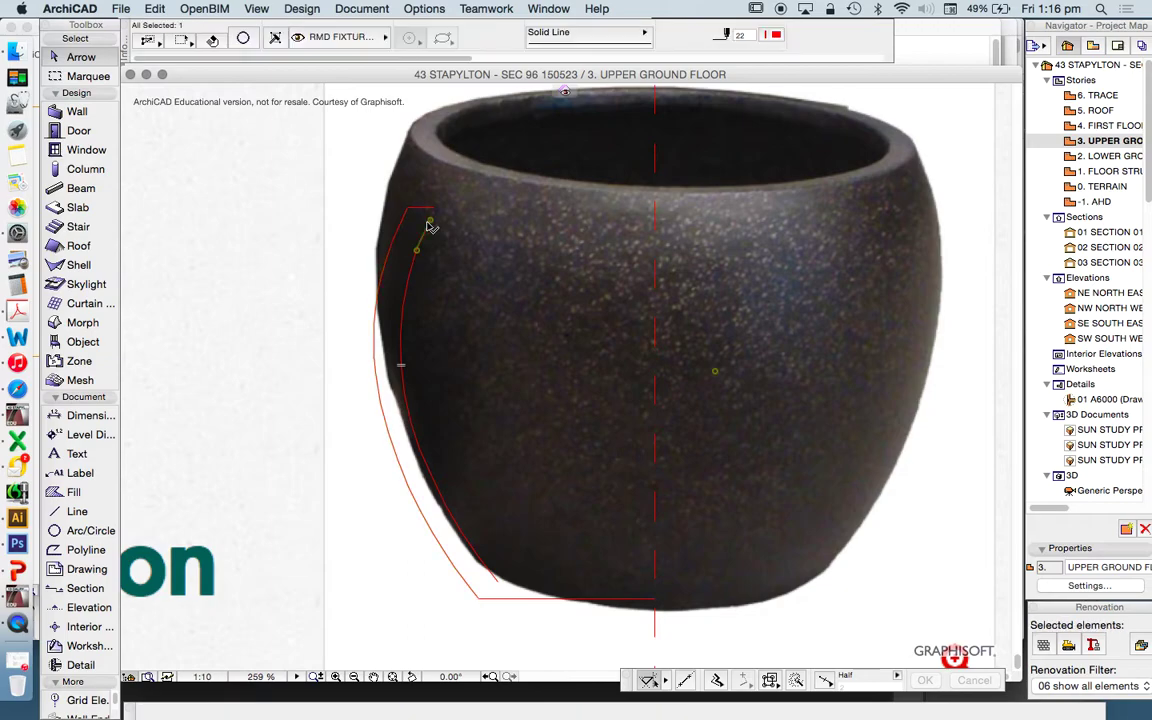
{"action": "left_click", "coordinate": [458, 527]}
{"action": "left_click", "coordinate": [432, 244]}
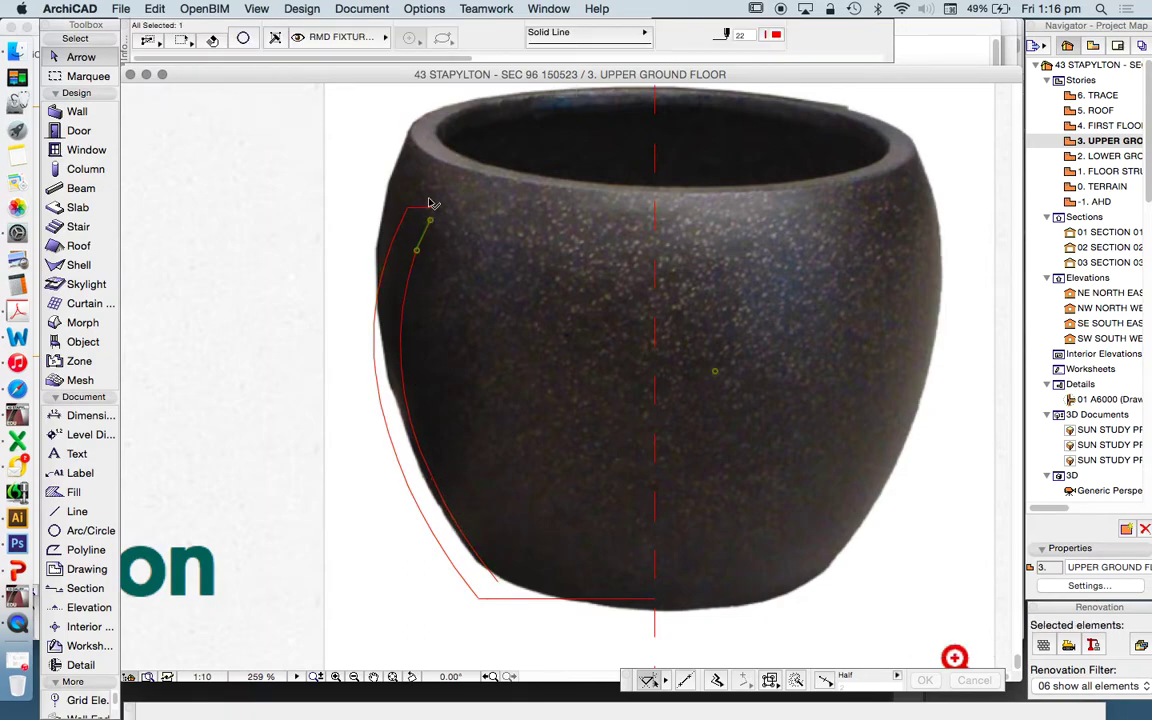
{"action": "scroll", "coordinate": [434, 244], "scroll_direction": "up", "scroll_amount": 4}
{"action": "left_click", "coordinate": [436, 245]}
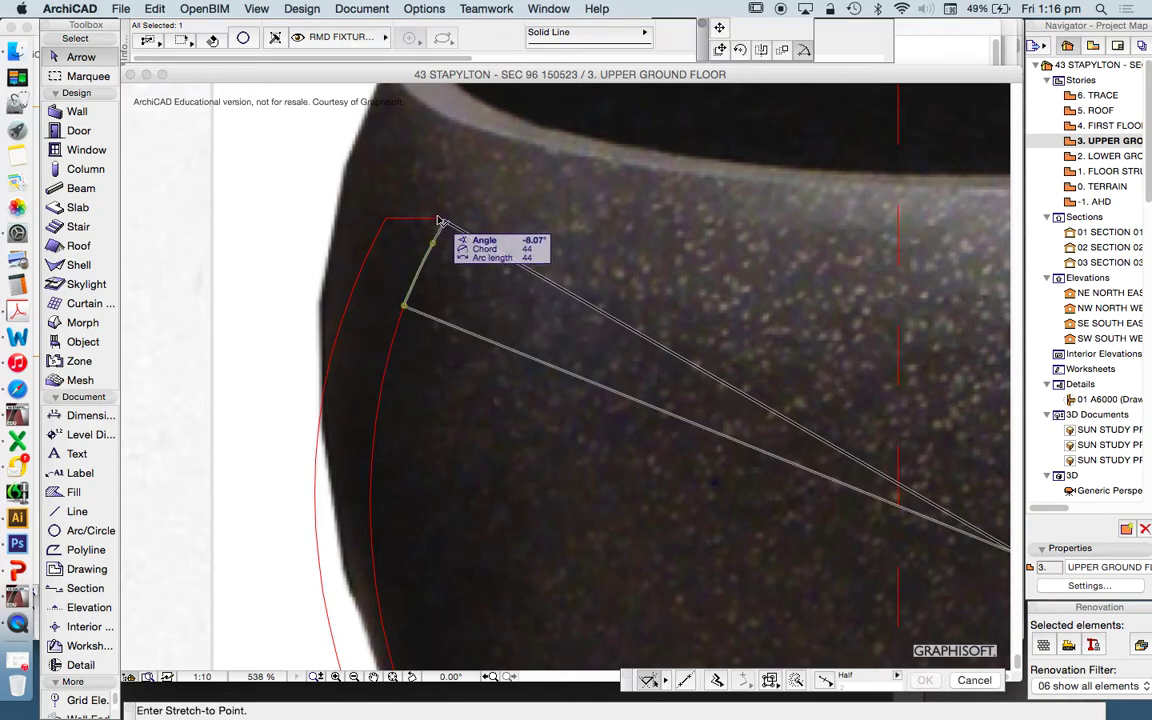
{"action": "left_click", "coordinate": [440, 225]}
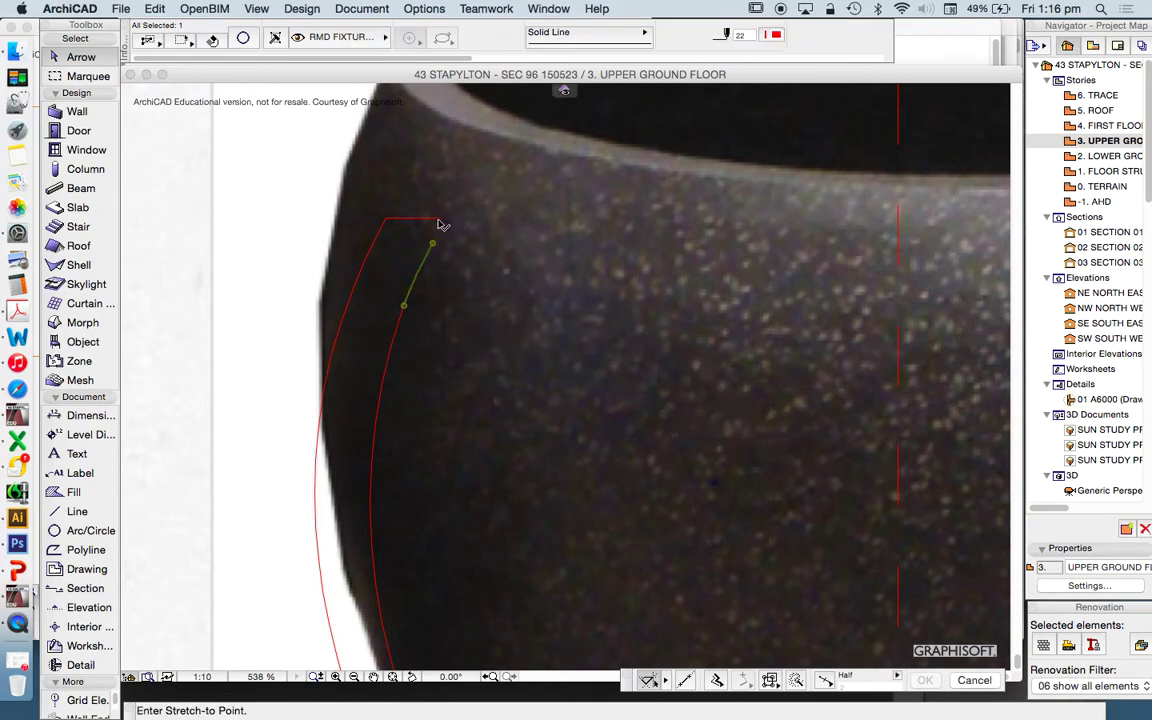
- Join the rim line and the inner wall's top arc so they meet in a clean corner
{"action": "scroll", "coordinate": [436, 240], "scroll_direction": "up", "scroll_amount": 4}
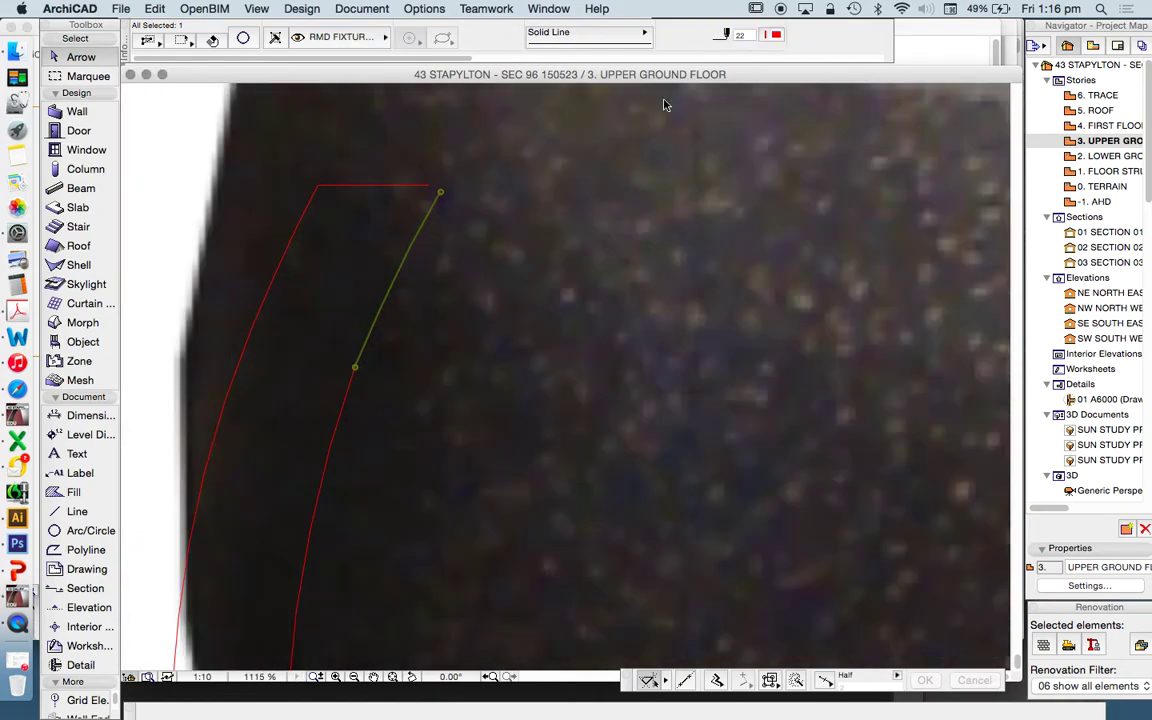
{"action": "left_click", "coordinate": [440, 193]}
{"action": "left_click", "coordinate": [507, 278]}
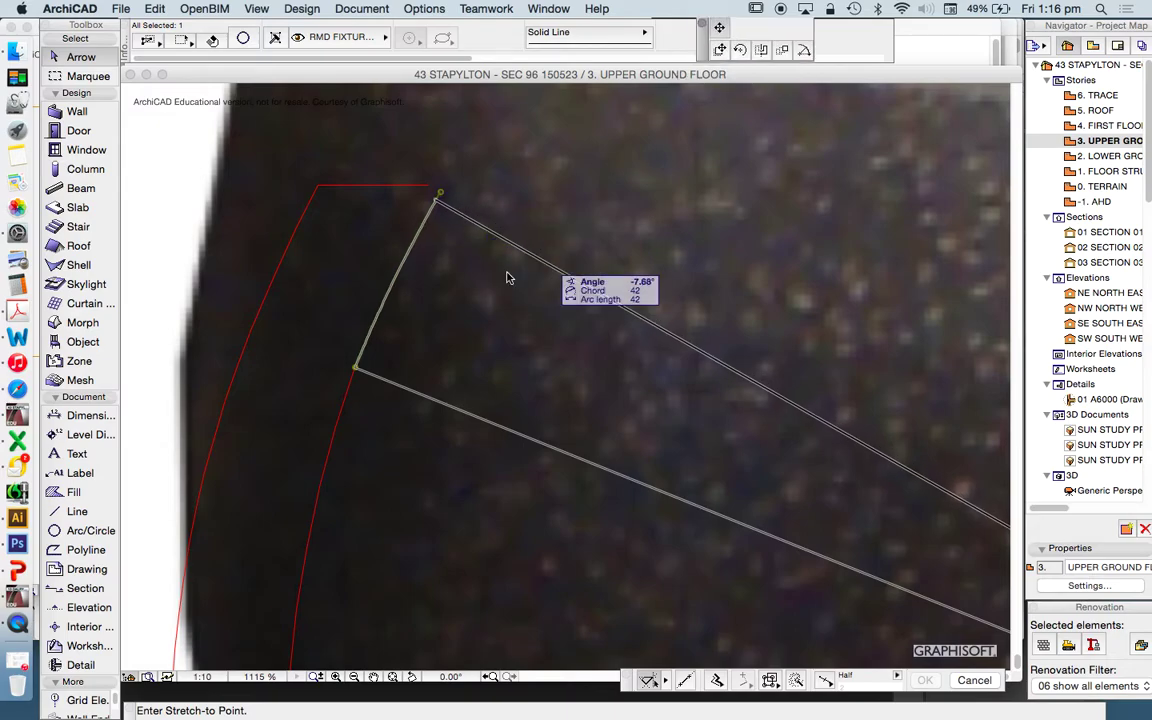
{"action": "key", "text": "f"}
{"action": "left_click", "coordinate": [436, 192]}
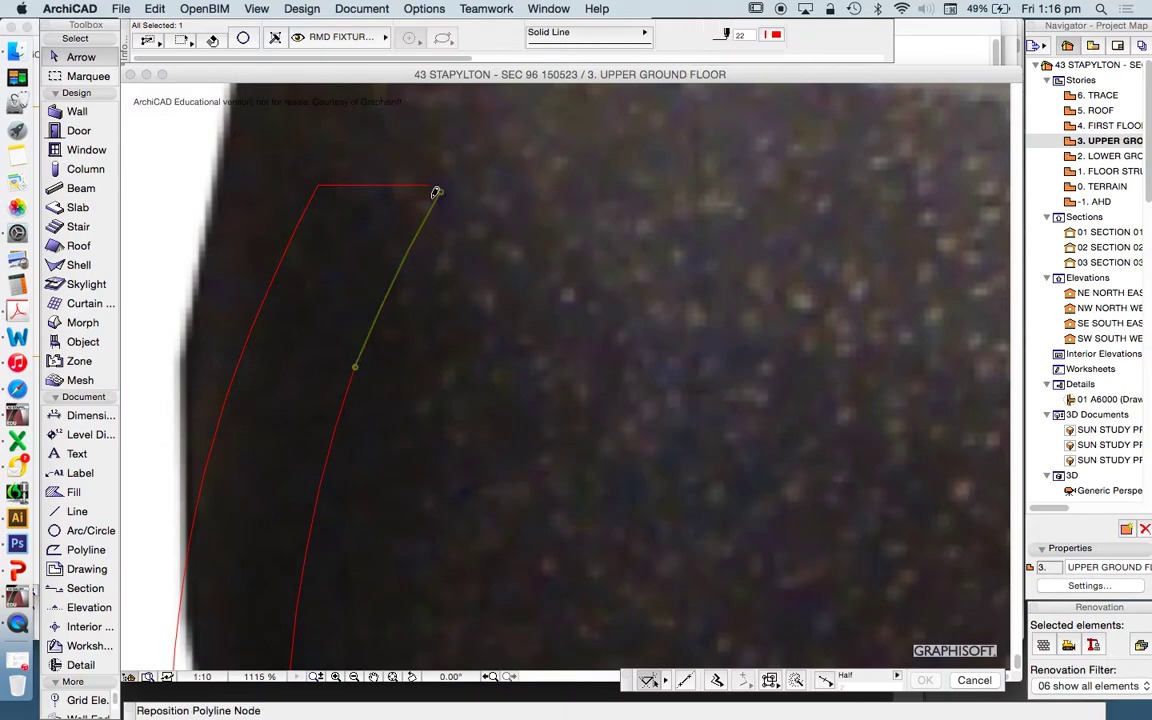
- Draw the inner base line as a copy of the horizontal base line offset upward by a distance of 25
{"action": "scroll", "coordinate": [436, 192], "scroll_direction": "down", "scroll_amount": 10}
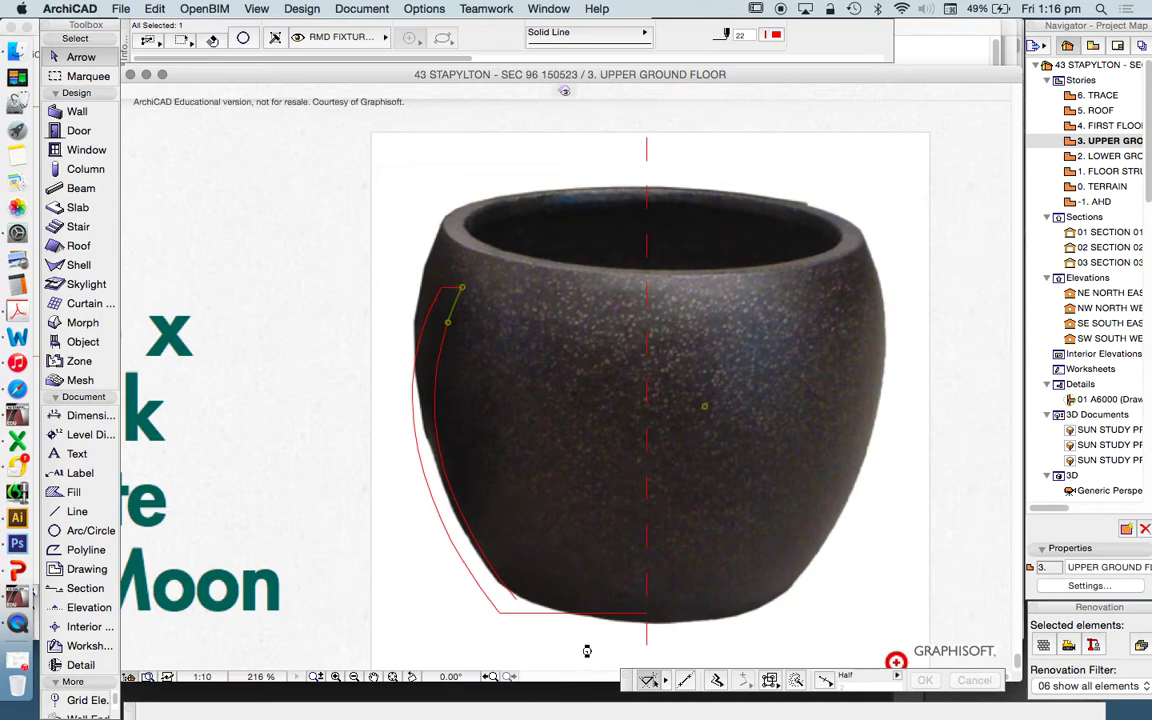
{"action": "scroll", "coordinate": [580, 635], "scroll_direction": "up", "scroll_amount": 5}
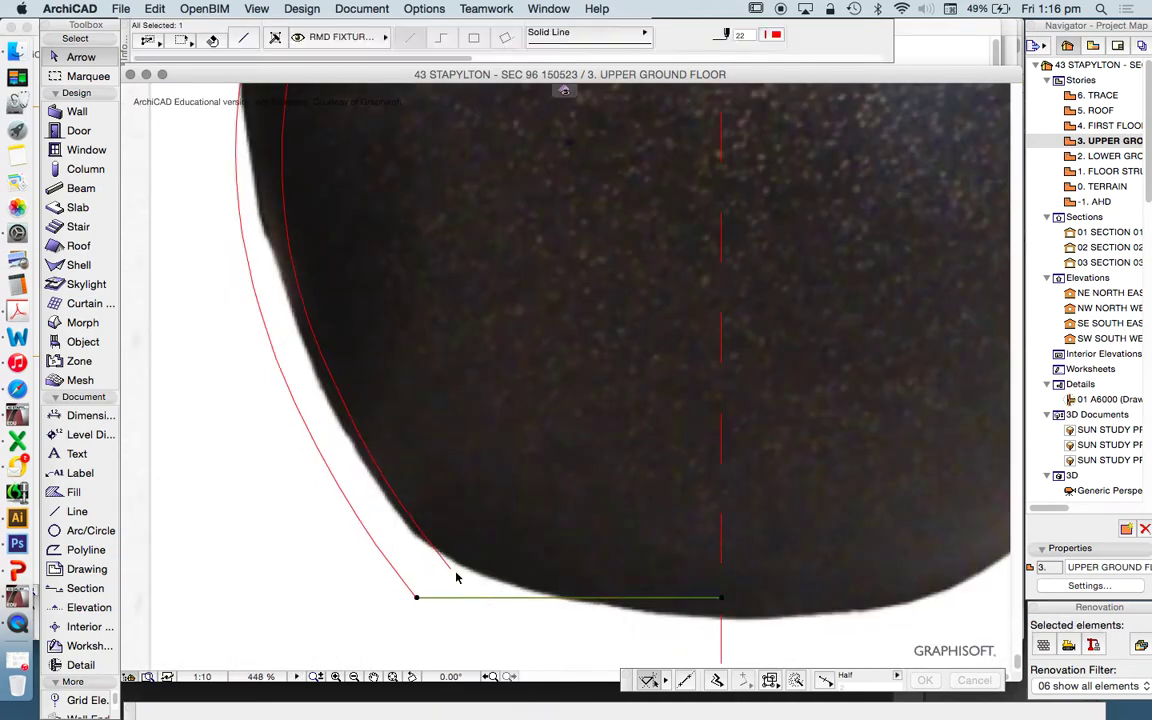
{"action": "left_click", "coordinate": [72, 512]}
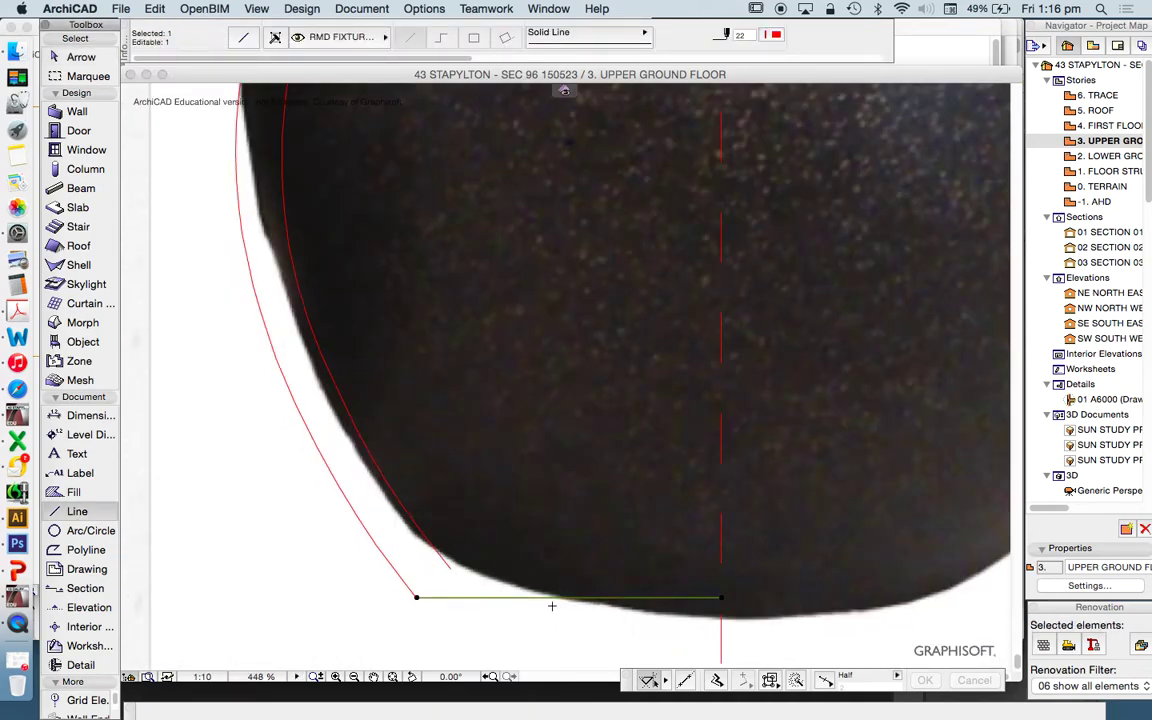
{"action": "left_click", "coordinate": [489, 597]}
{"action": "type", "text": "2"}
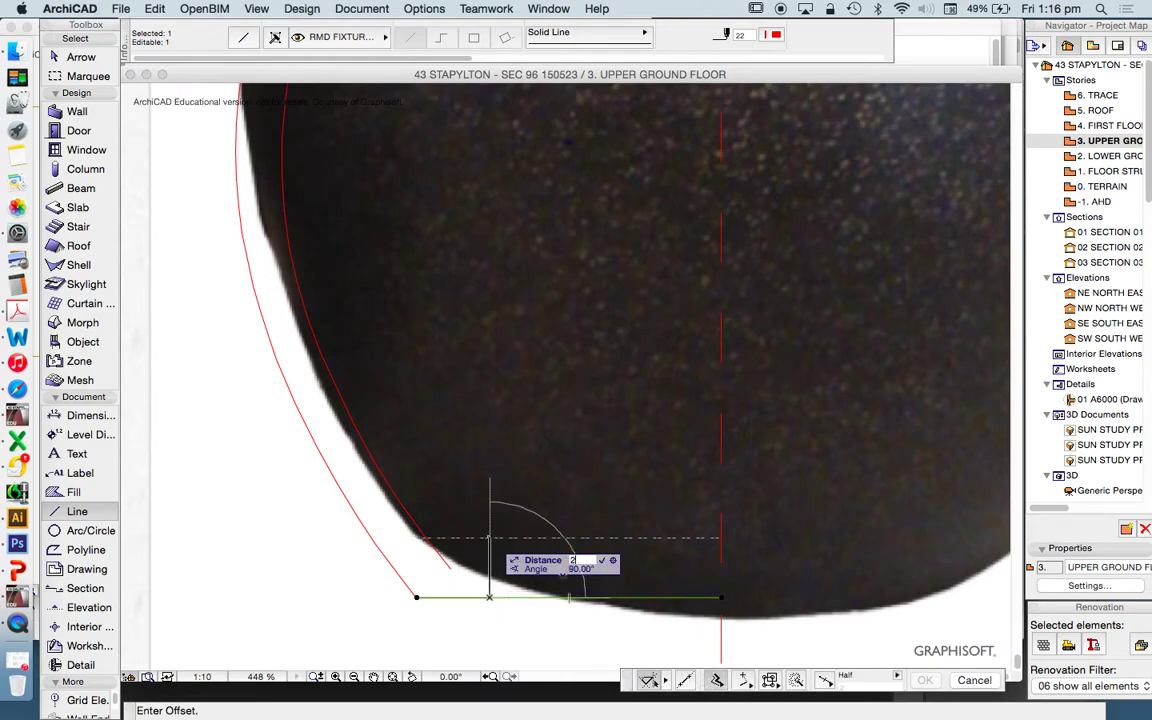
{"action": "type", "text": "5"}
{"action": "key", "text": "Return"}
{"action": "key", "text": "Escape"}
{"action": "key", "text": "Escape"}
{"action": "scroll", "coordinate": [474, 557], "scroll_direction": "down", "scroll_amount": 2}
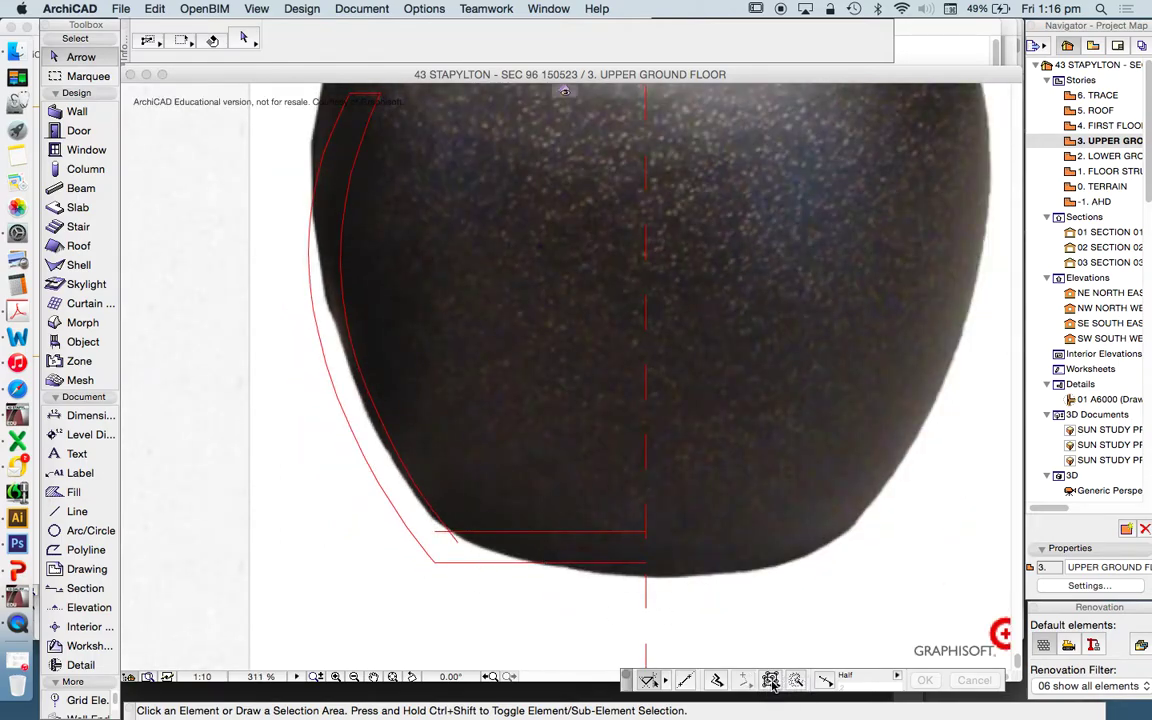
- Suspend element grouping so the inner wall's arcs can be edited individually
{"action": "left_click", "coordinate": [416, 488]}
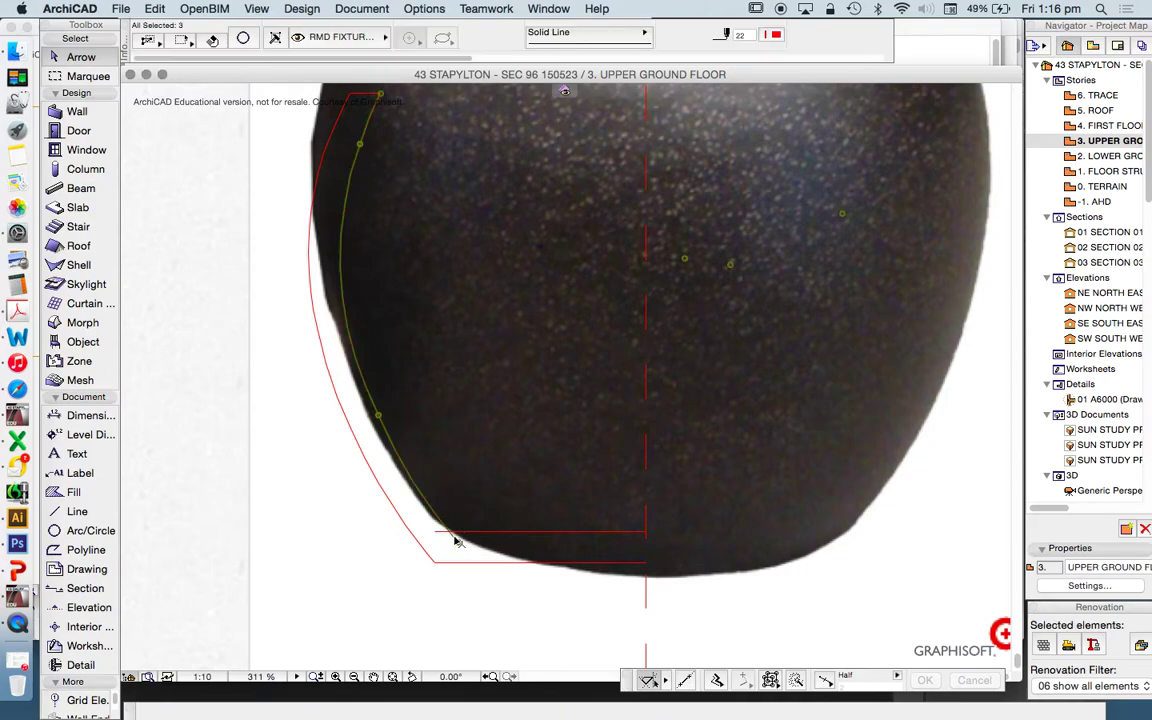
{"action": "scroll", "coordinate": [456, 538], "scroll_direction": "down", "scroll_amount": 2}
{"action": "scroll", "coordinate": [429, 523], "scroll_direction": "up", "scroll_amount": 2}
{"action": "scroll", "coordinate": [462, 538], "scroll_direction": "up", "scroll_amount": 3}
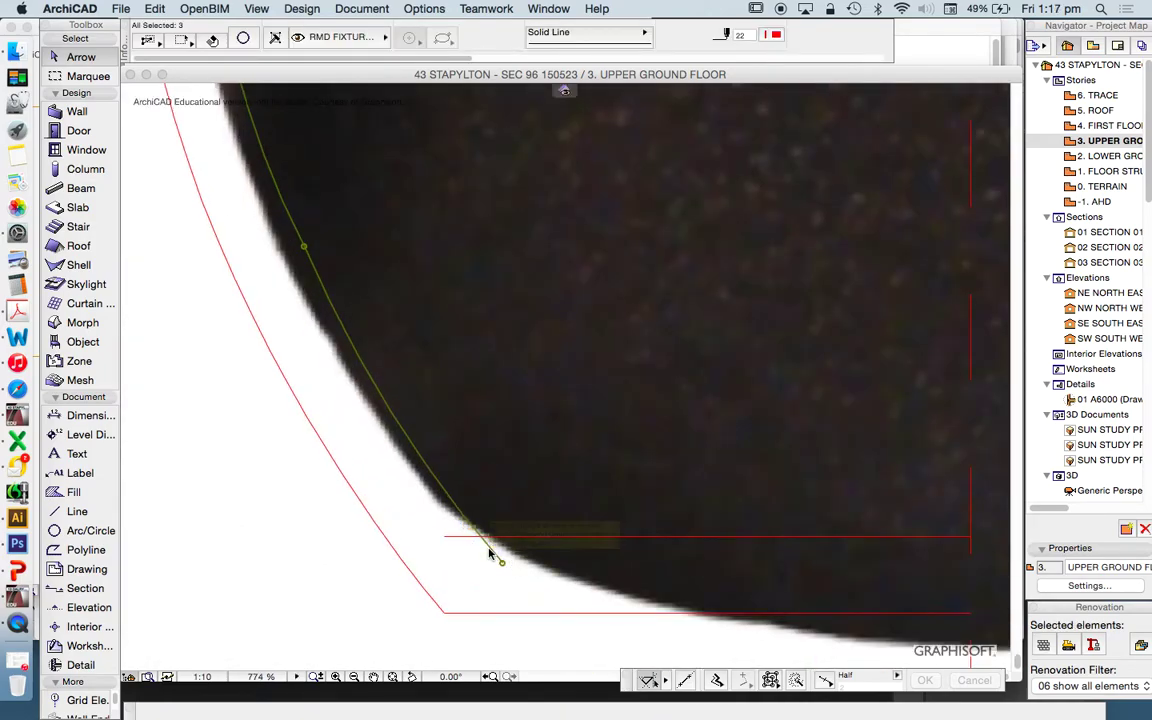
{"action": "key", "text": "Escape"}
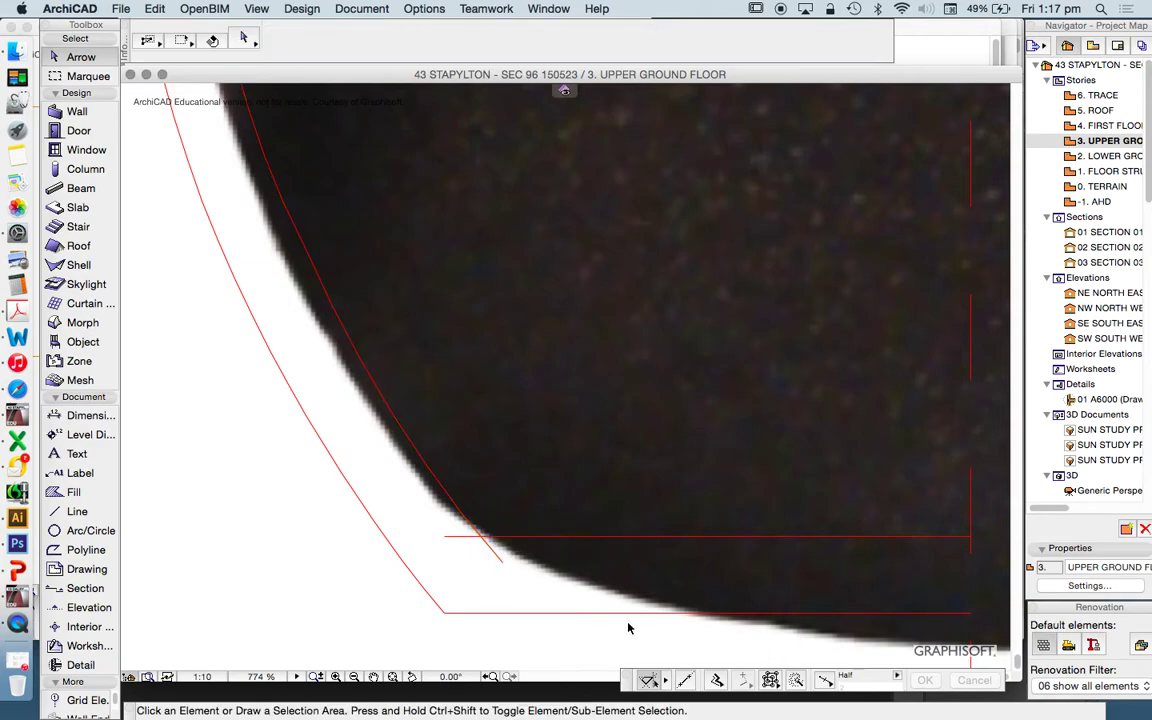
{"action": "left_click", "coordinate": [773, 683]}
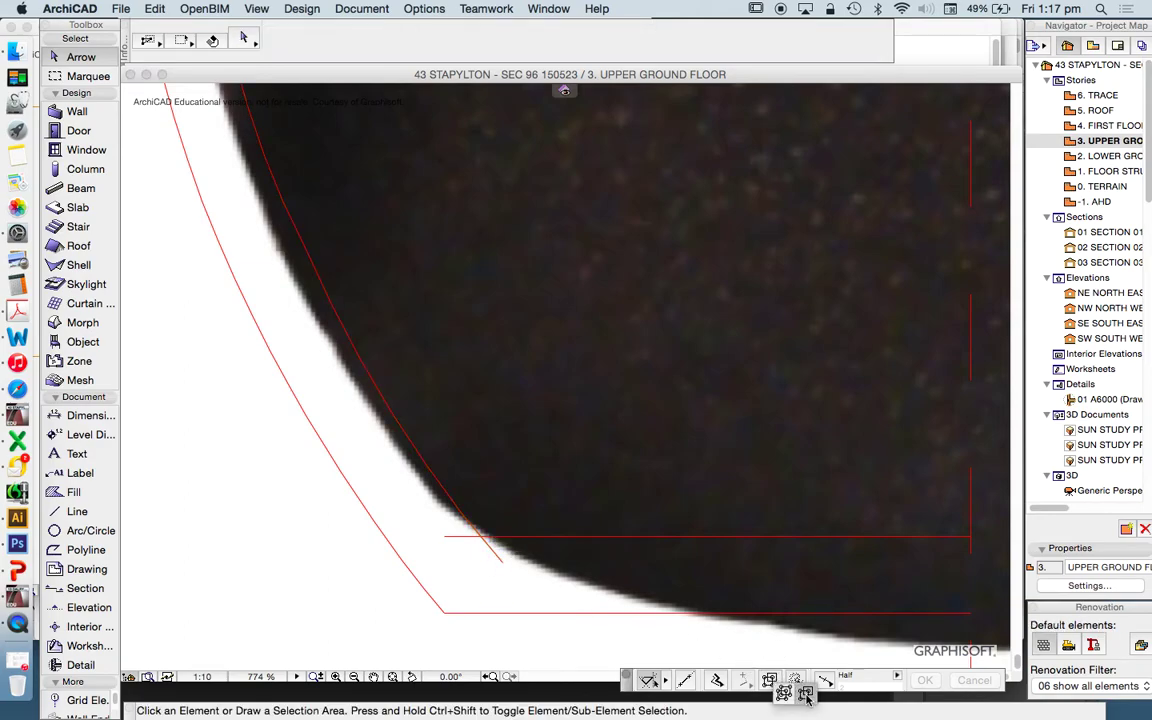
{"action": "left_click", "coordinate": [806, 695]}
{"action": "left_click", "coordinate": [771, 680]}
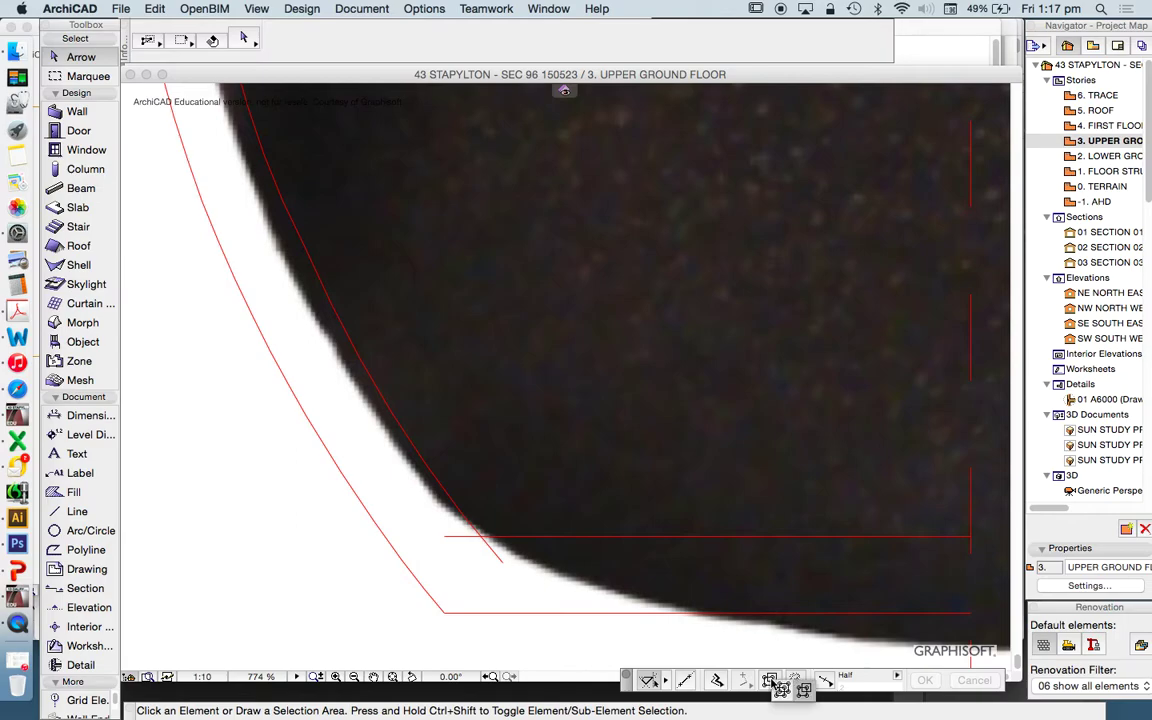
{"action": "left_click", "coordinate": [807, 693]}
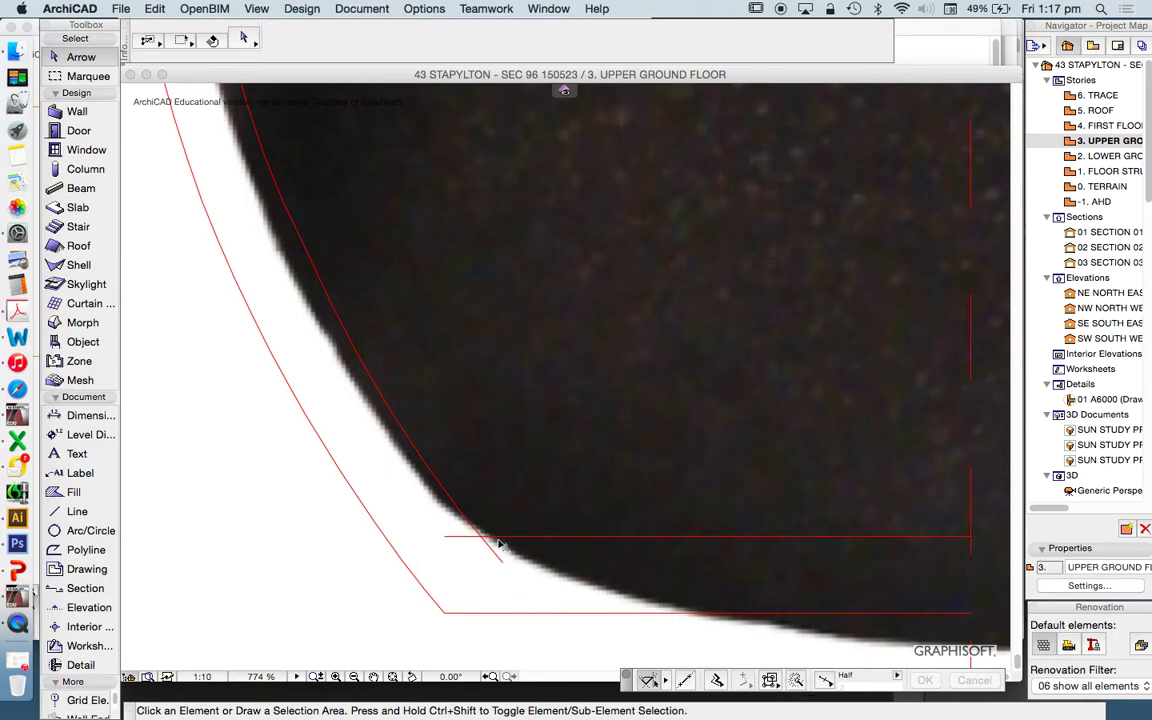
- Trim the overlapping ends of the inner wall and the inner base line back to their intersection
{"action": "scroll", "coordinate": [500, 543], "scroll_direction": "down", "scroll_amount": 4}
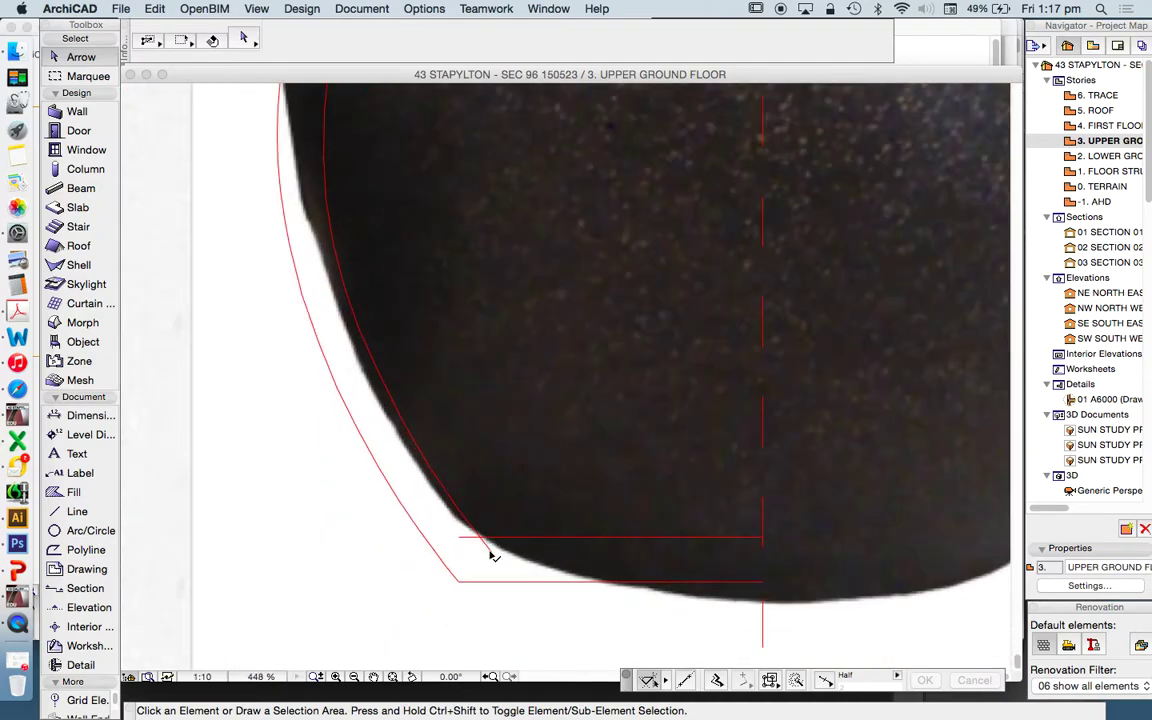
{"action": "scroll", "coordinate": [491, 555], "scroll_direction": "up", "scroll_amount": 5}
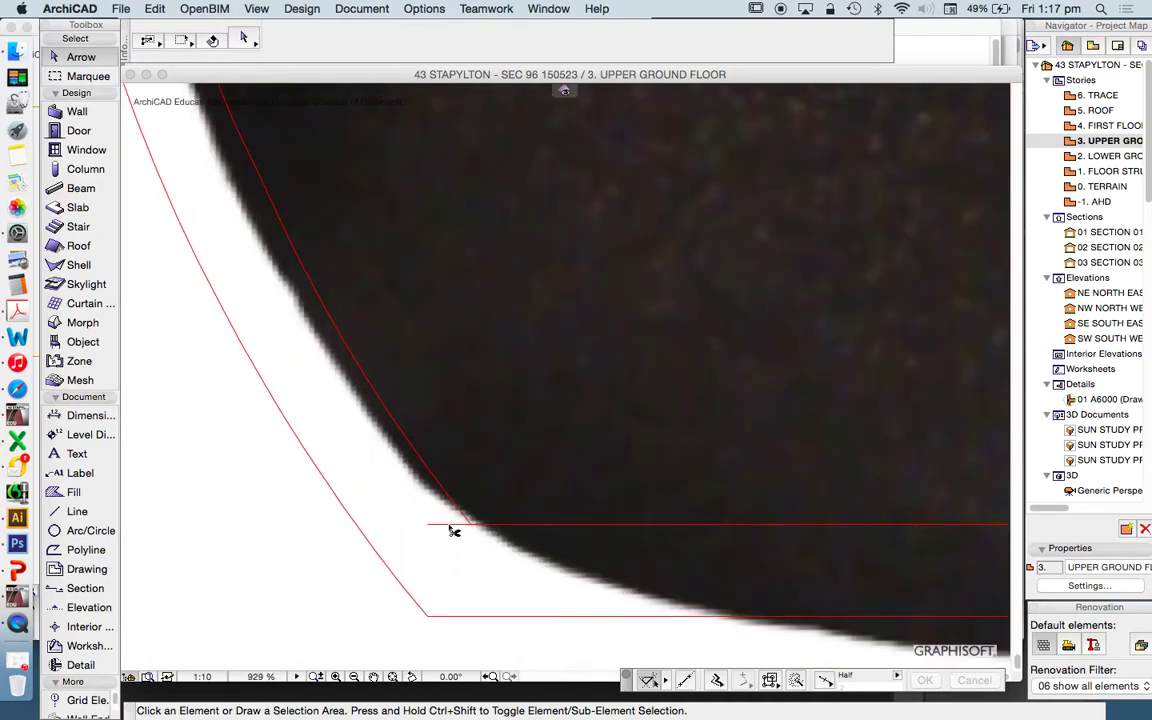
{"action": "scroll", "coordinate": [456, 514], "scroll_direction": "down", "scroll_amount": 11}
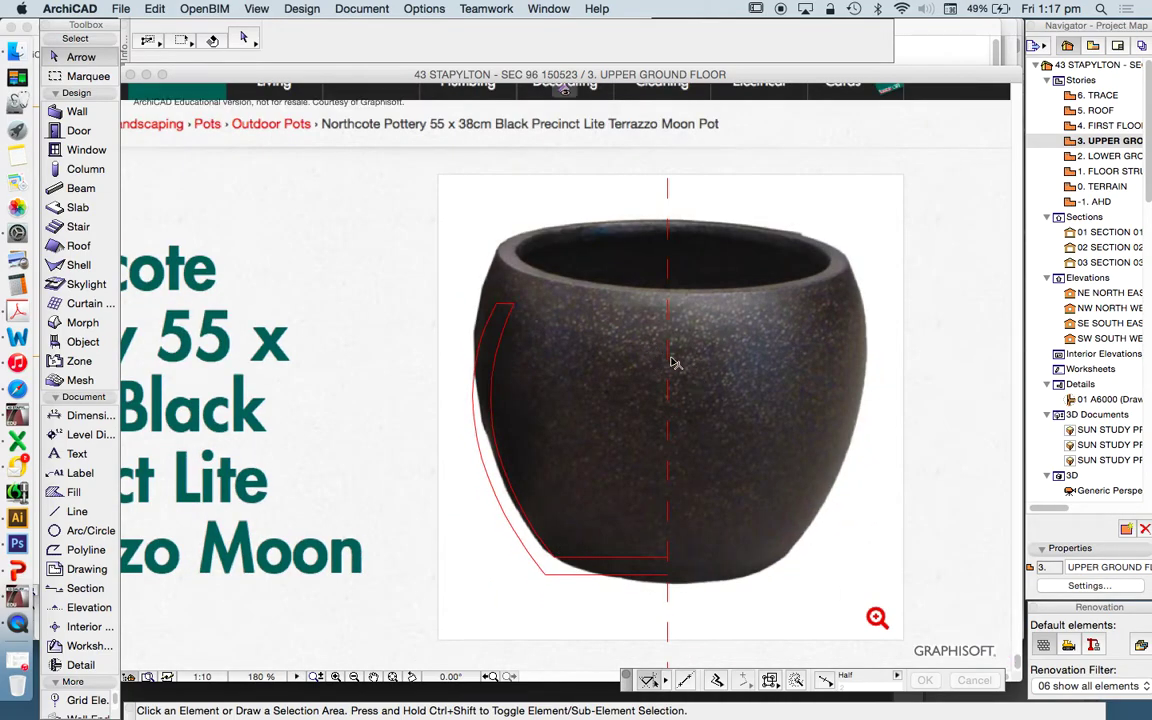
- Shorten the dashed centre axis by stretching its lower end up to just above the inner base line
{"action": "left_click", "coordinate": [669, 390]}
{"action": "scroll", "coordinate": [668, 388], "scroll_direction": "down", "scroll_amount": 2}
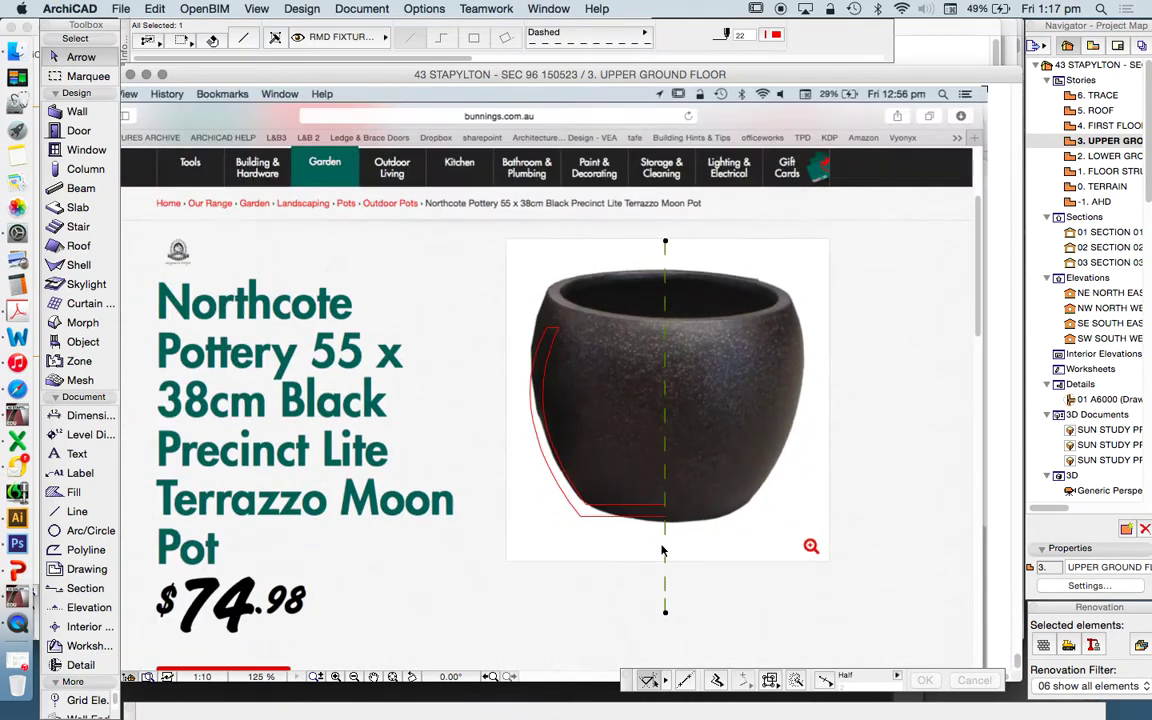
{"action": "left_click", "coordinate": [665, 611]}
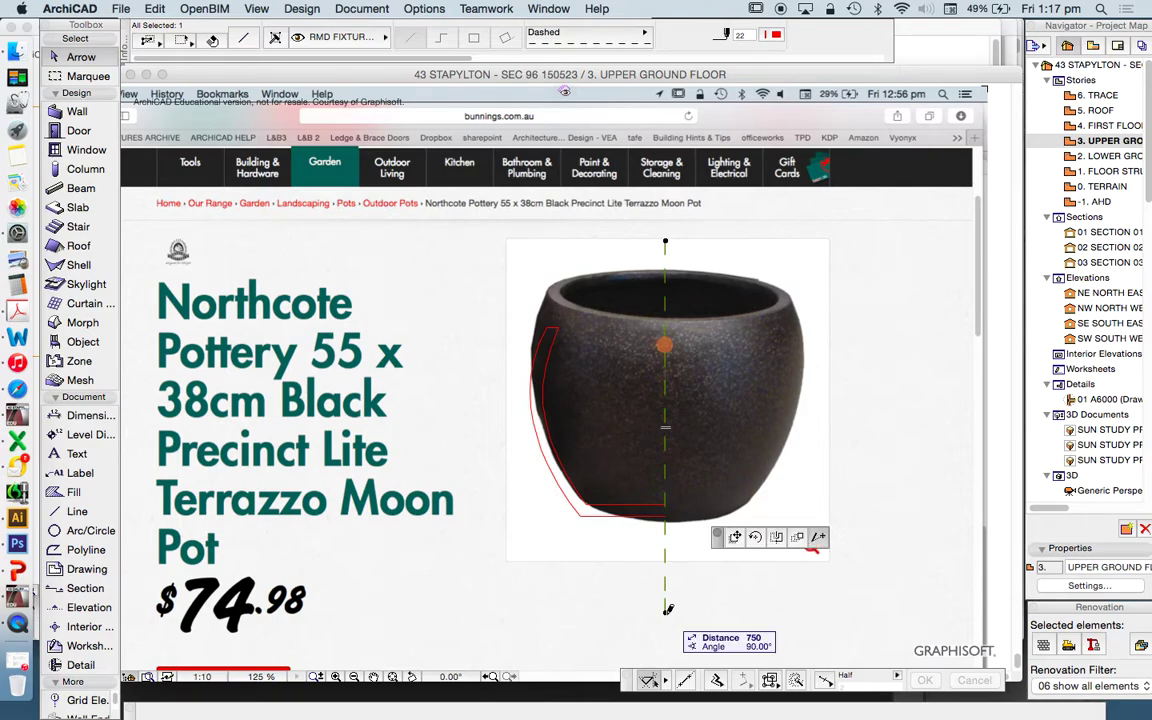
{"action": "left_click", "coordinate": [679, 475]}
{"action": "scroll", "coordinate": [665, 500], "scroll_direction": "up", "scroll_amount": 5}
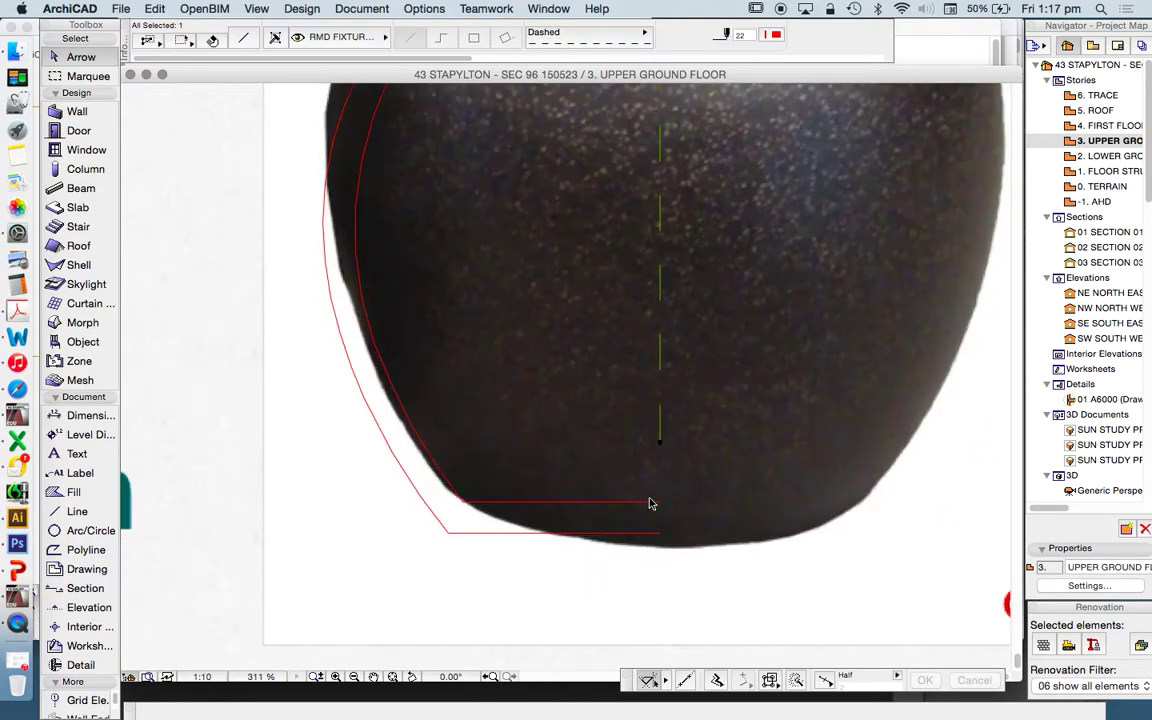
{"action": "key", "text": "Escape"}
- Close the half section with a solid vertical line joining the inner and outer base lines at the centre axis
{"action": "left_click", "coordinate": [564, 501], "text": "alt"}
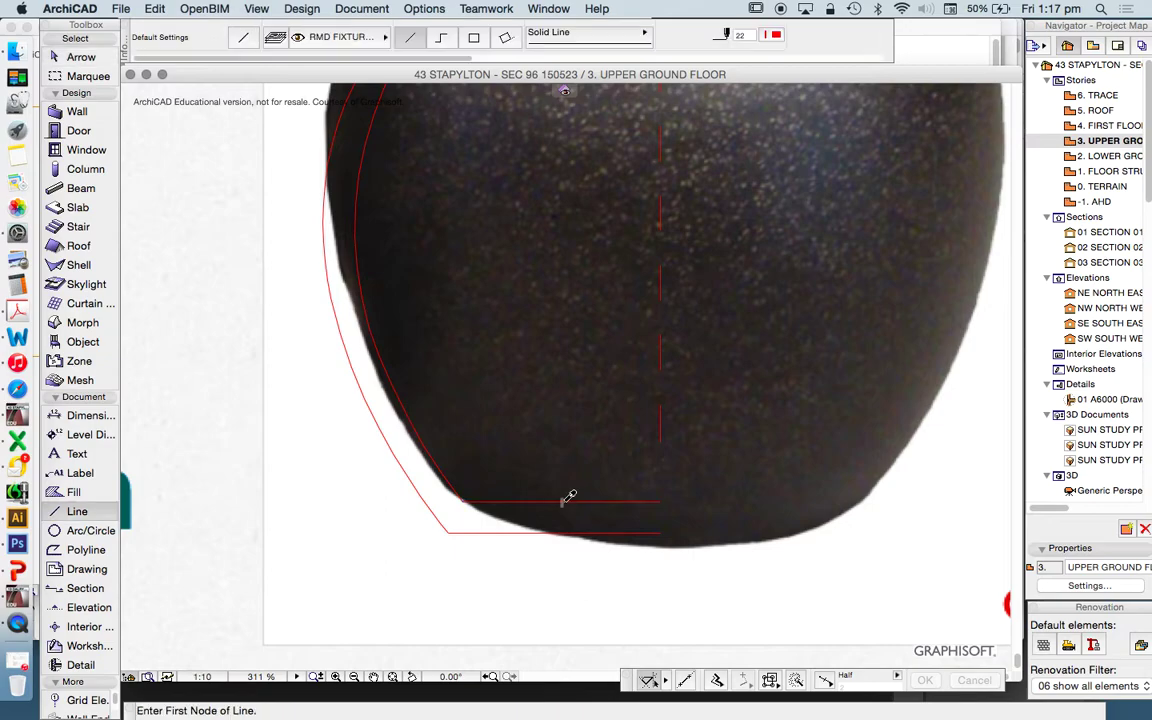
{"action": "left_click", "coordinate": [660, 500]}
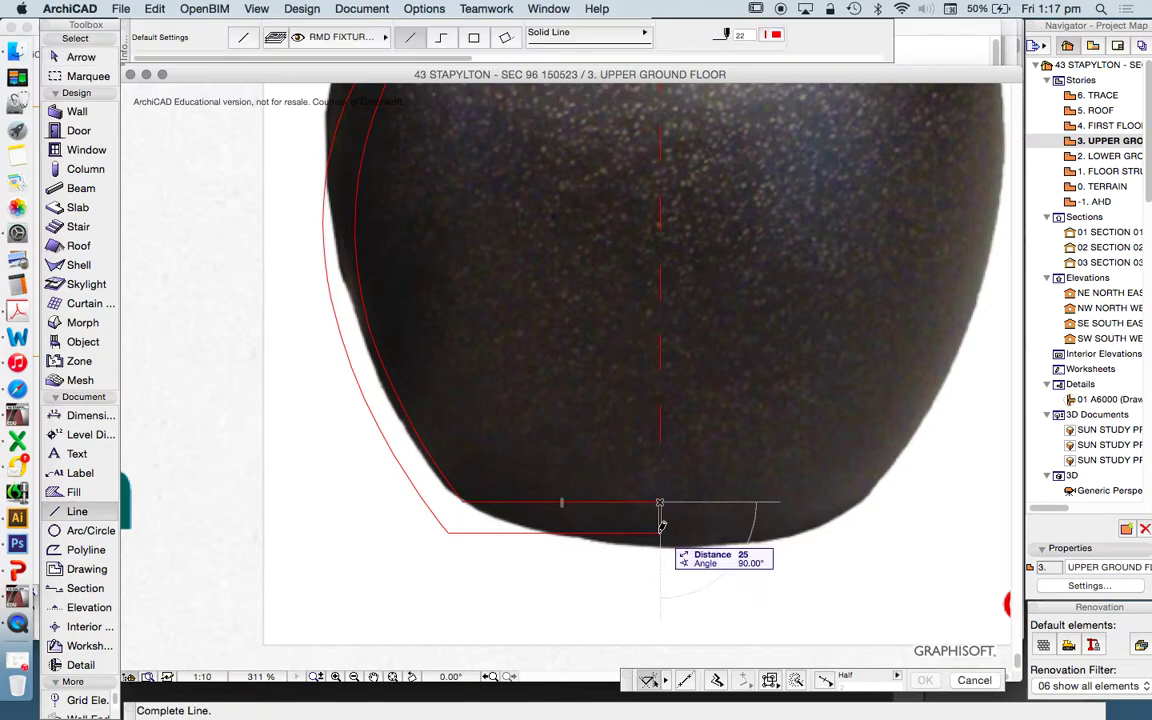
{"action": "left_click", "coordinate": [660, 532]}
{"action": "scroll", "coordinate": [652, 530], "scroll_direction": "down", "scroll_amount": 4}
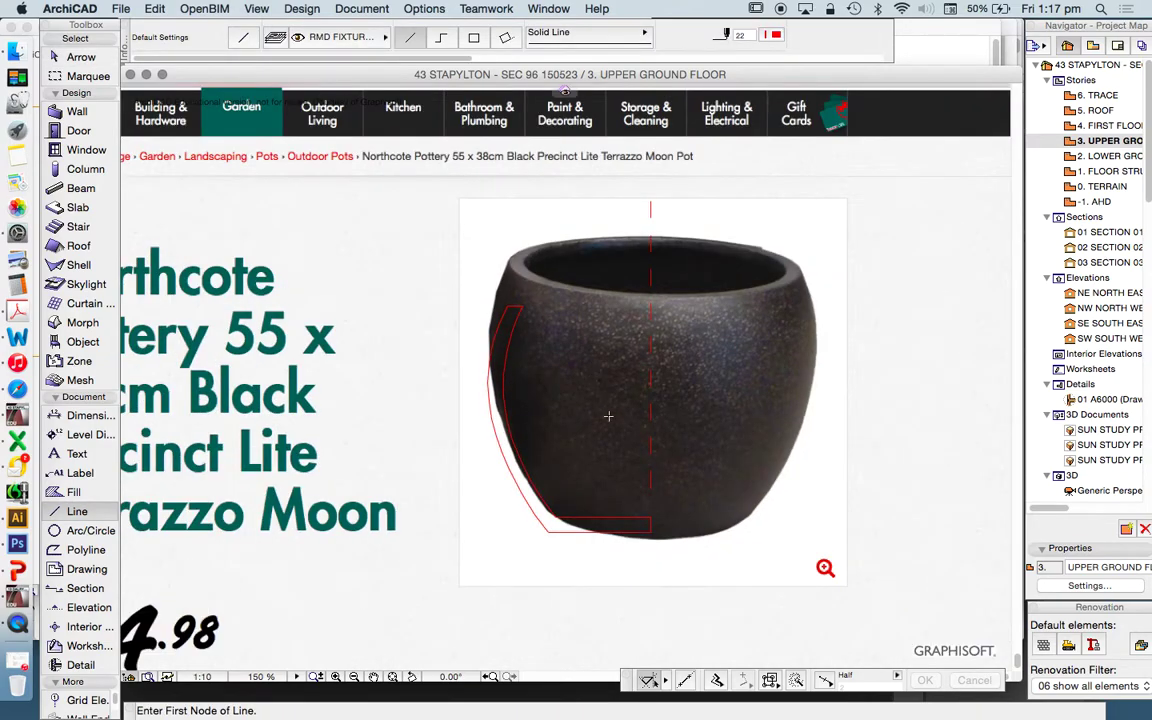
- Fill the closed half-section outline with the A SOLID FILL pattern
{"action": "scroll", "coordinate": [560, 400], "scroll_direction": "up", "scroll_amount": 2}
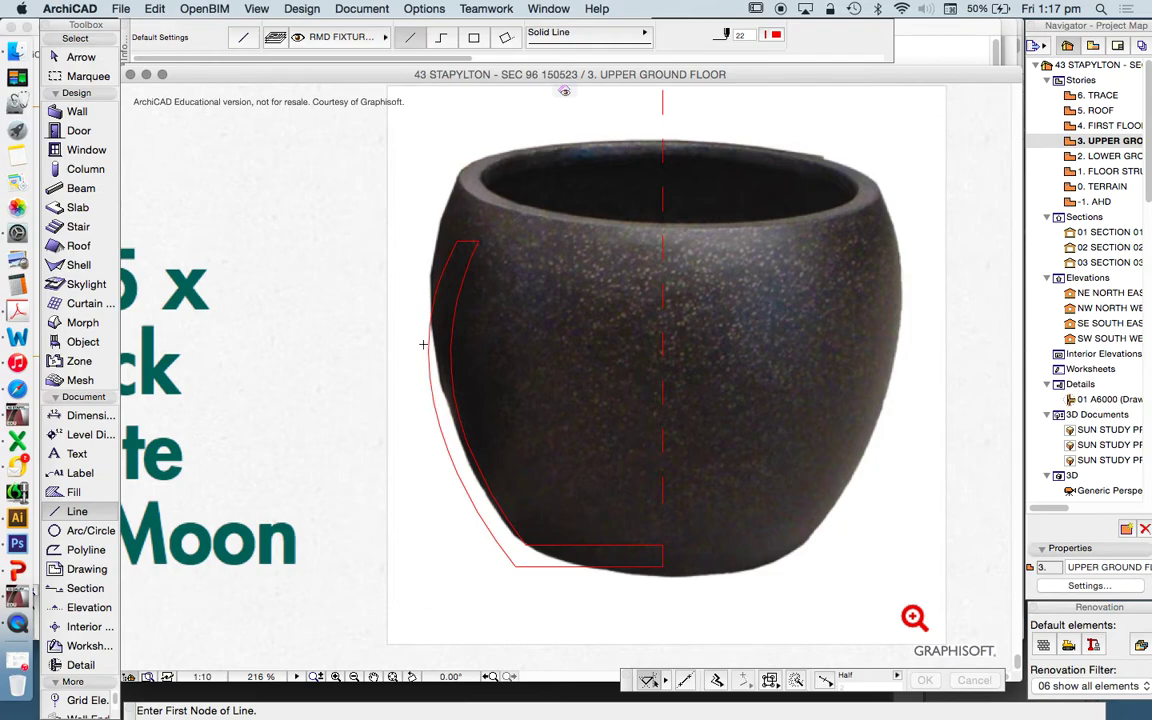
{"action": "left_click", "coordinate": [86, 489]}
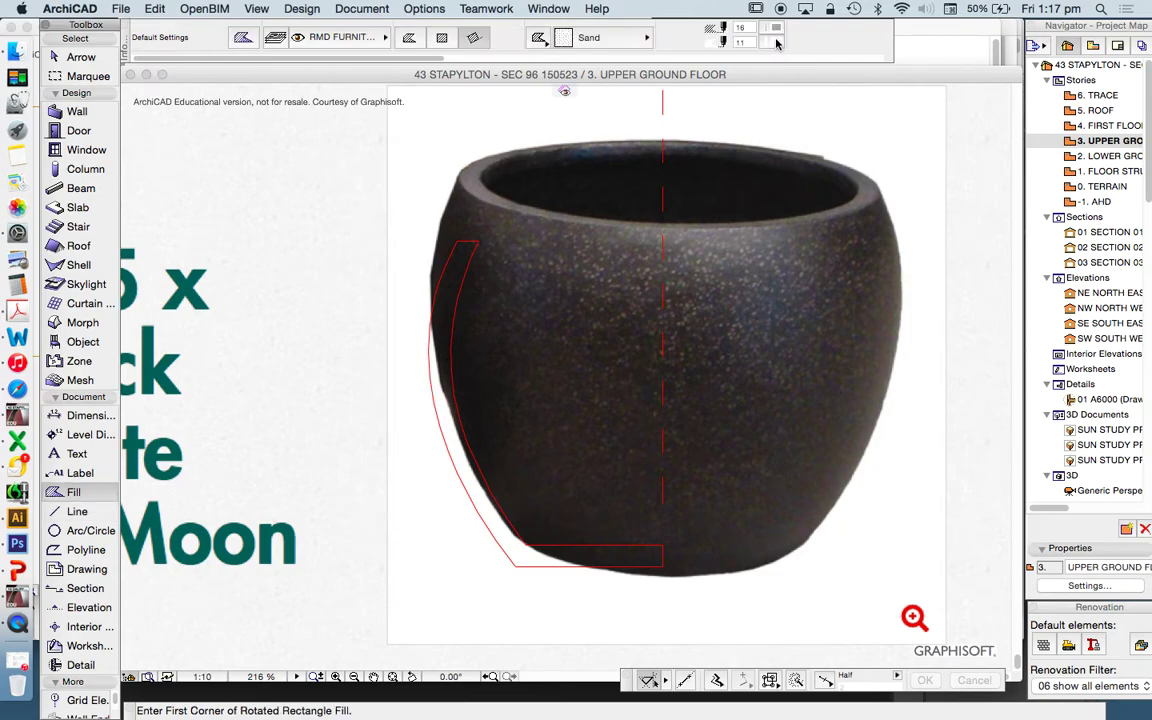
{"action": "left_click", "coordinate": [588, 37]}
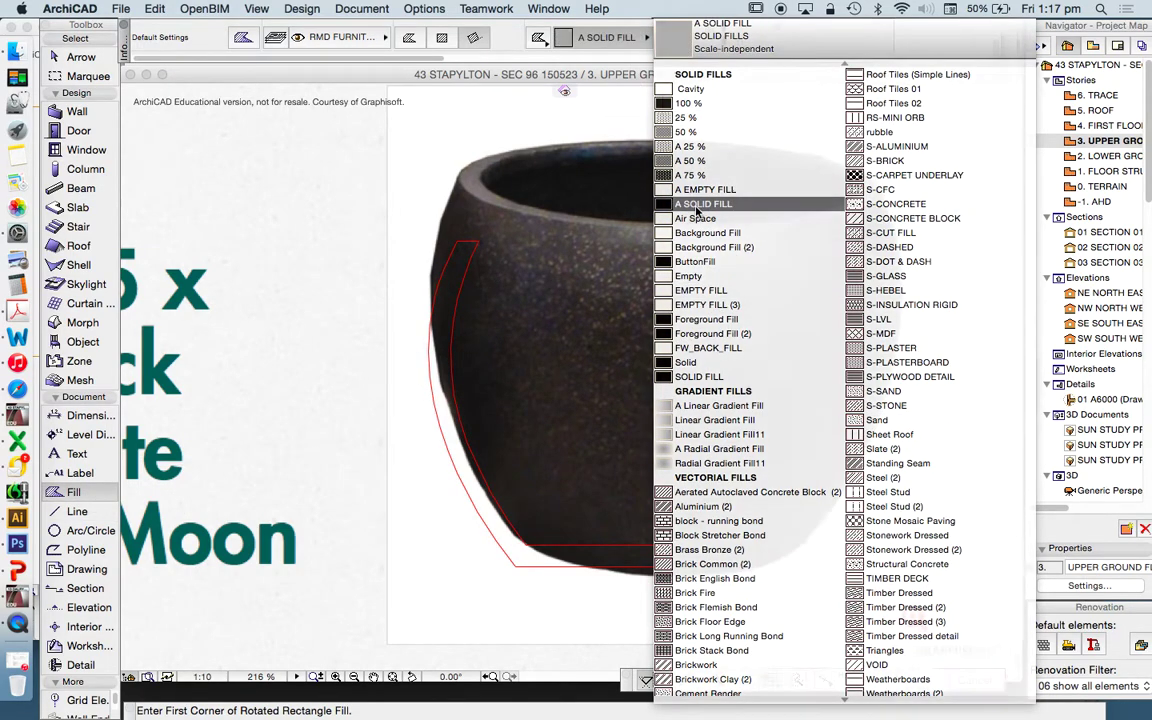
{"action": "left_click", "coordinate": [700, 204]}
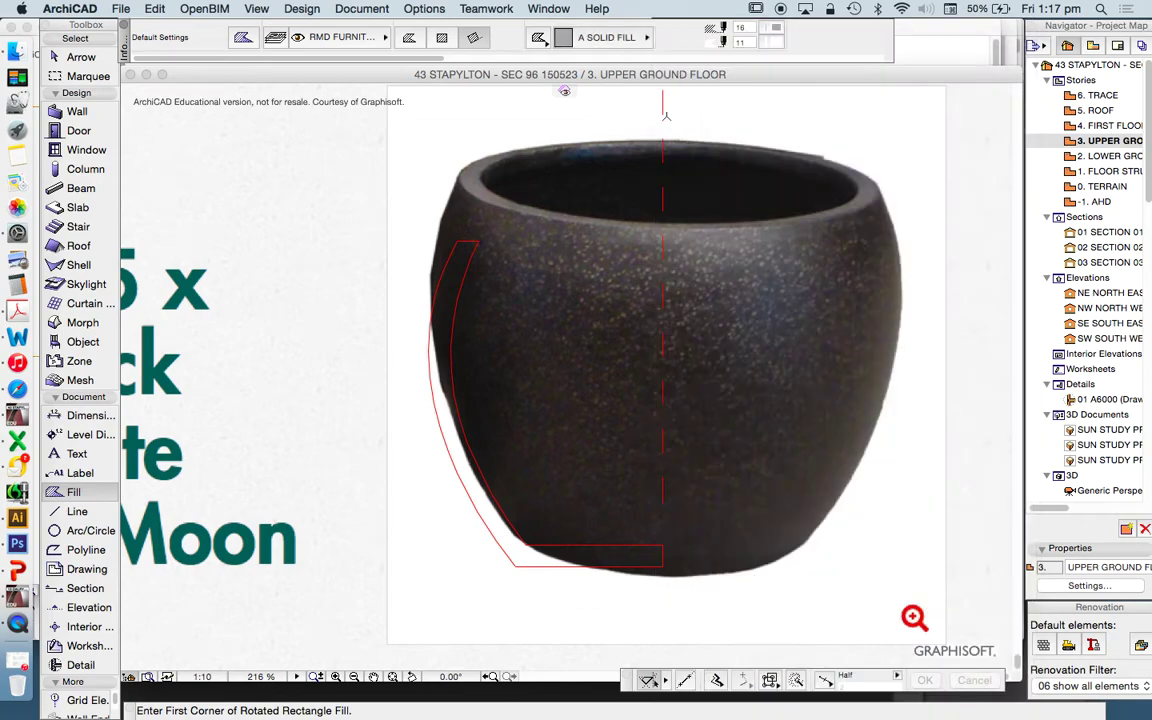
{"action": "left_click", "coordinate": [466, 274]}
{"action": "key", "text": "Escape"}
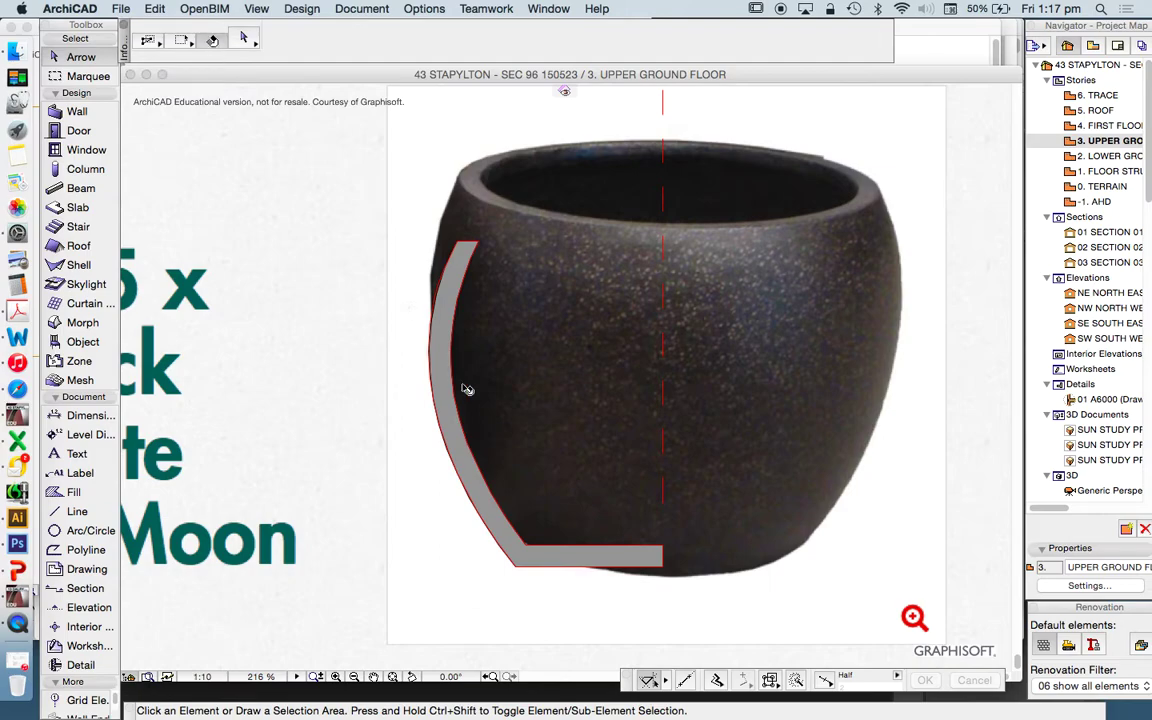
- Mirror a copy of the filled half section about the dashed centre axis
{"action": "left_click", "coordinate": [435, 355]}
{"action": "scroll", "coordinate": [435, 355], "scroll_direction": "down", "scroll_amount": 3}
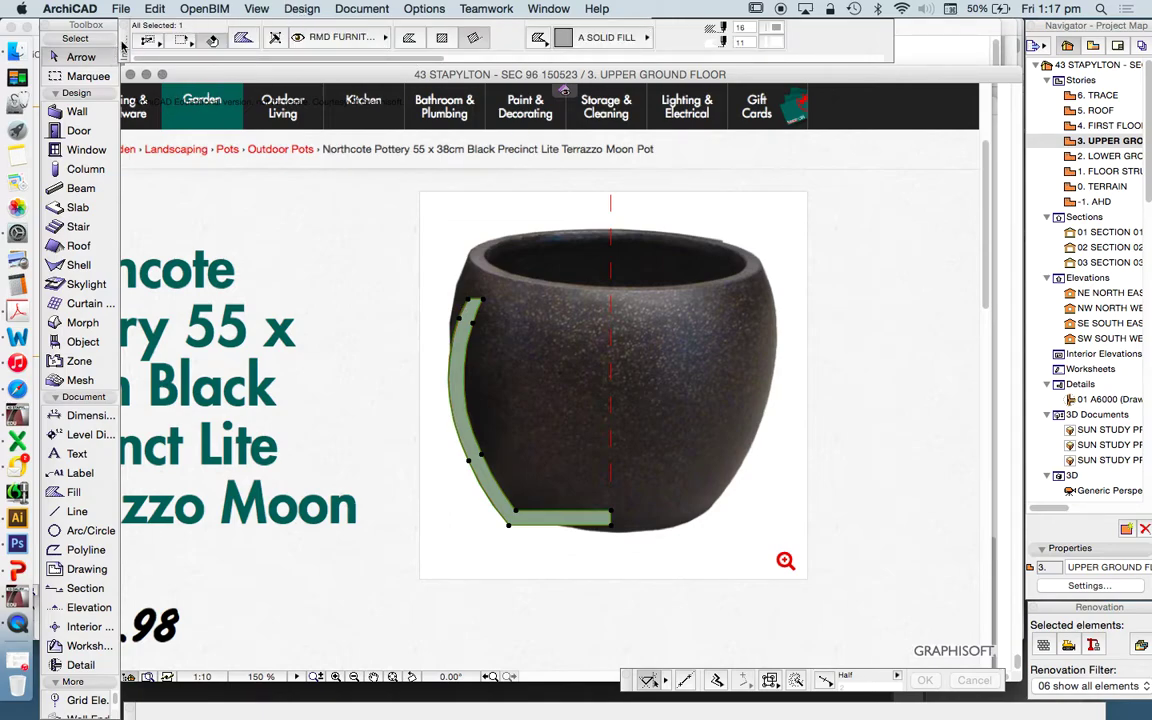
{"action": "mouse_move", "coordinate": [122, 45]}
{"action": "left_mouse_down"}
{"action": "mouse_move", "coordinate": [143, 150]}
{"action": "mouse_move", "coordinate": [132, 70]}
{"action": "mouse_move", "coordinate": [117, 64]}
{"action": "left_mouse_up"}
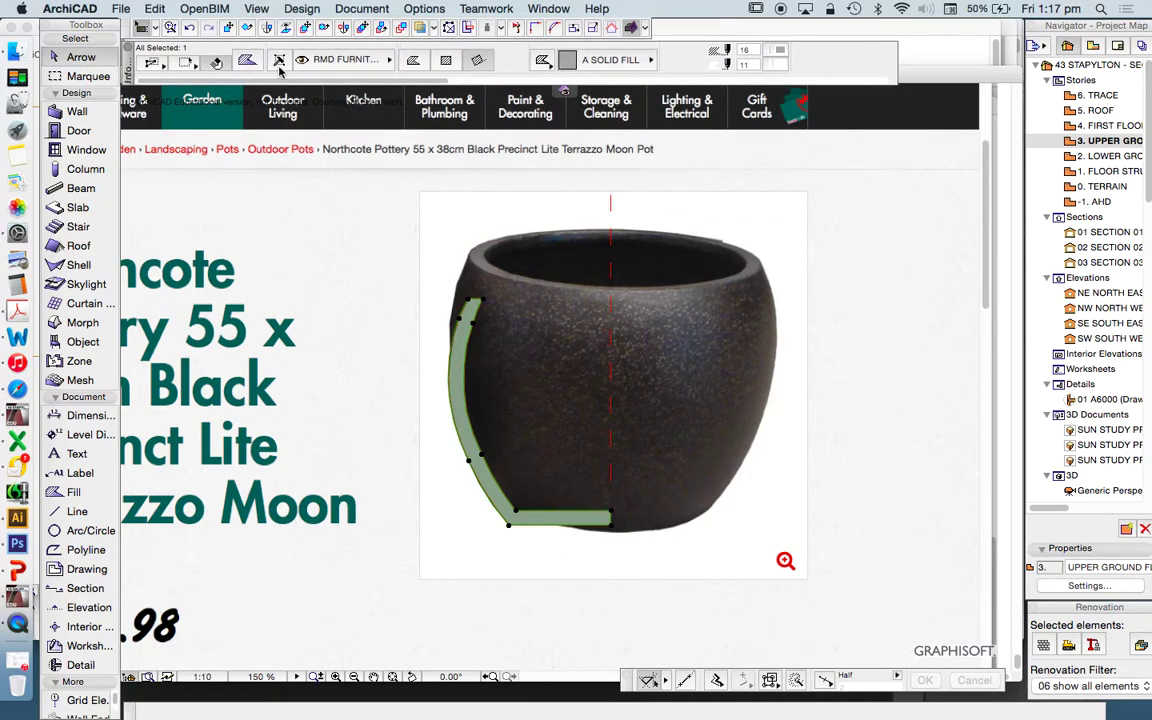
{"action": "left_click", "coordinate": [343, 28]}
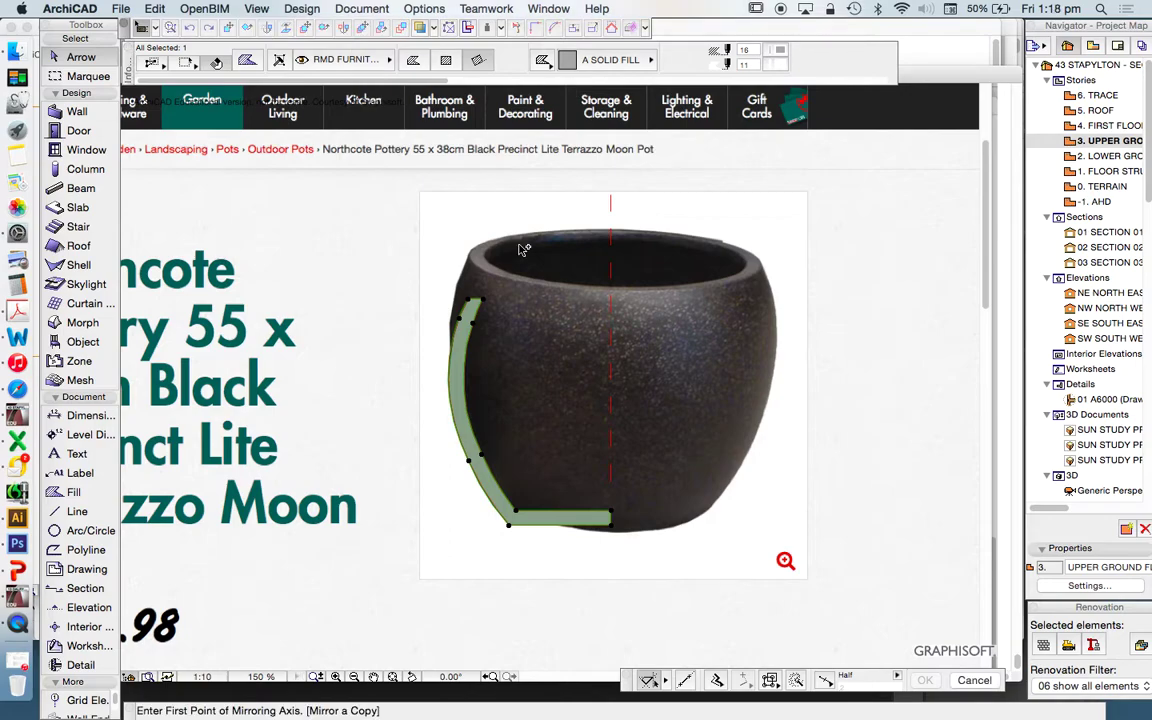
{"action": "left_click", "coordinate": [611, 228]}
{"action": "left_click", "coordinate": [611, 480]}
{"action": "scroll", "coordinate": [605, 650], "scroll_direction": "down", "scroll_amount": 5}
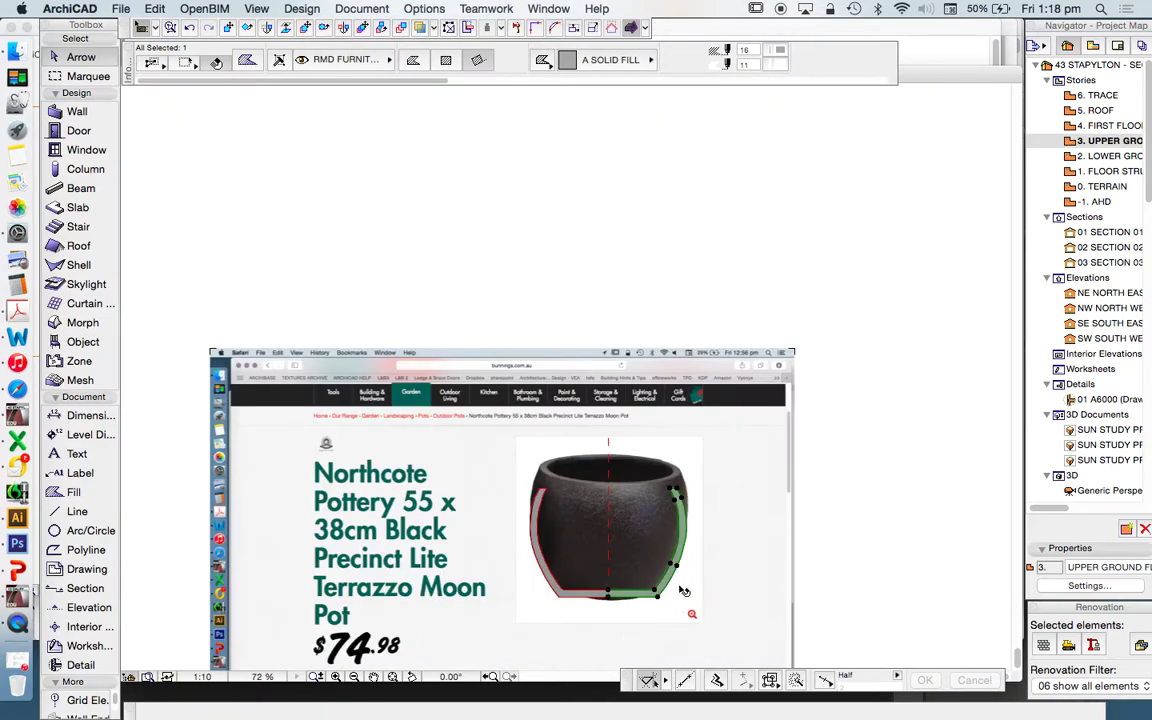
{"action": "key", "text": "Escape"}
{"action": "scroll", "coordinate": [666, 637], "scroll_direction": "up", "scroll_amount": 3}
{"action": "scroll", "coordinate": [638, 609], "scroll_direction": "up", "scroll_amount": 4}
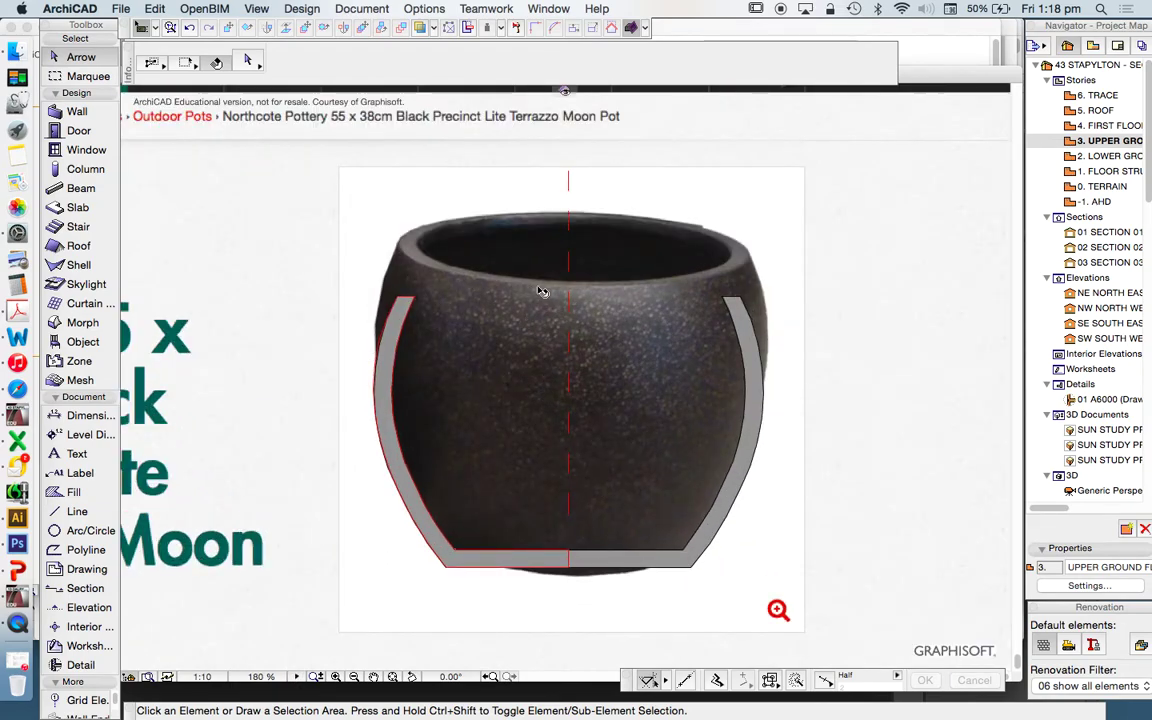
{"action": "scroll", "coordinate": [641, 336], "scroll_direction": "down", "scroll_amount": 3}
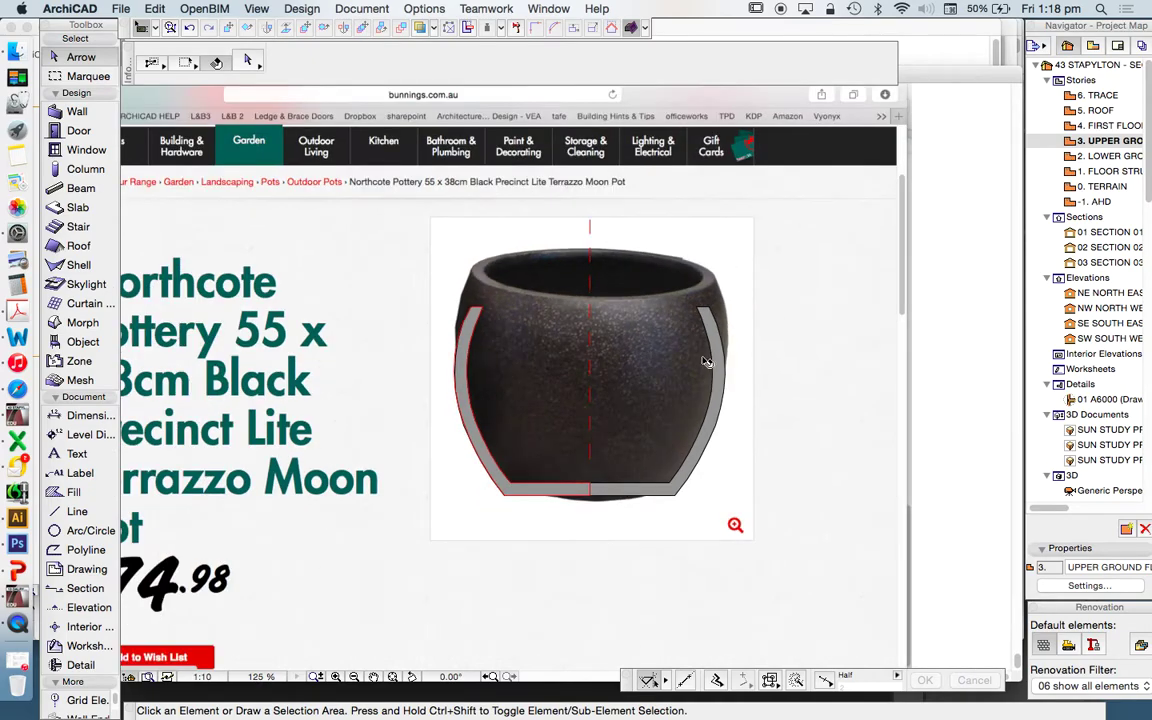
- Undo the mirrored copy of the fill and clear the selection
{"action": "key", "text": "super+z"}
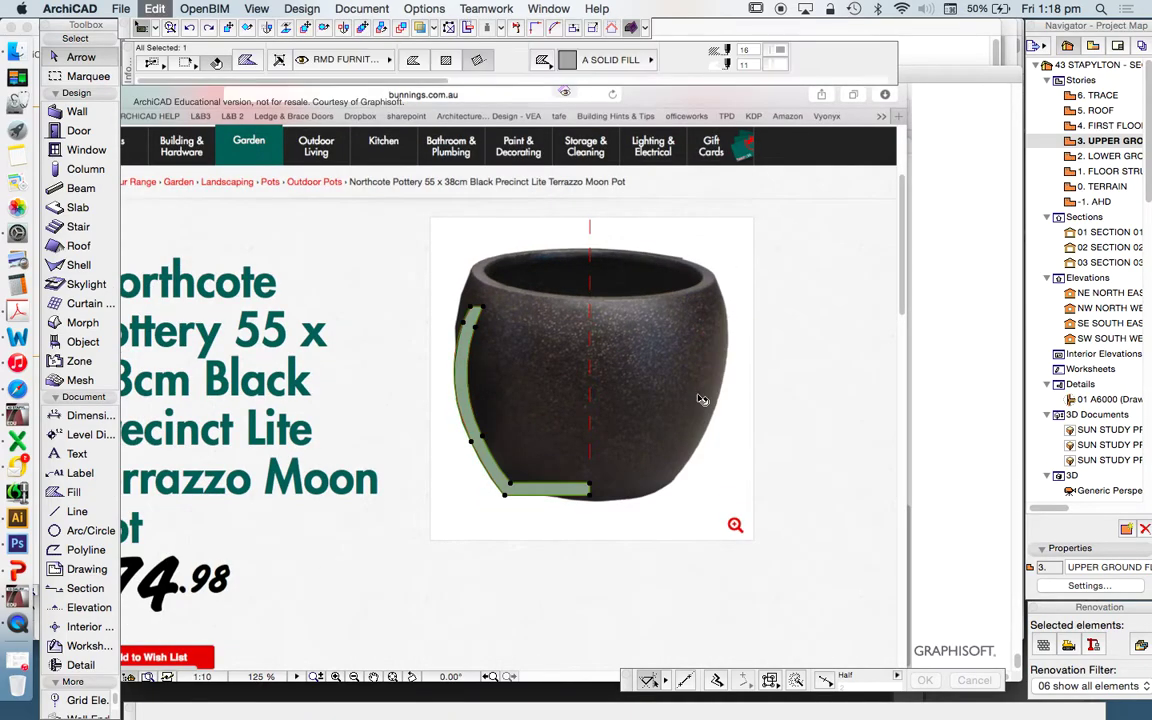
{"action": "left_click", "coordinate": [560, 509]}
{"action": "scroll", "coordinate": [561, 494], "scroll_direction": "up", "scroll_amount": 2}
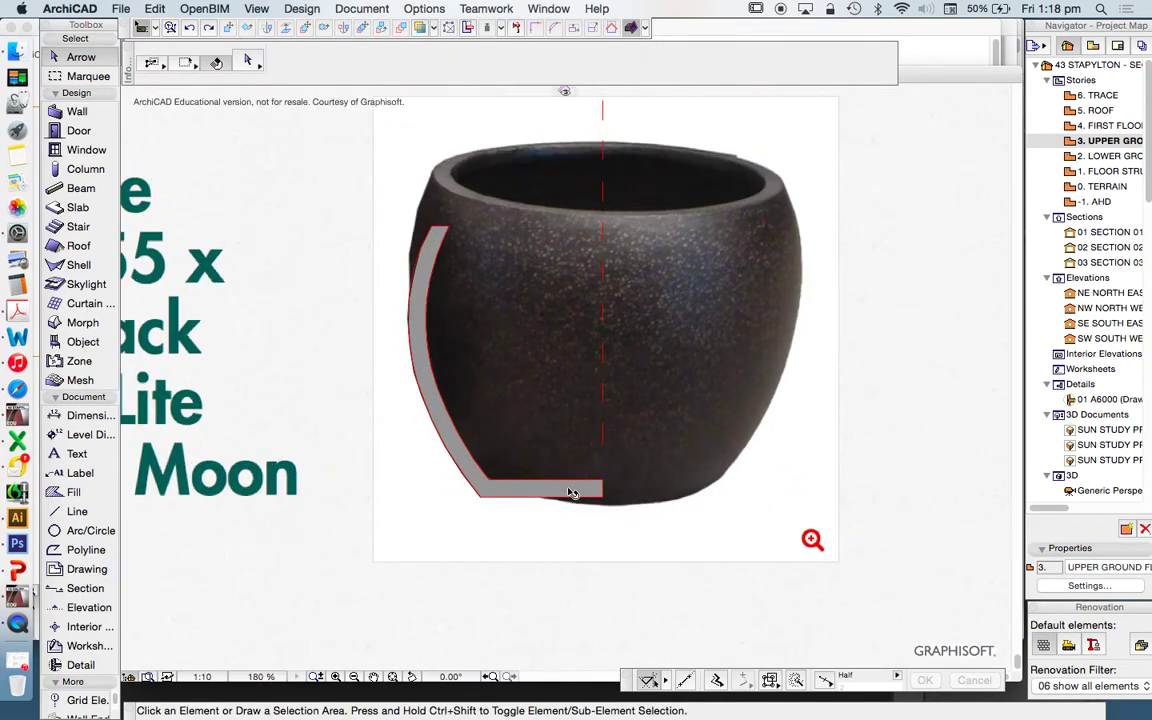
{"action": "left_click", "coordinate": [565, 489]}
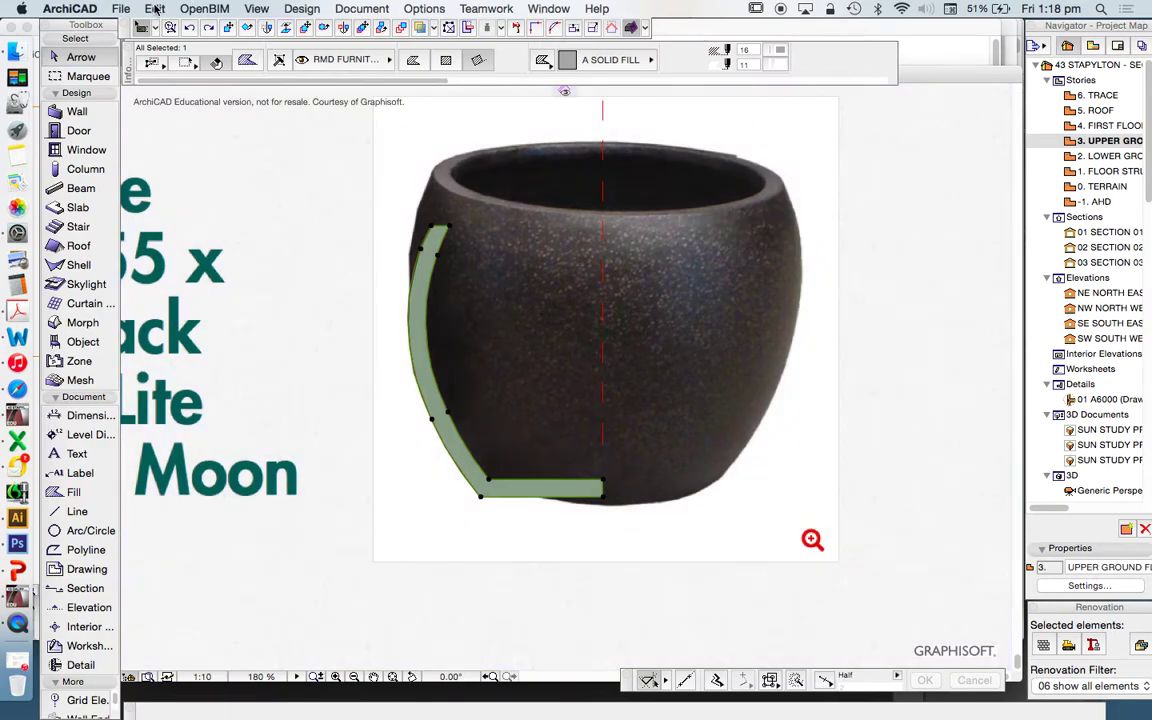
{"action": "left_click", "coordinate": [494, 243]}
{"action": "key", "text": "Escape"}
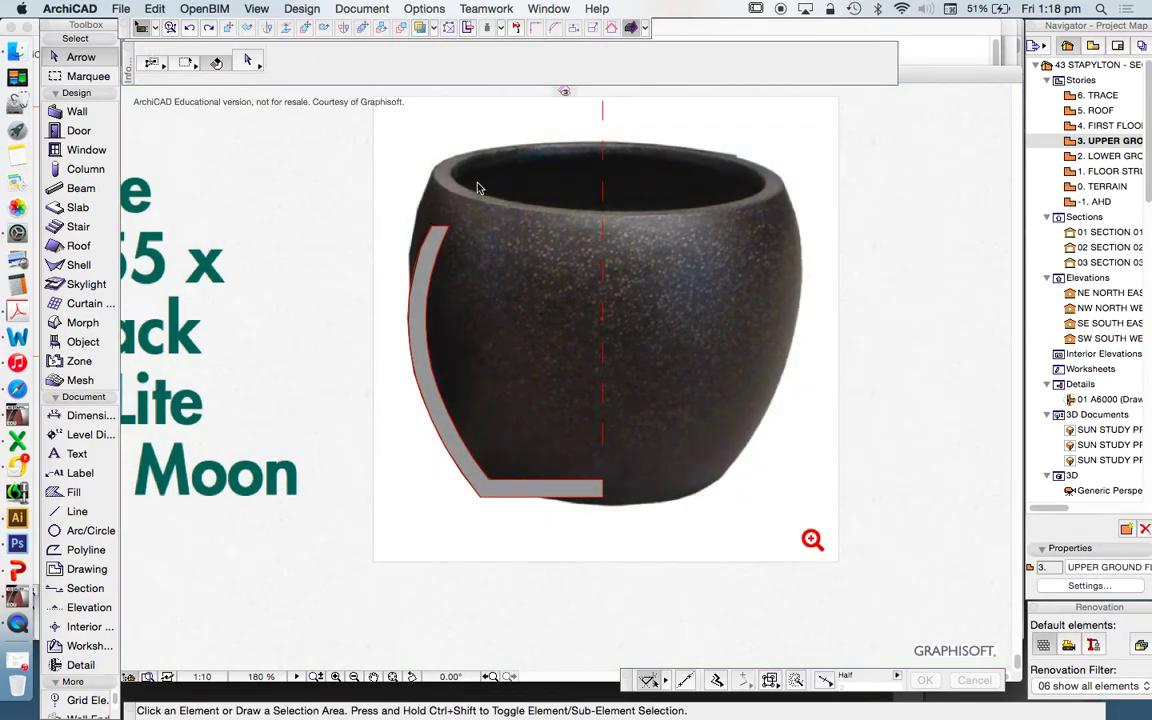
- Open the Profile Manager to start making a profile from the pot's half section
{"action": "scroll", "coordinate": [476, 288], "scroll_direction": "down", "scroll_amount": 4}
{"action": "scroll", "coordinate": [419, 237], "scroll_direction": "down", "scroll_amount": 2}
{"action": "left_click", "coordinate": [424, 8]}
{"action": "mouse_move", "coordinate": [470, 28]}
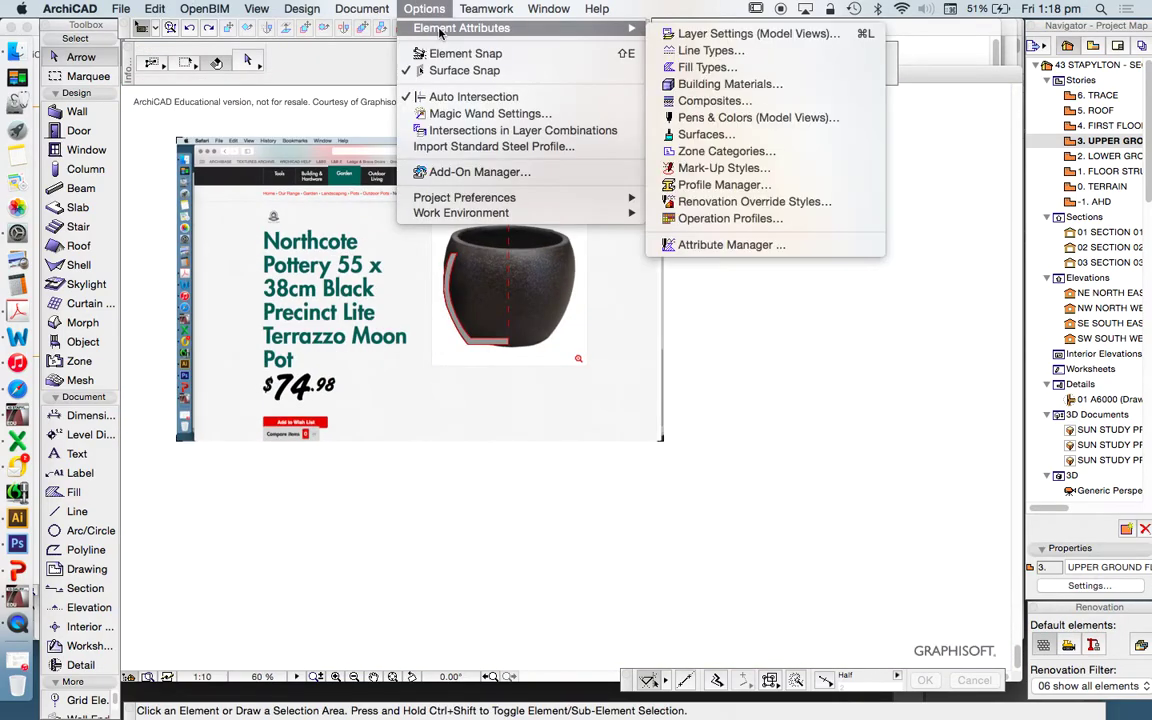
{"action": "left_click", "coordinate": [739, 186]}
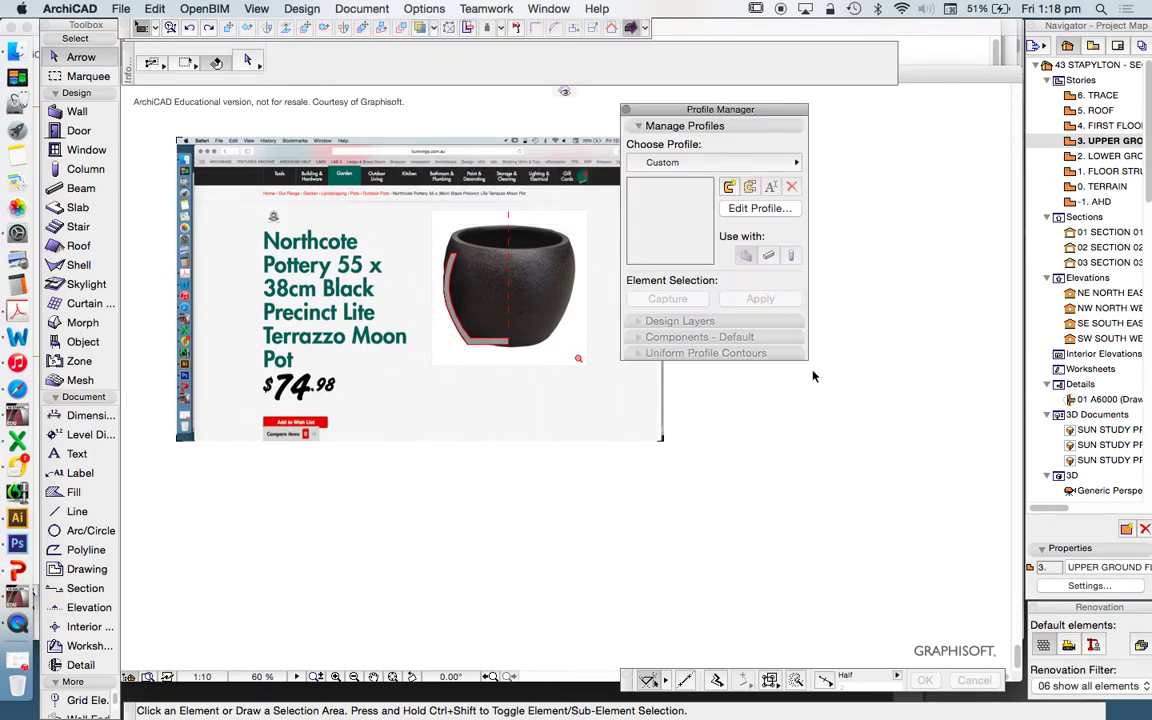
- Open the Custom profile for editing, enlarge its editor window and move the Profile Manager clear of it
{"action": "left_click", "coordinate": [755, 163]}
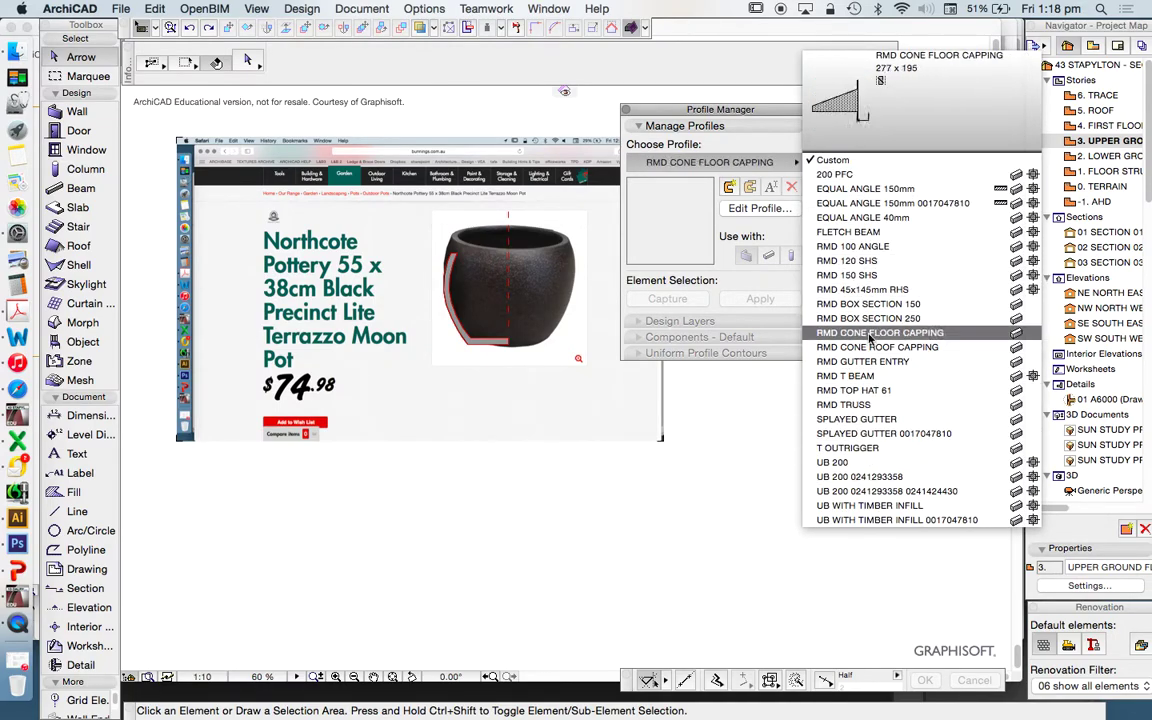
{"action": "left_click", "coordinate": [835, 161]}
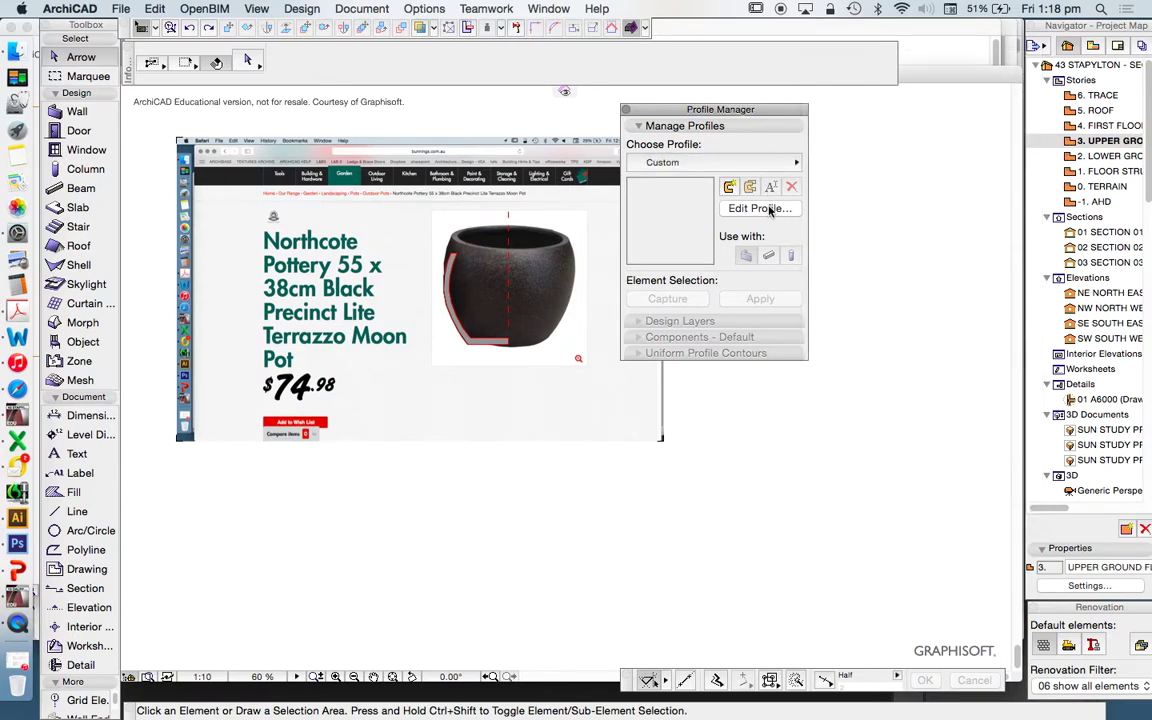
{"action": "left_click", "coordinate": [760, 208]}
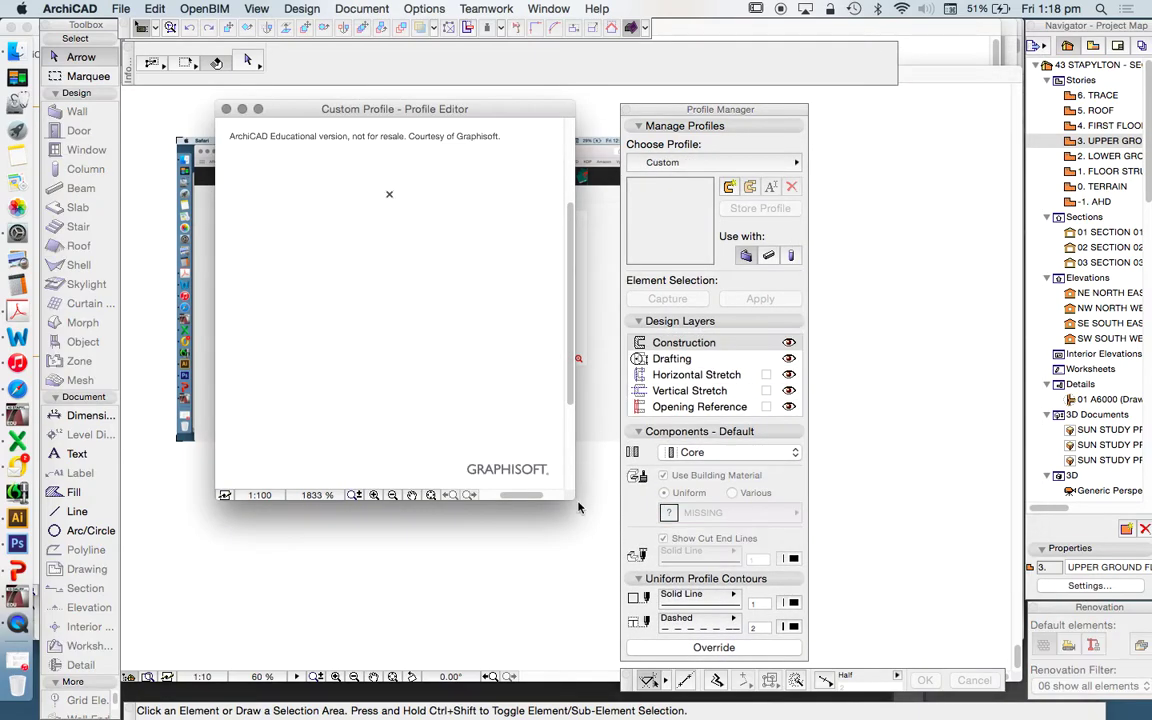
{"action": "left_click_drag", "start_coordinate": [603, 520], "coordinate": [811, 597]}
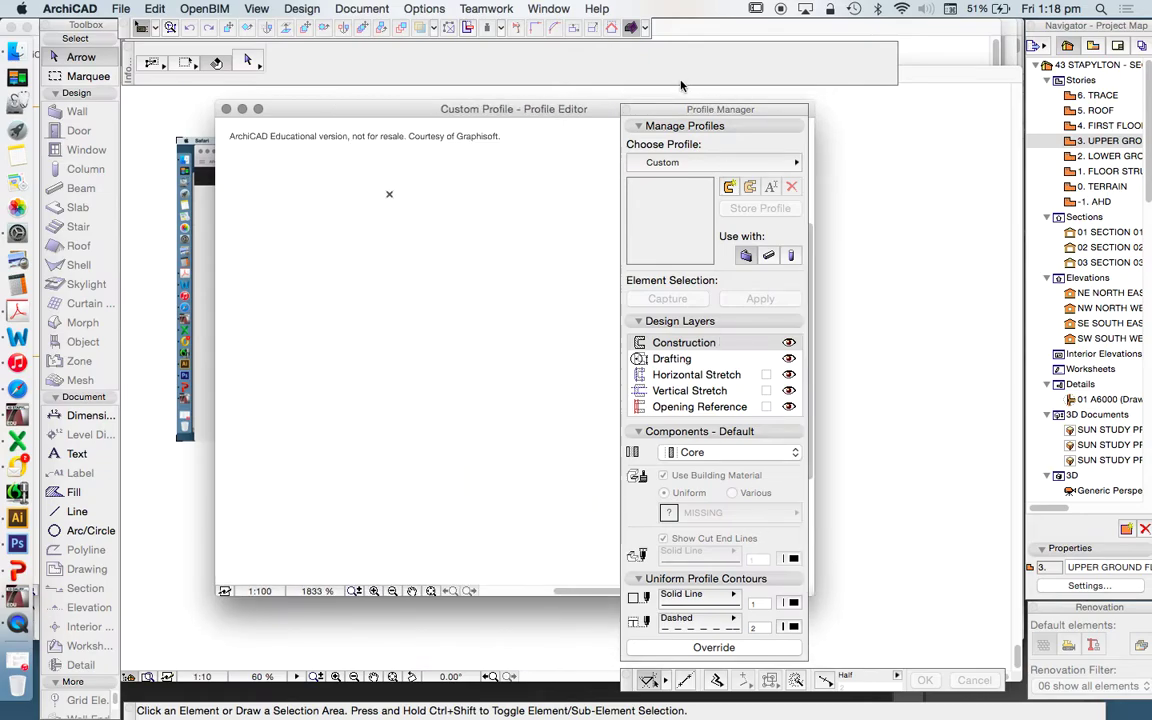
{"action": "left_click_drag", "start_coordinate": [700, 109], "coordinate": [988, 91]}
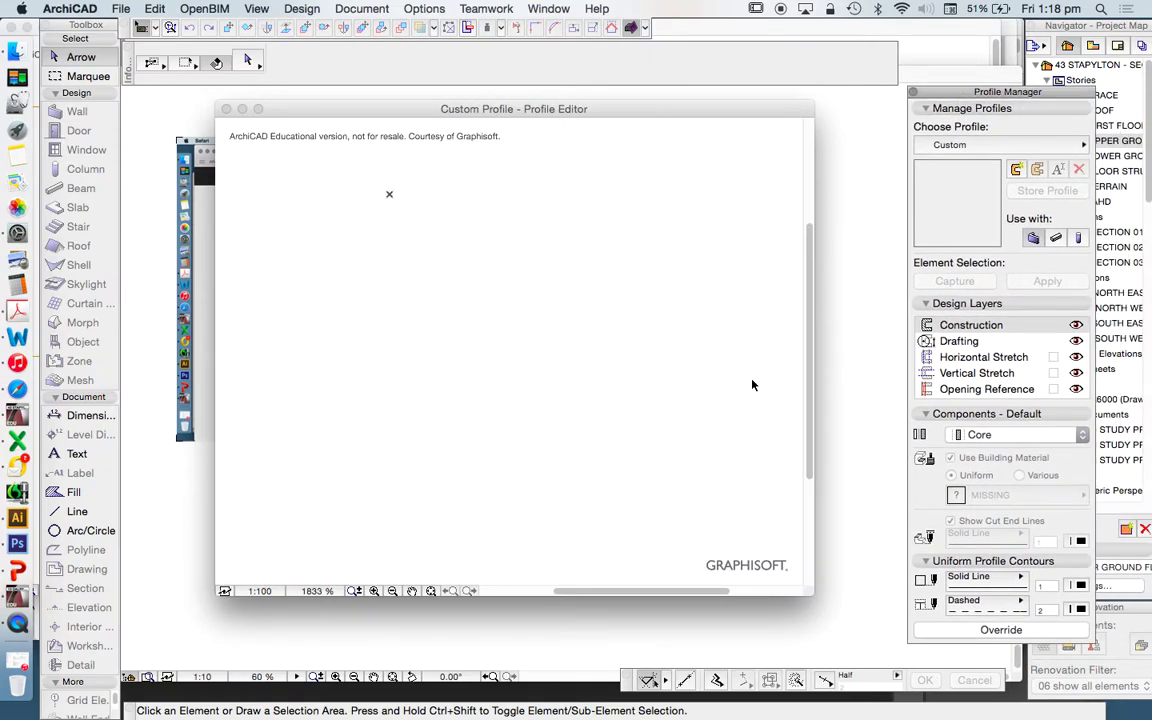
- Paste the copied half-section fill into the Profile Editor at the center of the current view
{"action": "key", "text": "super+v"}
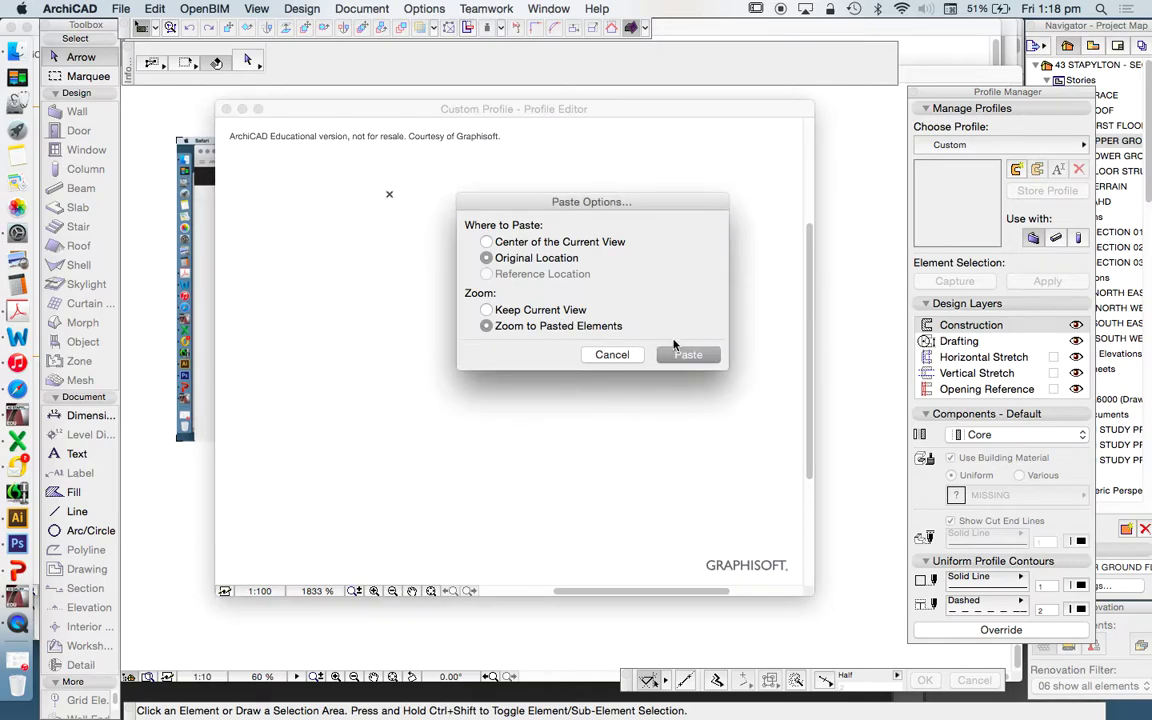
{"action": "left_click", "coordinate": [566, 243]}
{"action": "left_click", "coordinate": [682, 357]}
{"action": "scroll", "coordinate": [612, 420], "scroll_direction": "down", "scroll_amount": 3}
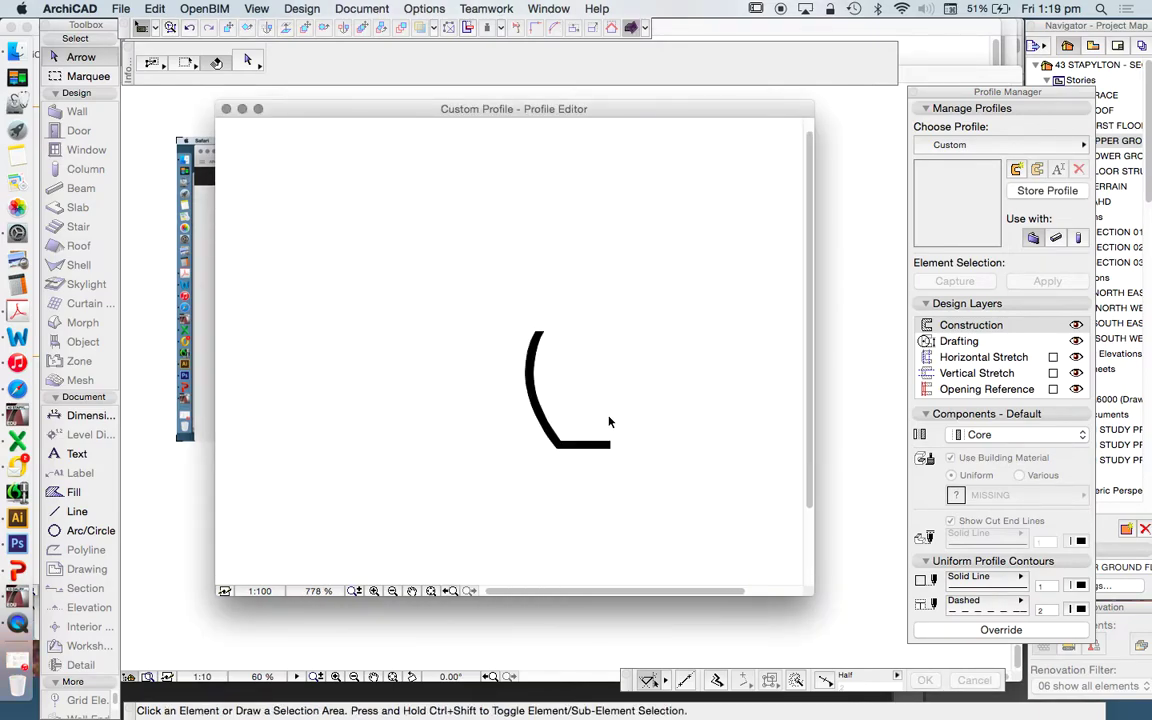
{"action": "scroll", "coordinate": [540, 354], "scroll_direction": "up", "scroll_amount": 2}
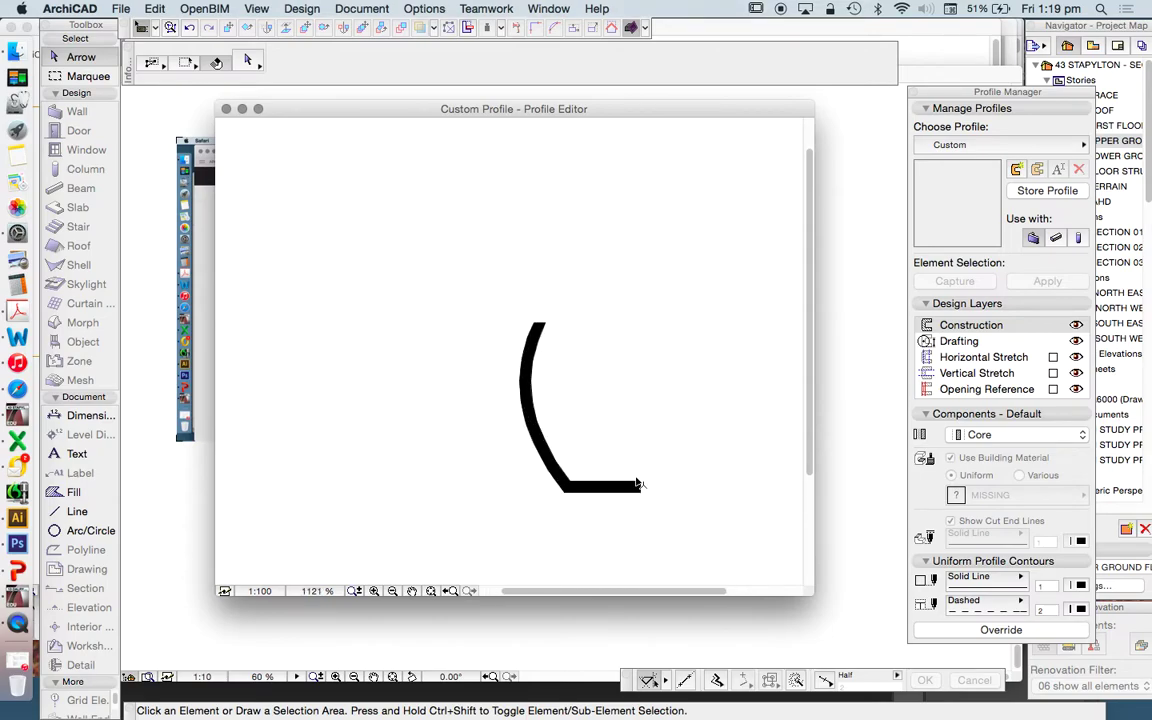
- Move the pasted half section so the lower corner of its base at the centre axis sits on the profile origin
{"action": "left_click_drag", "start_coordinate": [640, 487], "coordinate": [519, 391]}
{"action": "left_click", "coordinate": [519, 394]}
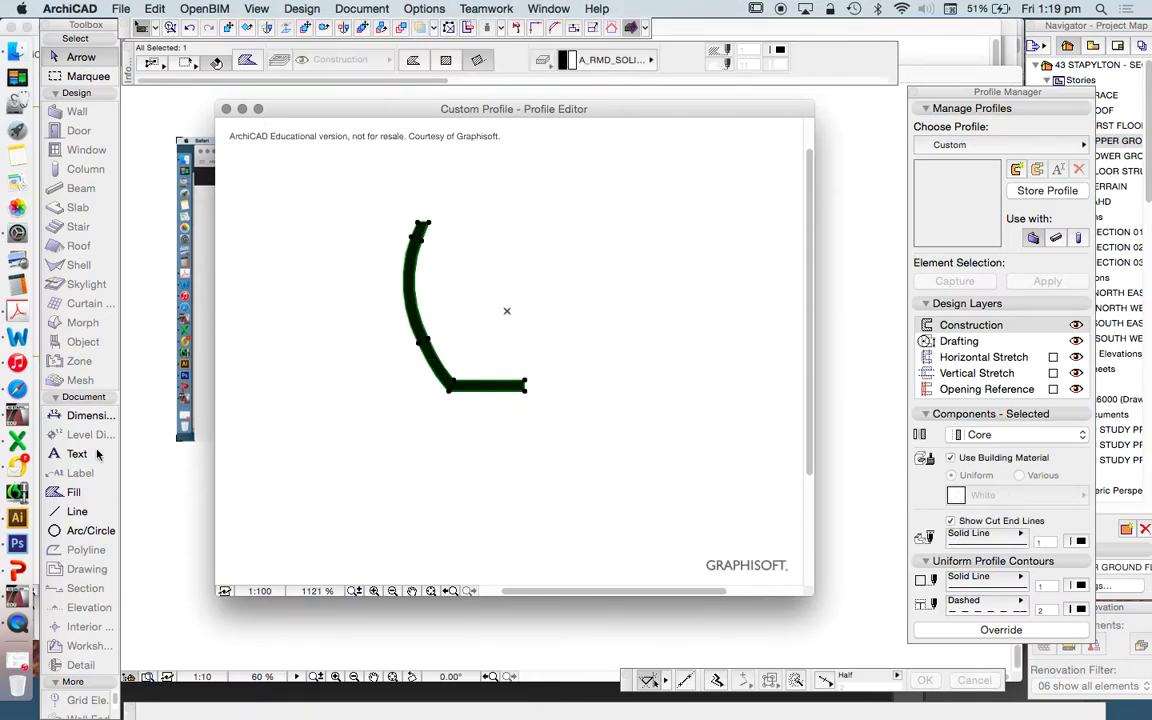
{"action": "left_click", "coordinate": [406, 498]}
{"action": "scroll", "coordinate": [437, 305], "scroll_direction": "up", "scroll_amount": 2}
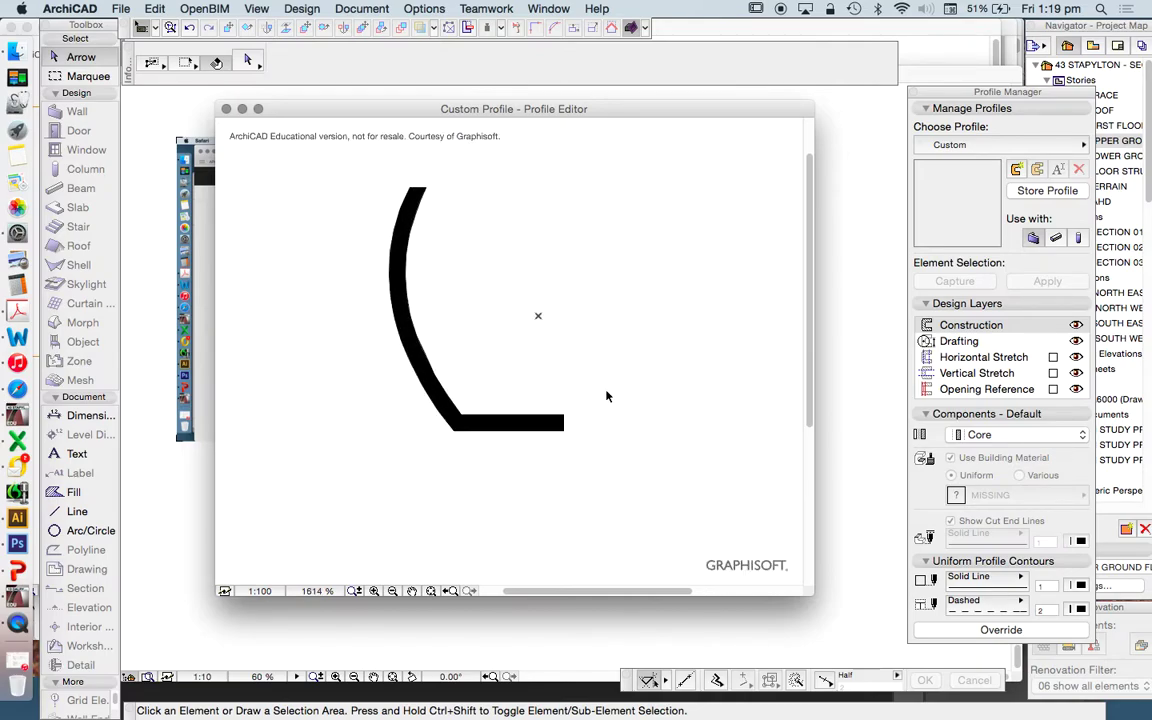
{"action": "left_click", "coordinate": [566, 437]}
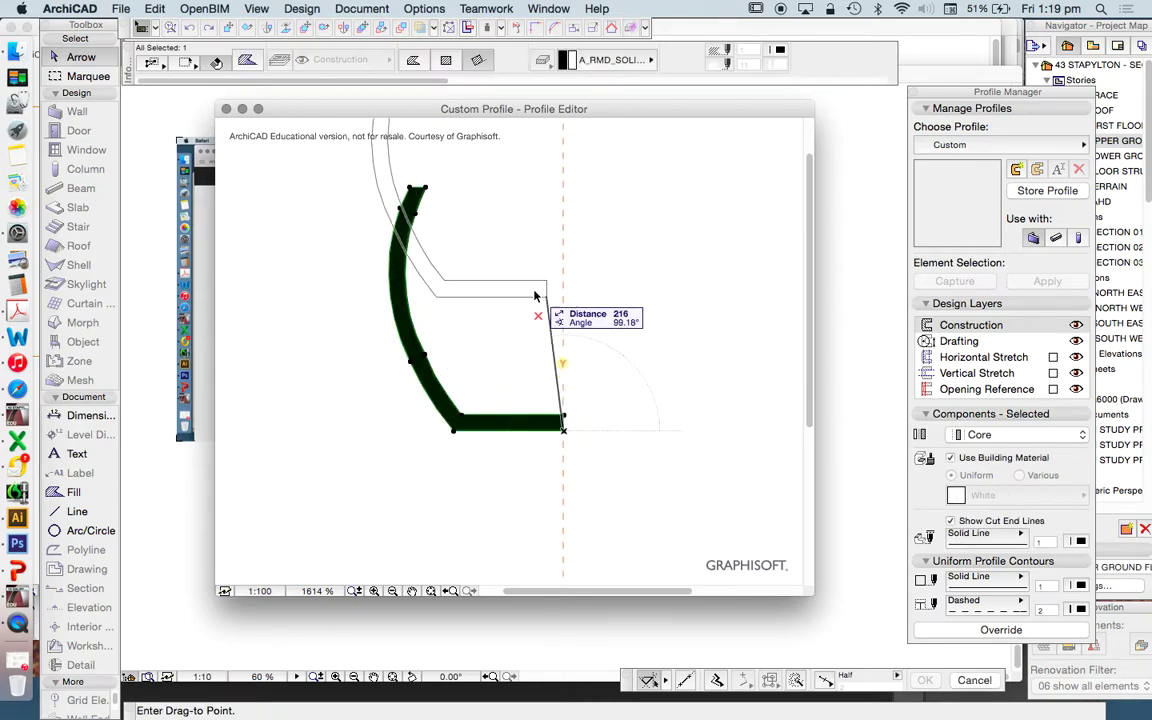
{"action": "scroll", "coordinate": [548, 316], "scroll_direction": "down", "scroll_amount": 1}
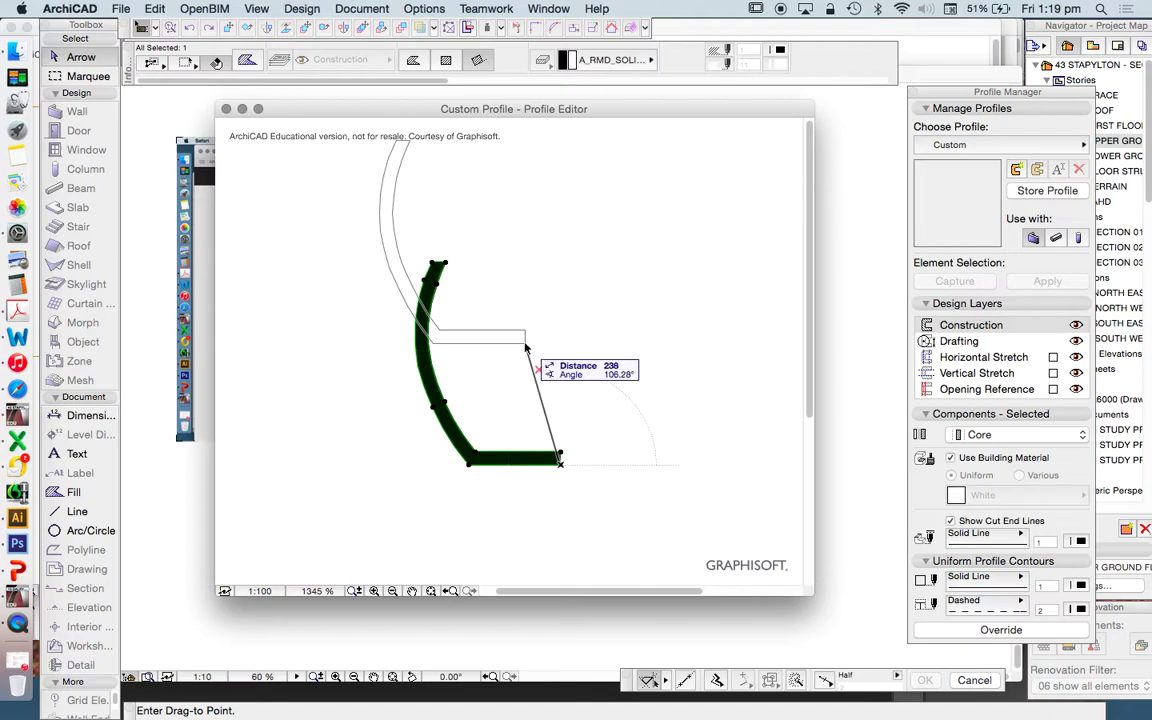
{"action": "left_click", "coordinate": [504, 386]}
{"action": "left_click", "coordinate": [537, 373]}
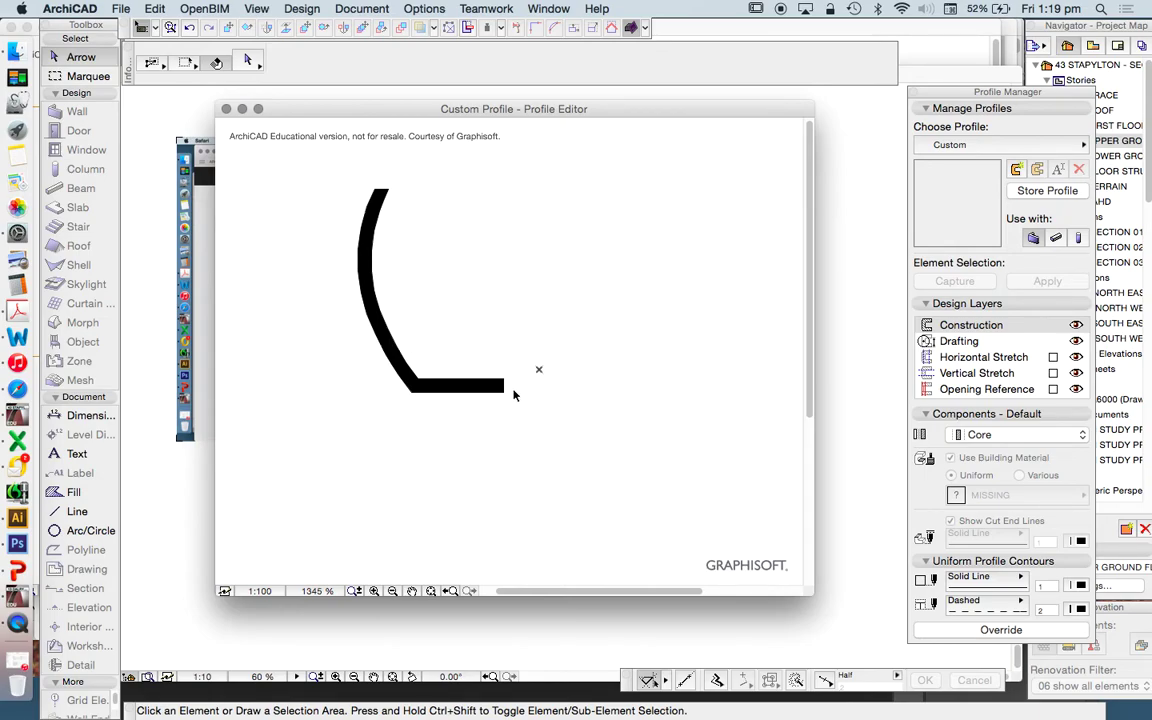
{"action": "left_click_drag", "start_coordinate": [506, 396], "coordinate": [540, 372]}
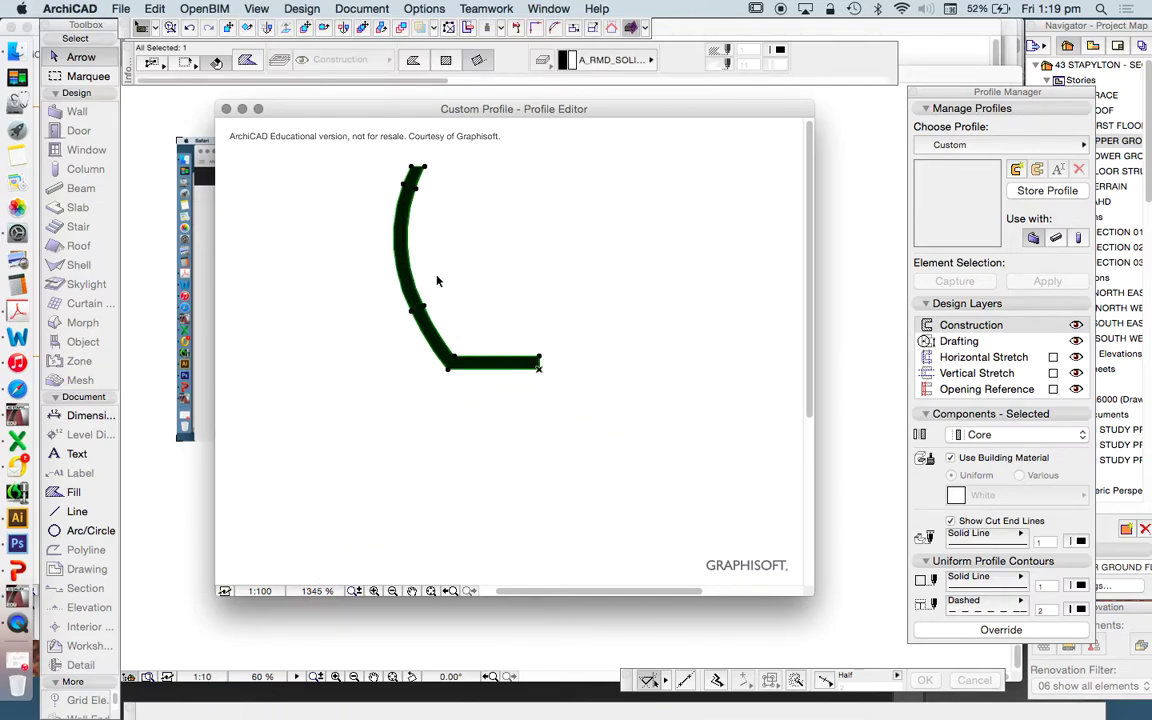
{"action": "scroll", "coordinate": [512, 362], "scroll_direction": "up", "scroll_amount": 3}
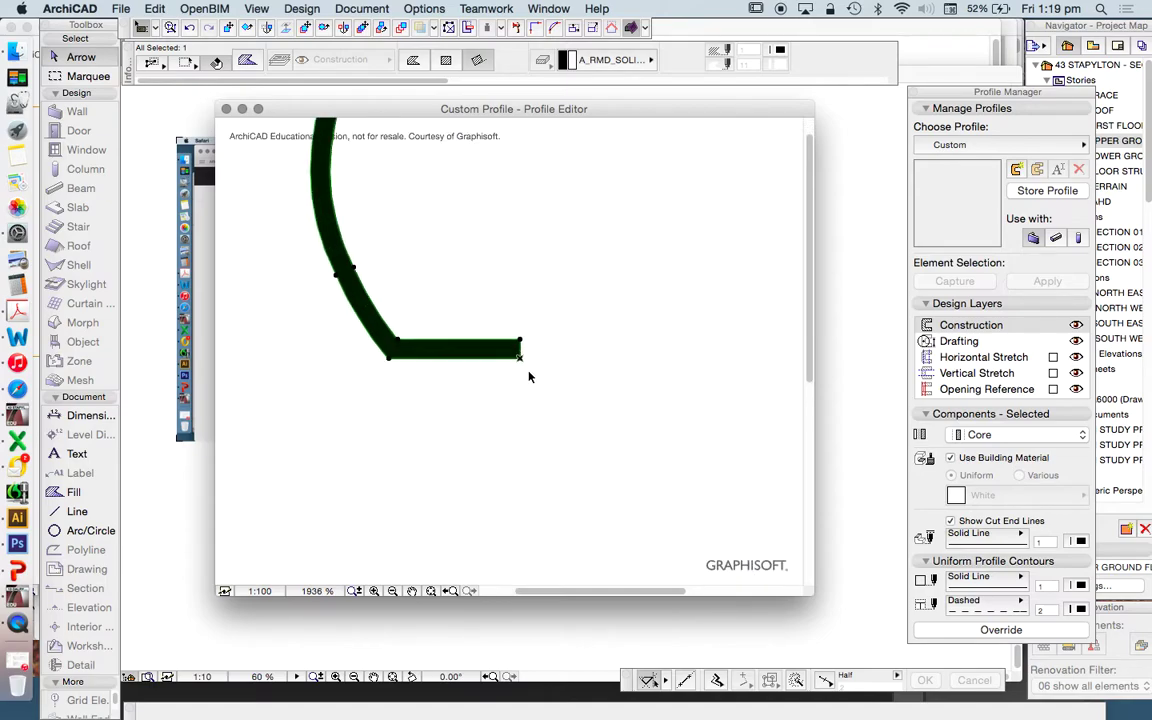
{"action": "left_click", "coordinate": [525, 395]}
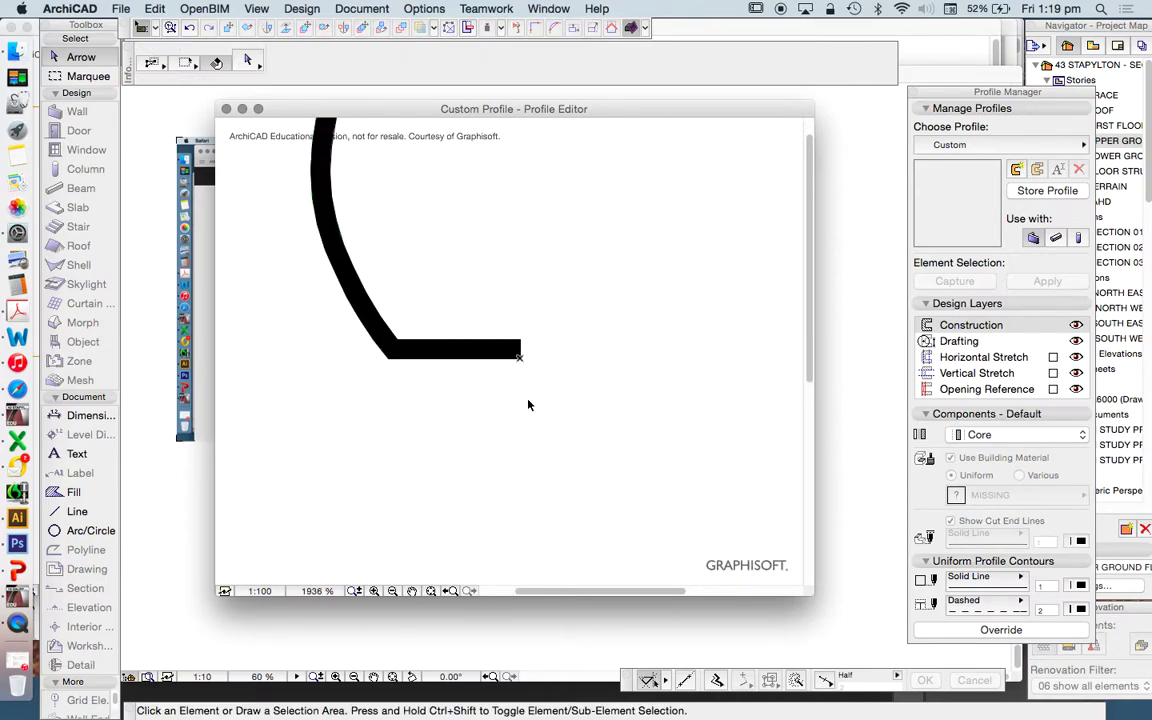
- Make the profile available for beams as well as walls and store it as RAIN CHAIN POT
{"action": "scroll", "coordinate": [527, 404], "scroll_direction": "down", "scroll_amount": 3}
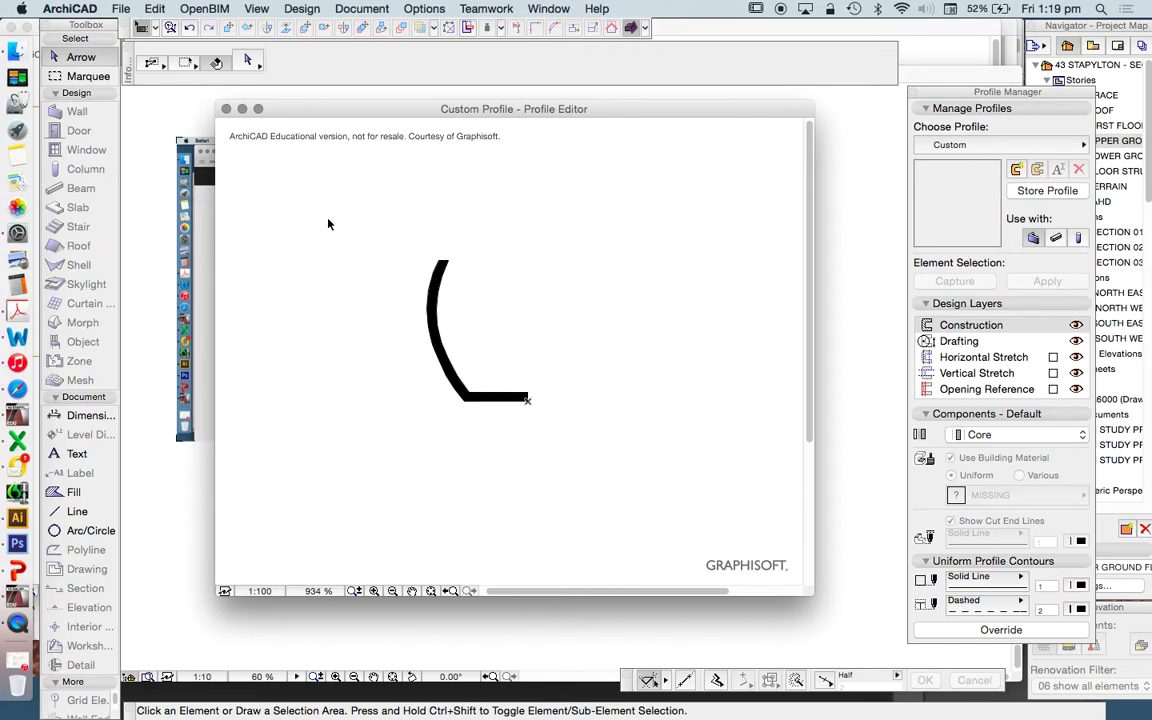
{"action": "scroll", "coordinate": [449, 290], "scroll_direction": "up", "scroll_amount": 4}
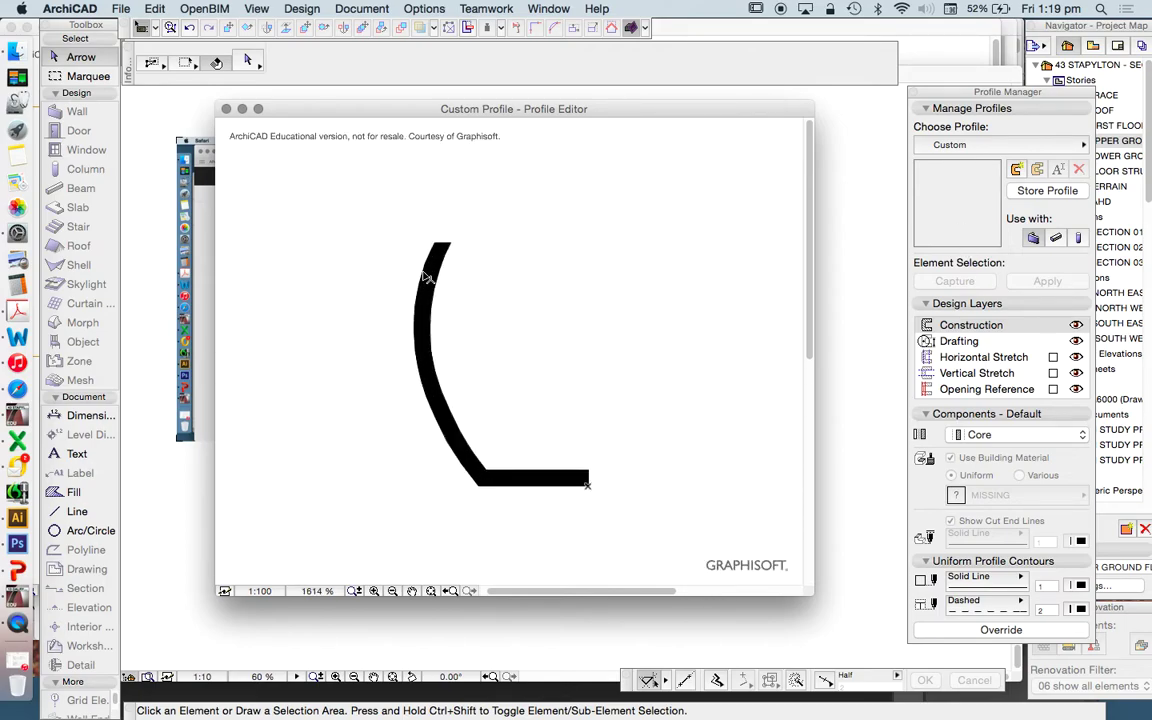
{"action": "scroll", "coordinate": [476, 339], "scroll_direction": "down", "scroll_amount": 4}
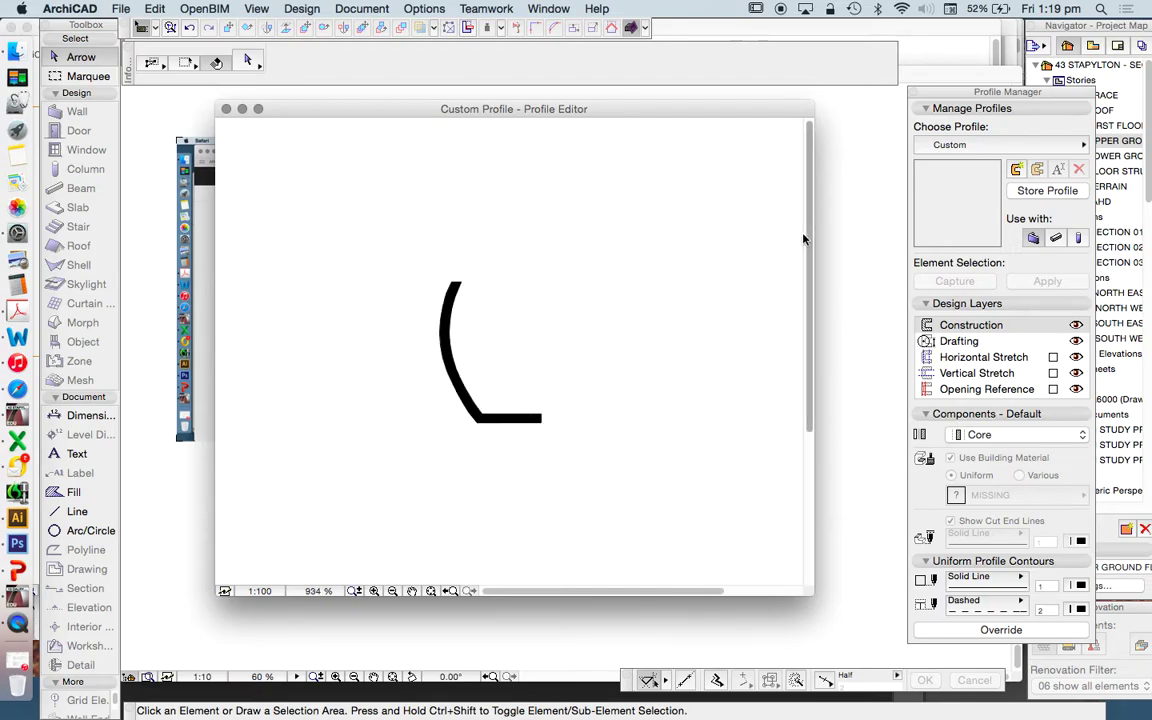
{"action": "left_click", "coordinate": [1057, 240]}
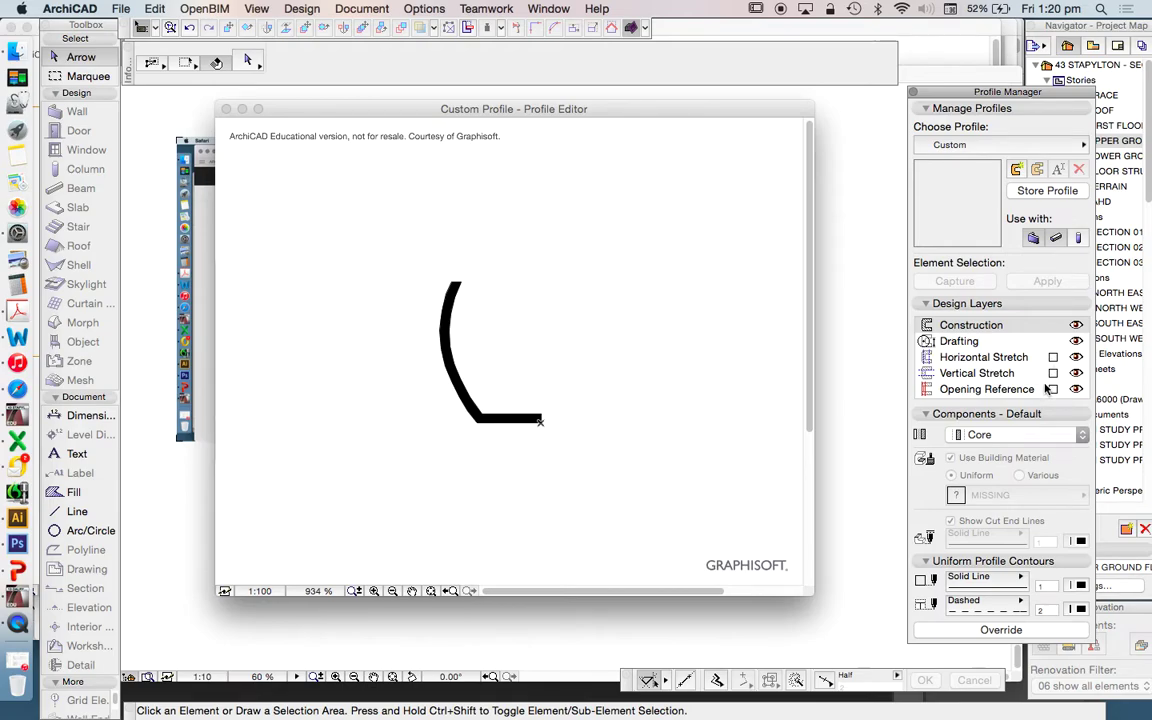
{"action": "left_click", "coordinate": [1048, 192]}
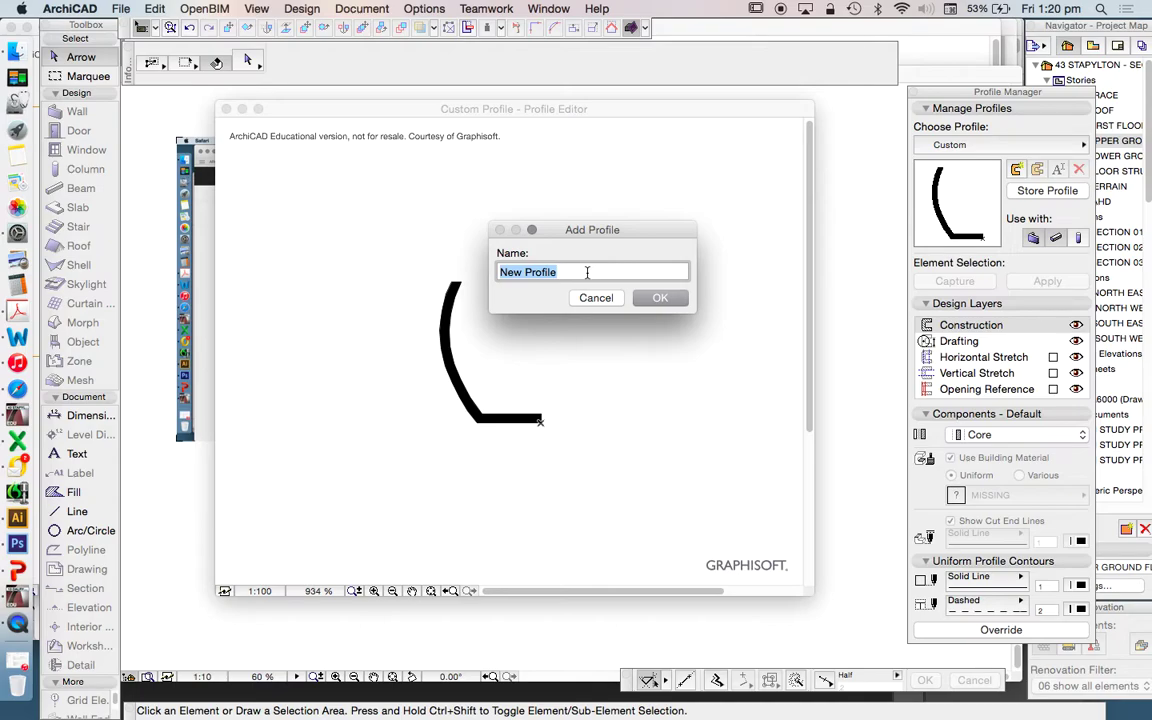
{"action": "type", "text": "RAIN"}
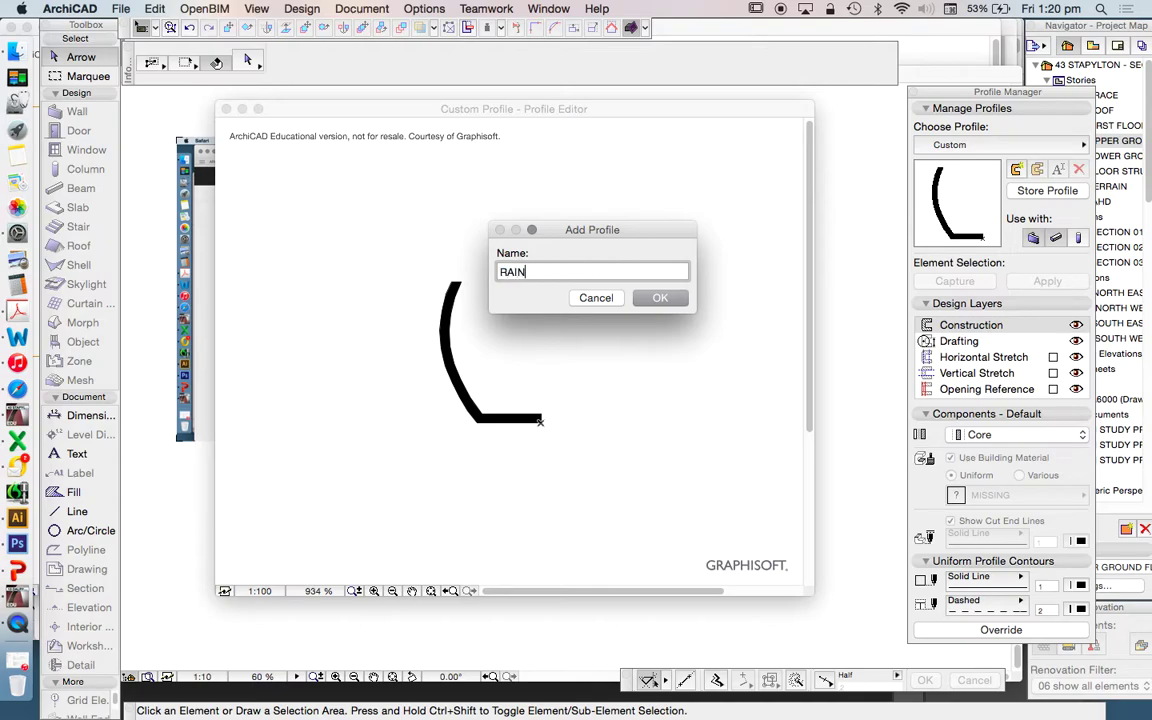
{"action": "type", "text": " CHAIN POT"}
{"action": "key", "text": "Return"}
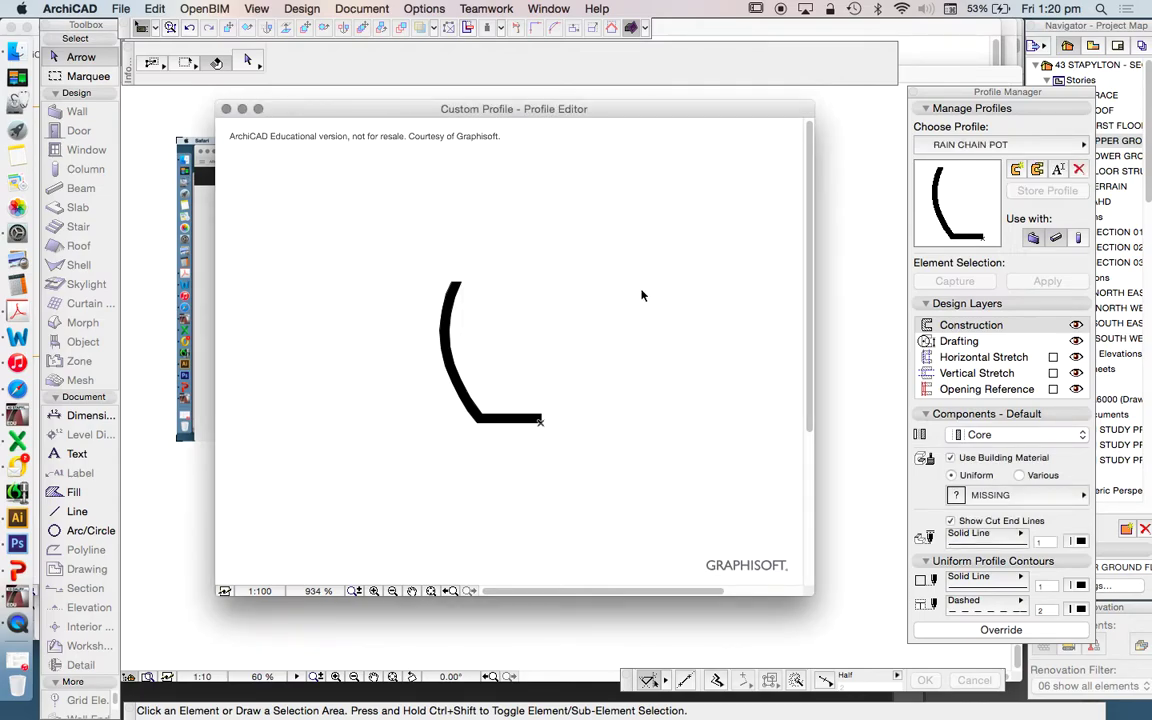
- Change the half section's building material to Slate and clear the selection
{"action": "scroll", "coordinate": [462, 342], "scroll_direction": "up", "scroll_amount": 3}
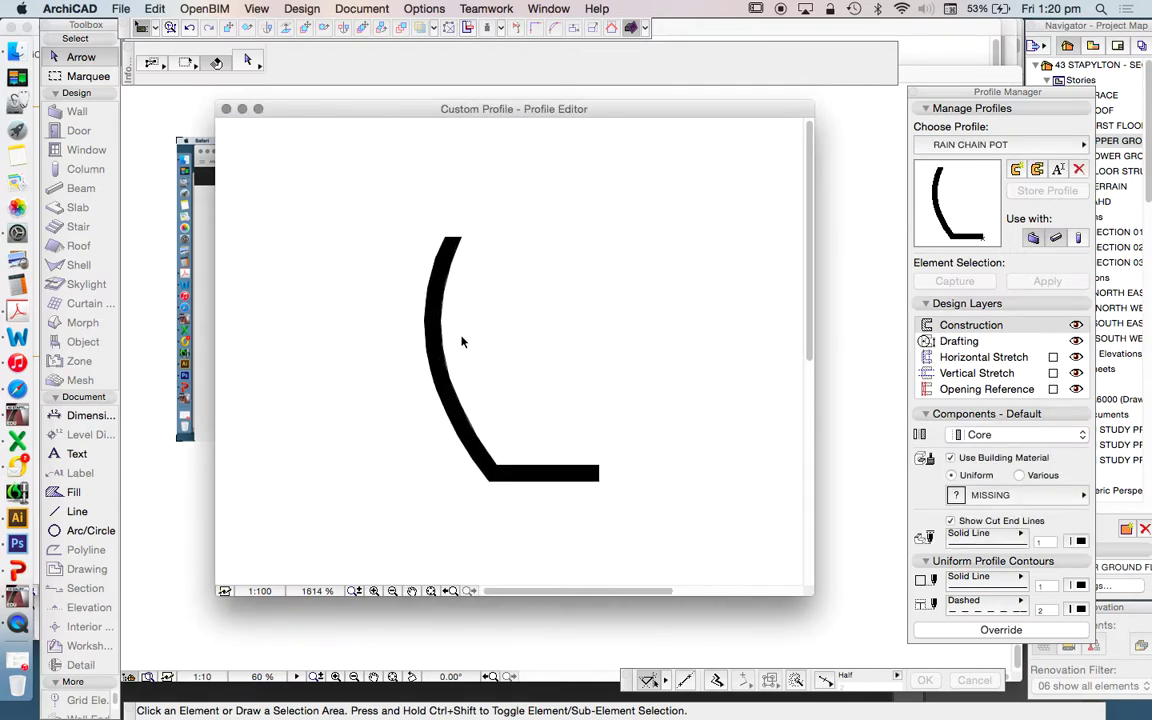
{"action": "left_click", "coordinate": [452, 266]}
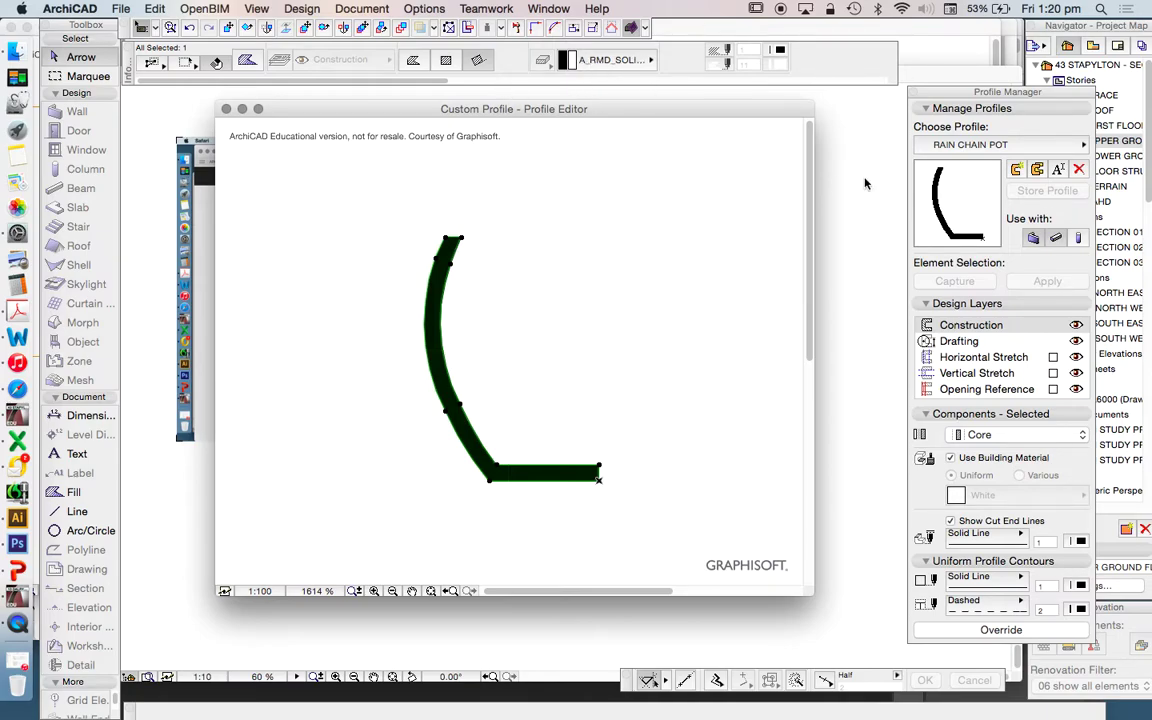
{"action": "left_click", "coordinate": [583, 57]}
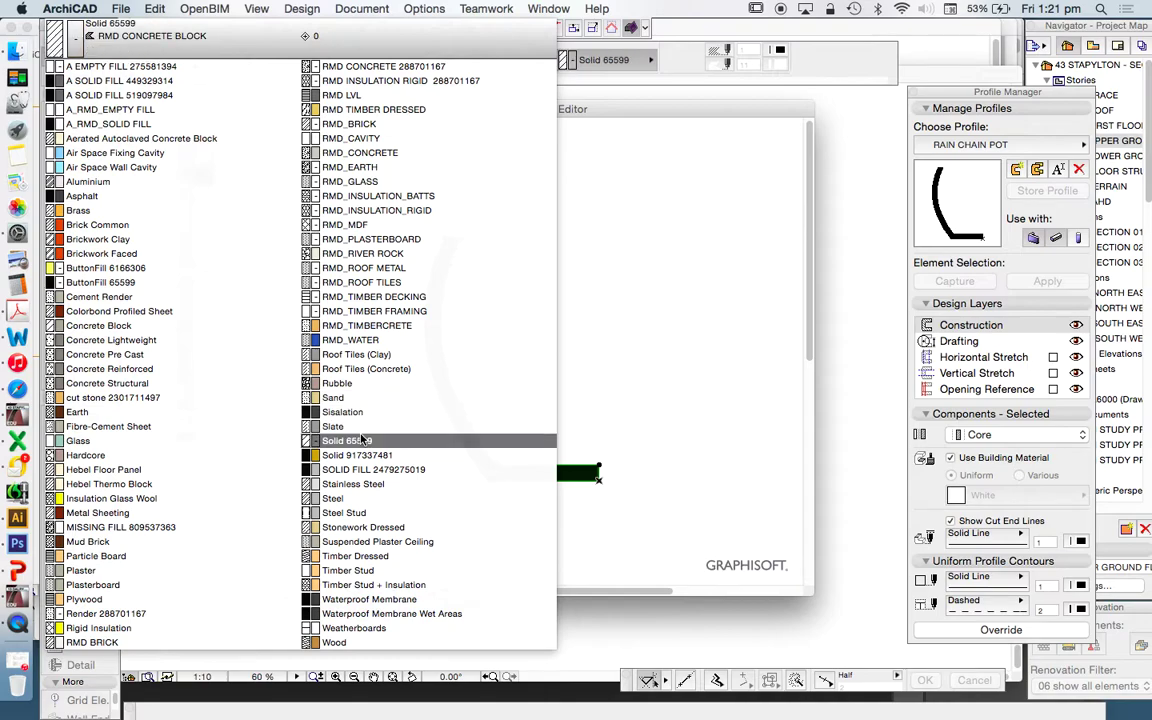
{"action": "left_click", "coordinate": [440, 426]}
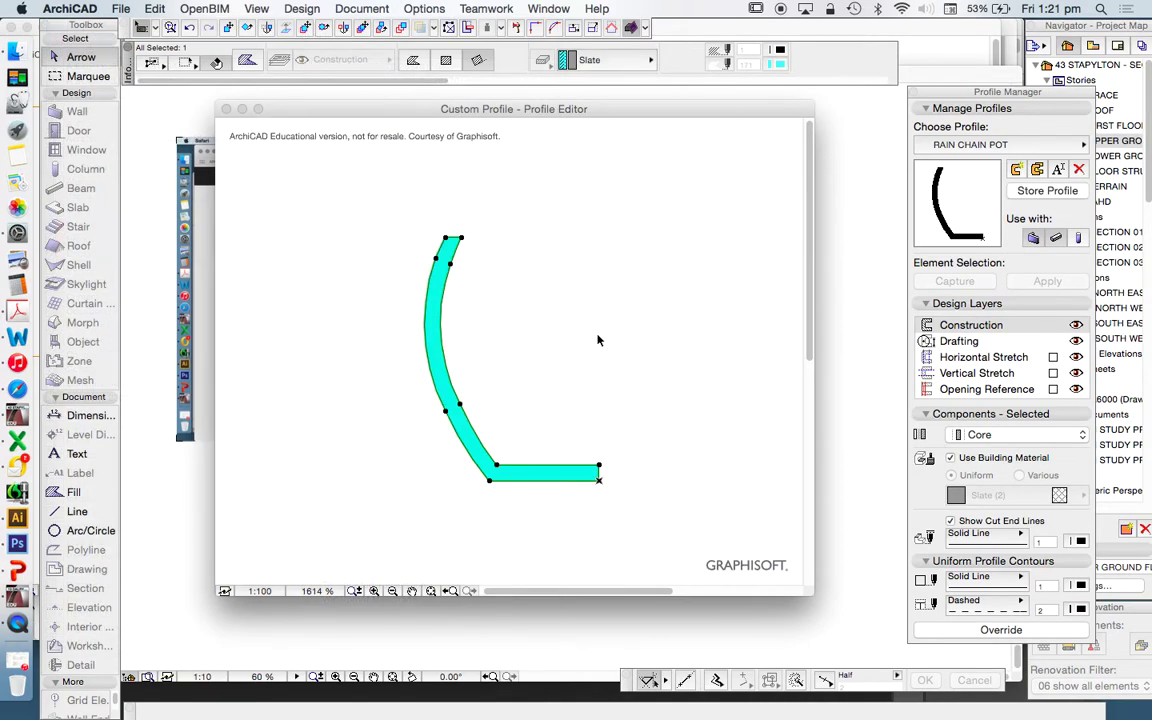
{"action": "left_click", "coordinate": [597, 340]}
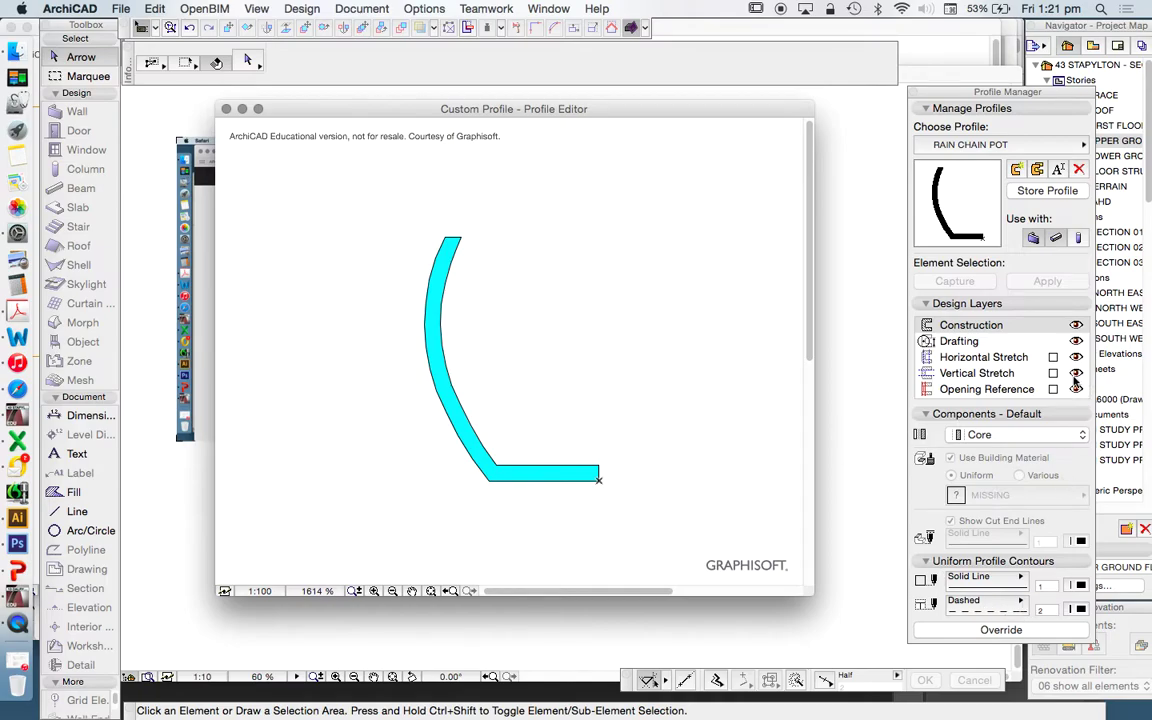
- Store the updated RAIN CHAIN POT profile and close both the Profile Editor and the Profile Manager
{"action": "left_click", "coordinate": [966, 303]}
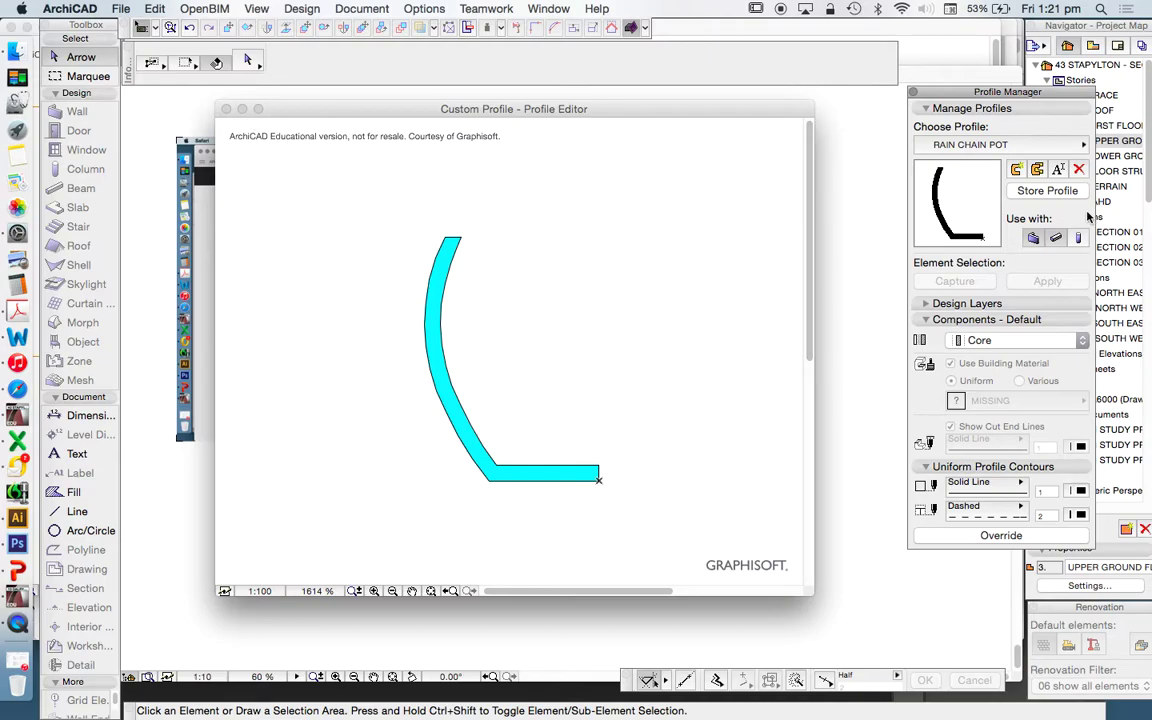
{"action": "left_click", "coordinate": [1045, 190]}
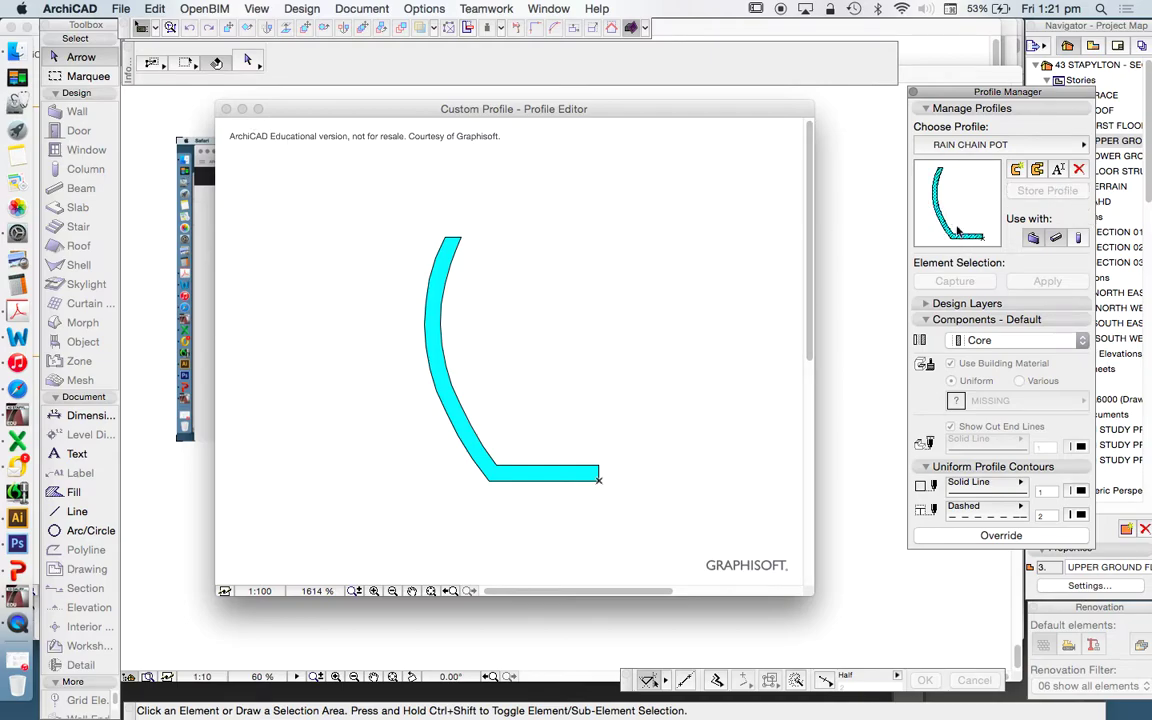
{"action": "left_click", "coordinate": [226, 109]}
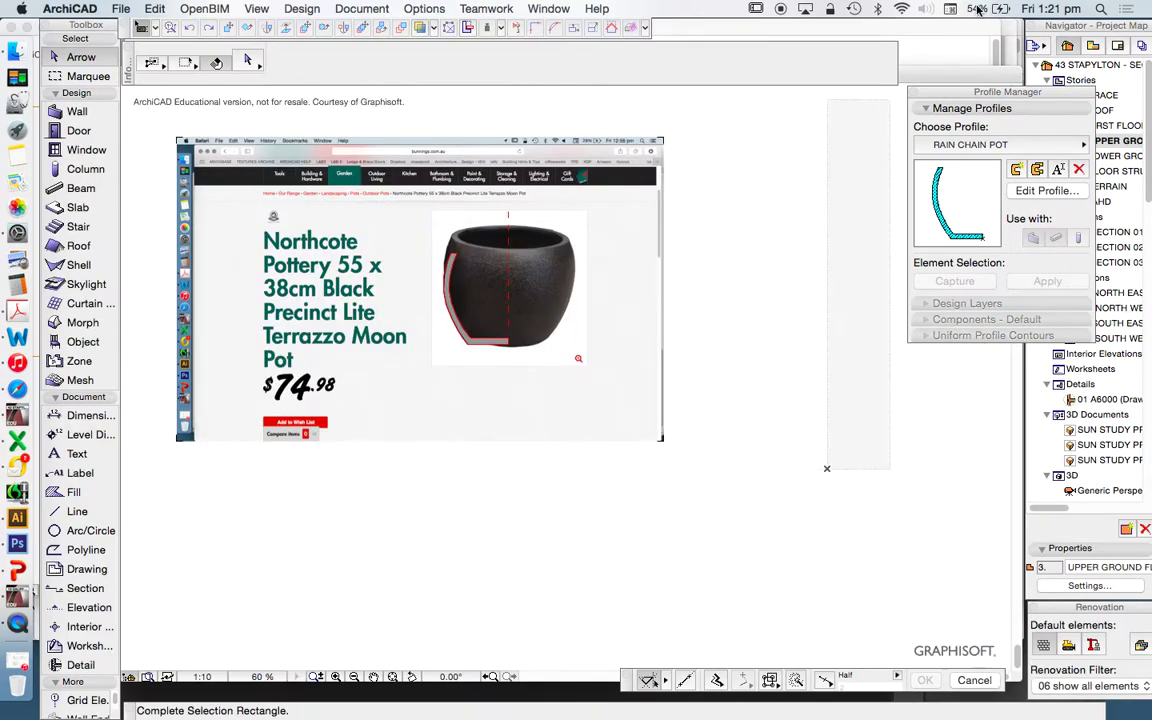
{"action": "left_click", "coordinate": [803, 205]}
{"action": "left_click", "coordinate": [914, 92]}
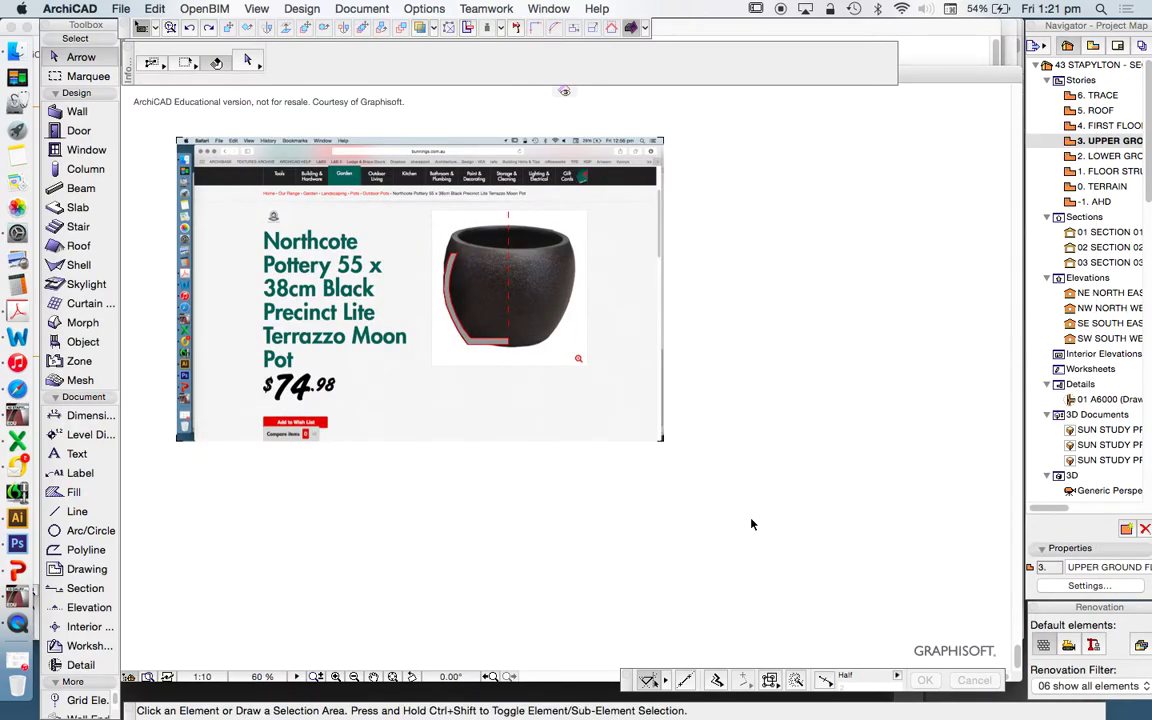
{"action": "scroll", "coordinate": [493, 365], "scroll_direction": "down", "scroll_amount": 6}
{"action": "scroll", "coordinate": [522, 379], "scroll_direction": "up", "scroll_amount": 1}
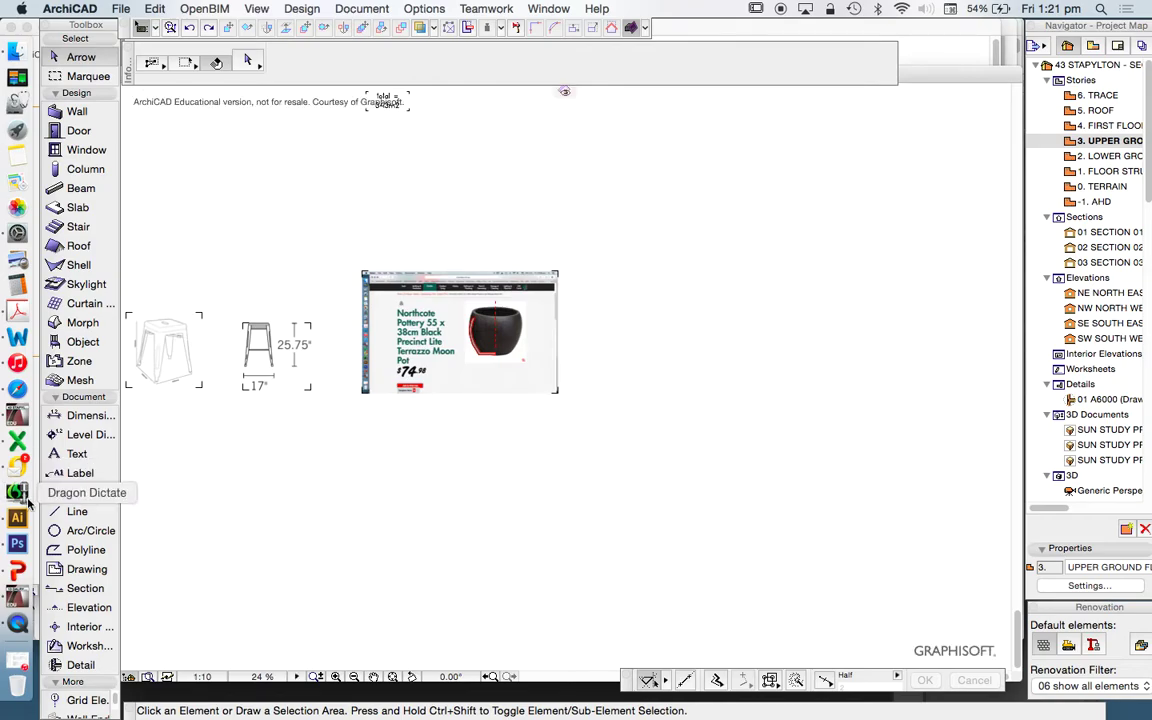
- Set the Wall tool's default structure to Complex Profile and choose the RAIN CHAIN POT profile
{"action": "left_click", "coordinate": [79, 113]}
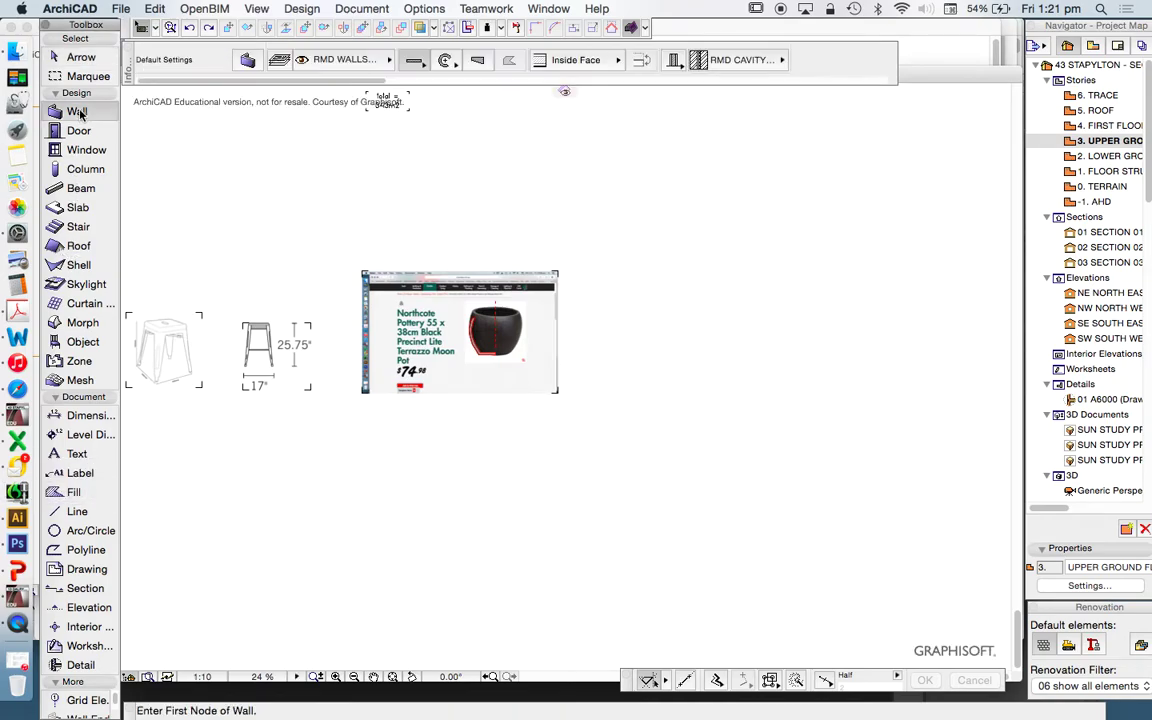
{"action": "left_click", "coordinate": [78, 190]}
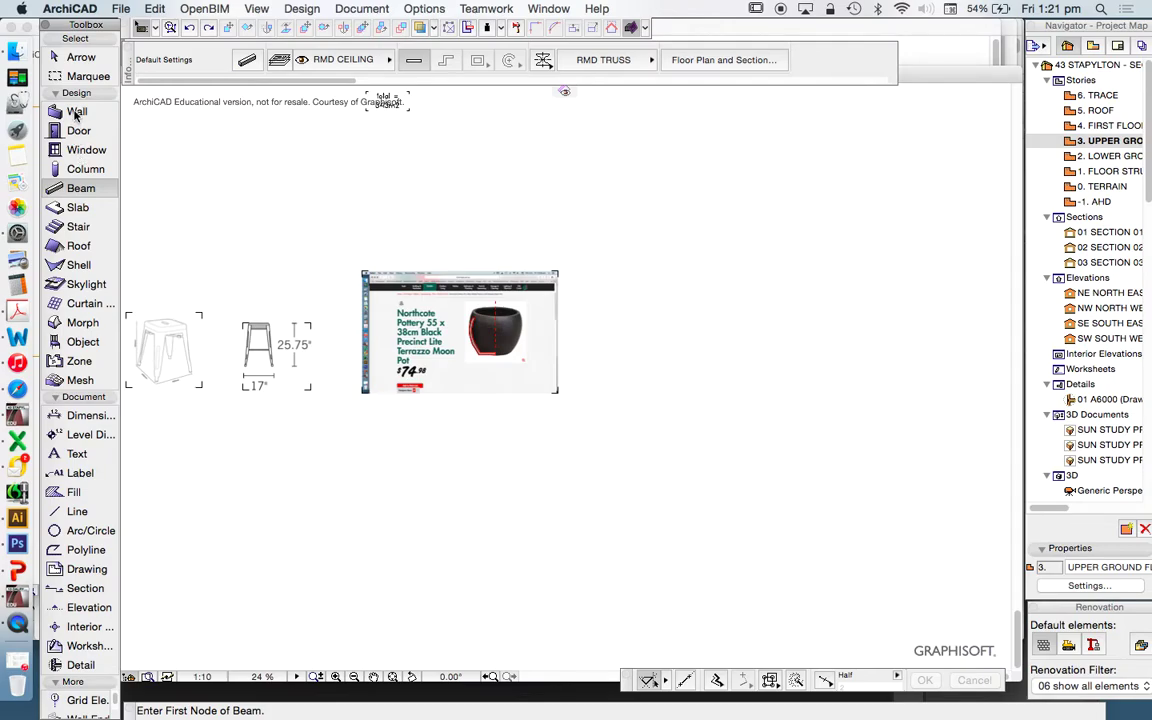
{"action": "left_click", "coordinate": [76, 114]}
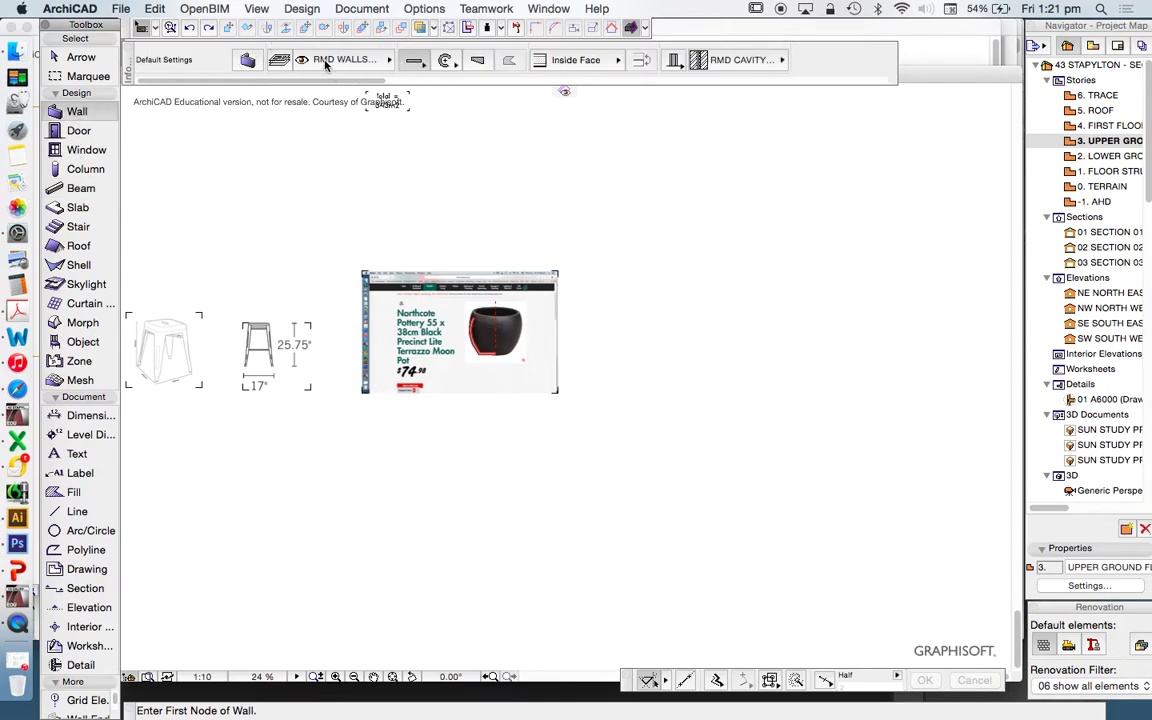
{"action": "left_click", "coordinate": [247, 62]}
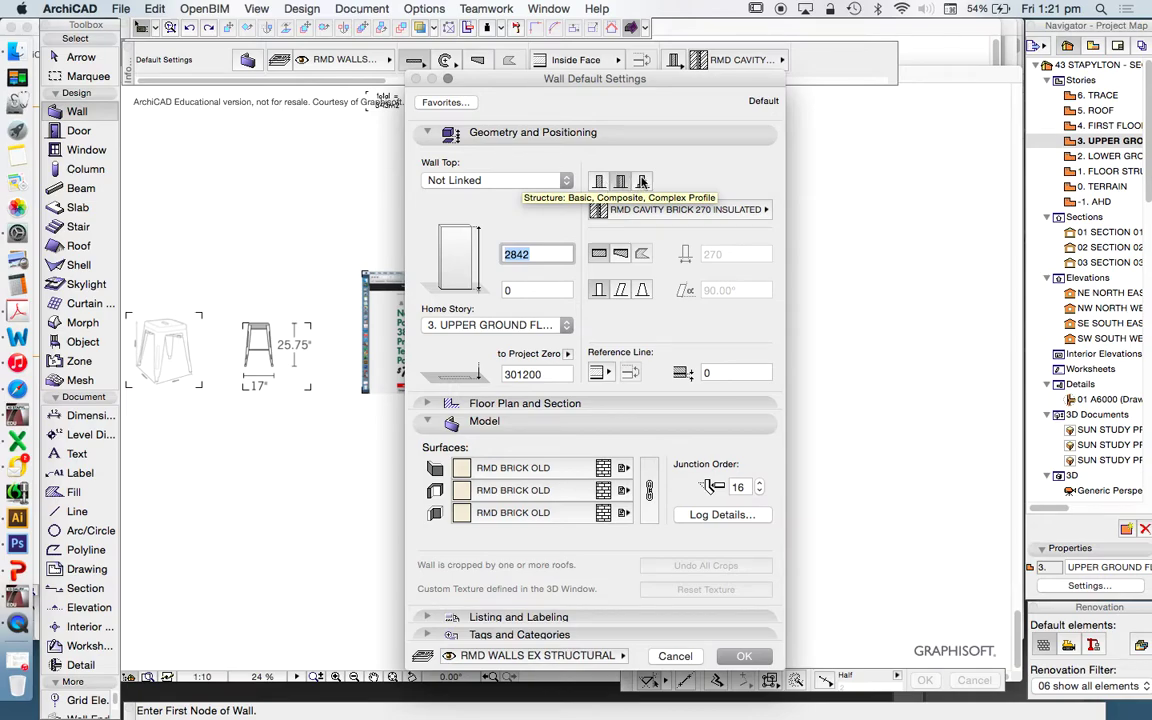
{"action": "left_click", "coordinate": [642, 181]}
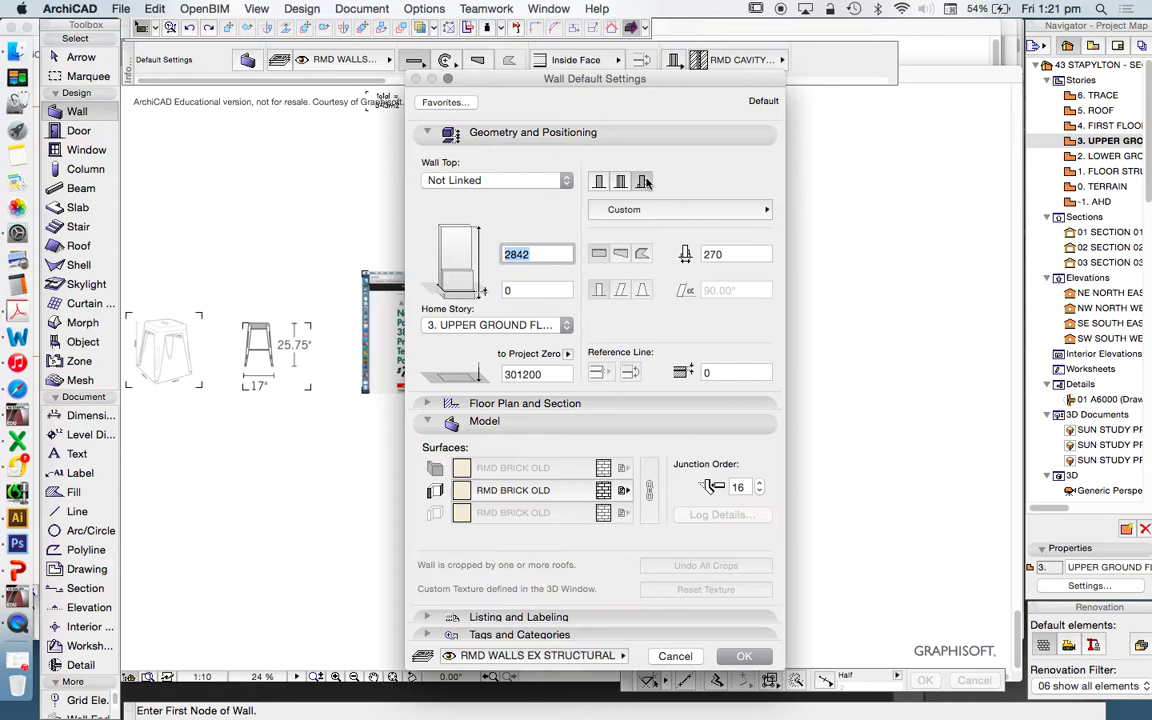
{"action": "left_click", "coordinate": [677, 209]}
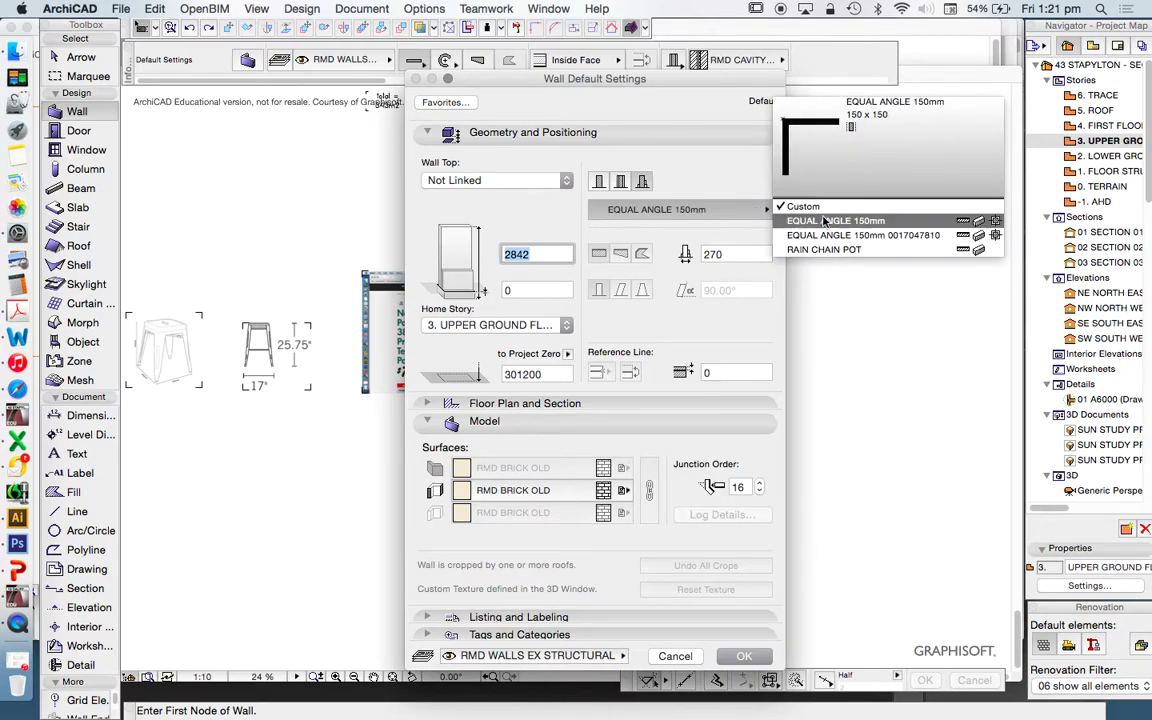
{"action": "left_click", "coordinate": [979, 251]}
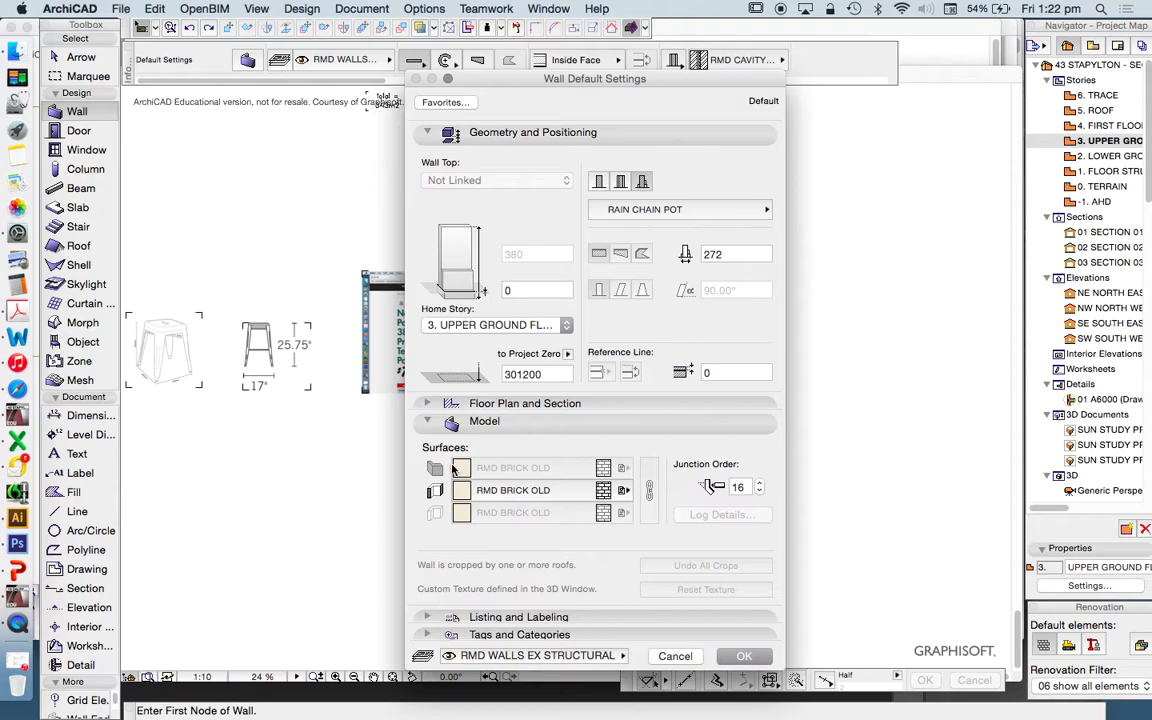
- Set the default wall's edge surface to RMD CONCRETE RAW and accept the wall settings
{"action": "left_click", "coordinate": [557, 496]}
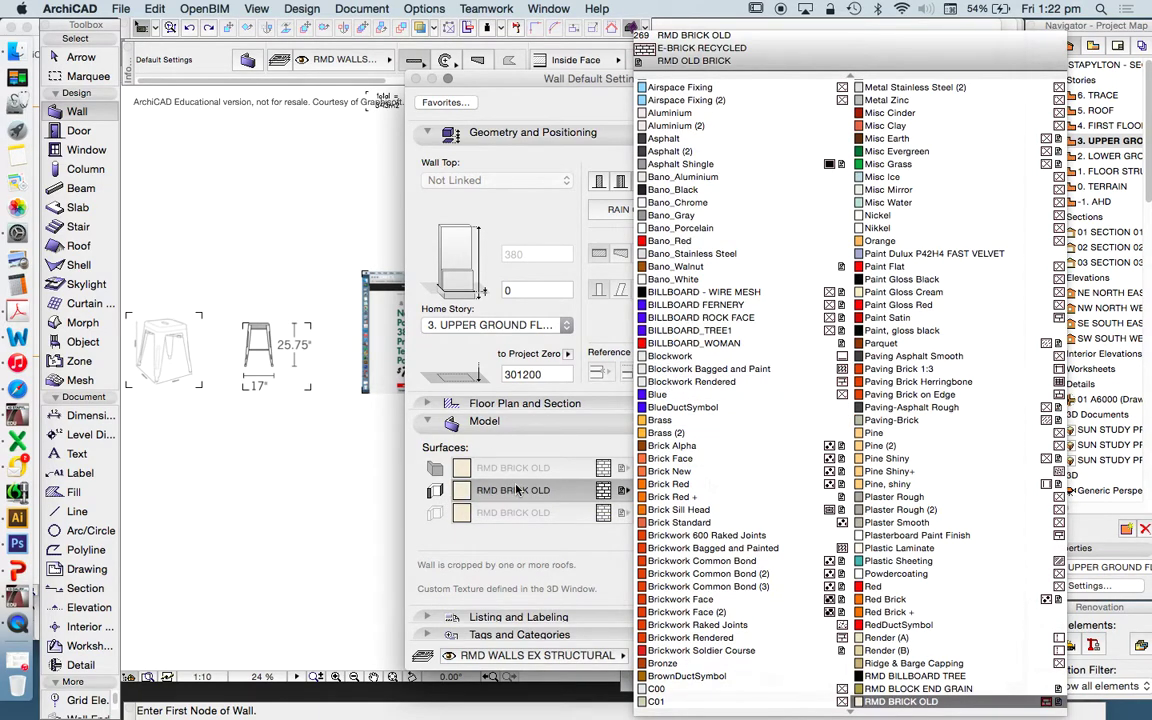
{"action": "scroll", "coordinate": [730, 300], "scroll_direction": "down", "scroll_amount": 10}
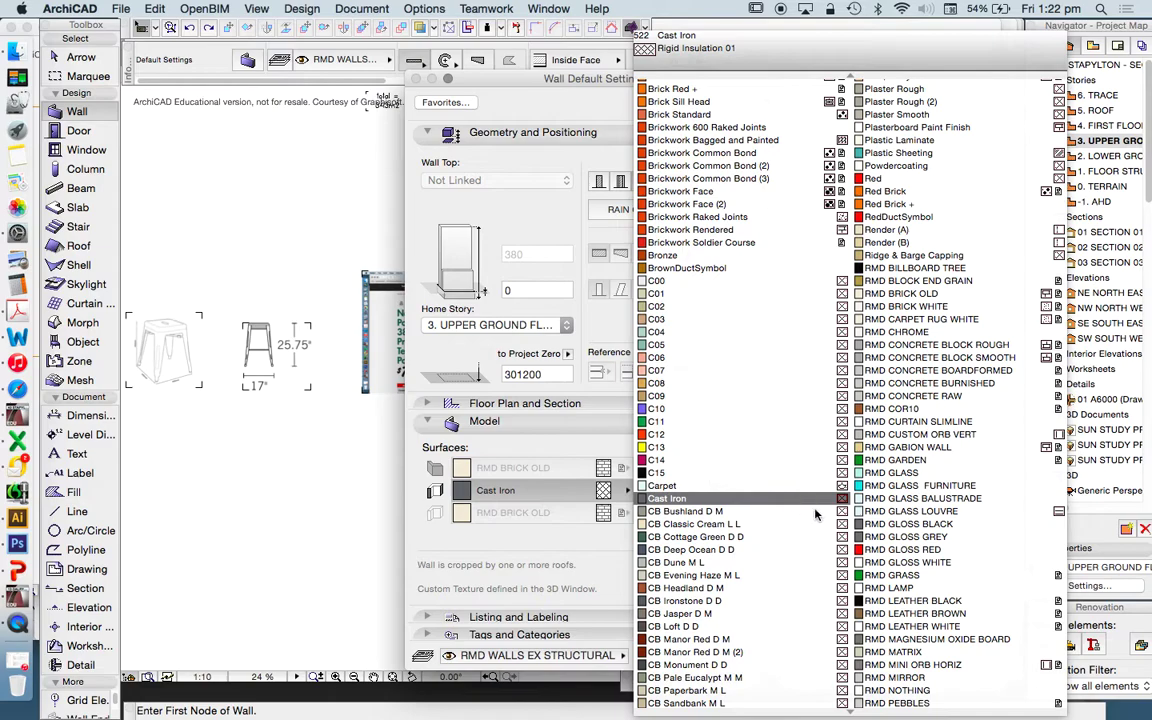
{"action": "left_click", "coordinate": [947, 401]}
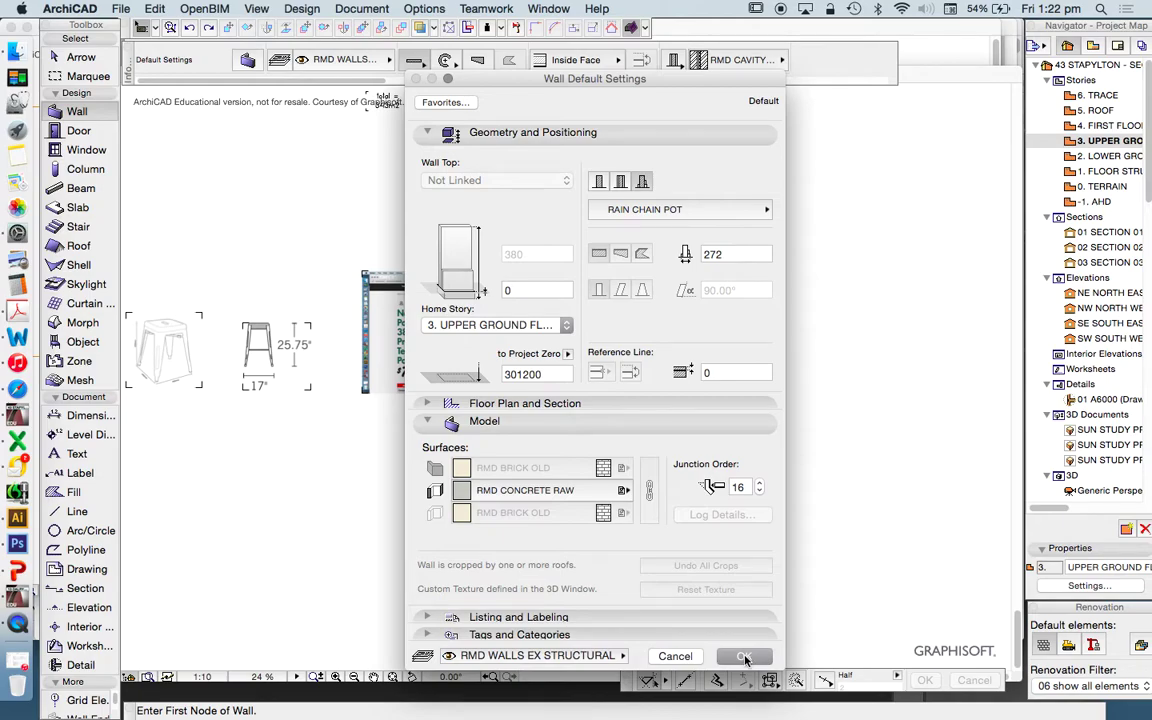
{"action": "left_click", "coordinate": [745, 657]}
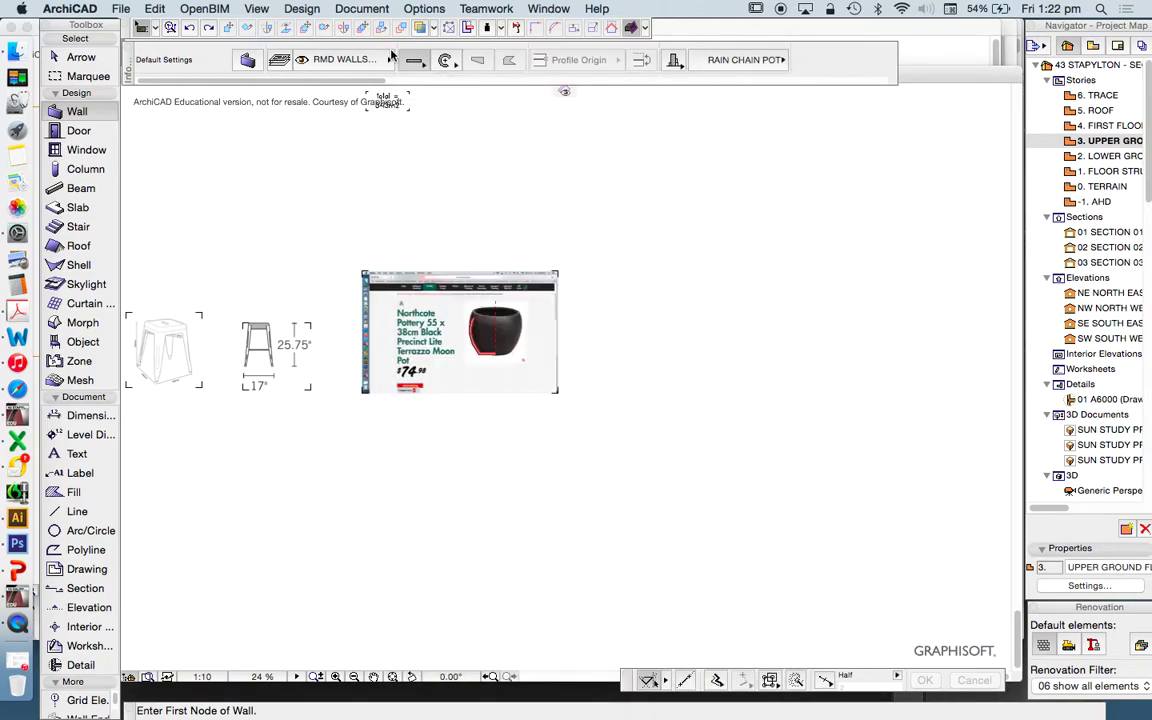
- Draw a short straight horizontal wall with the pot profile below the reference image and select it
{"action": "left_click", "coordinate": [442, 462]}
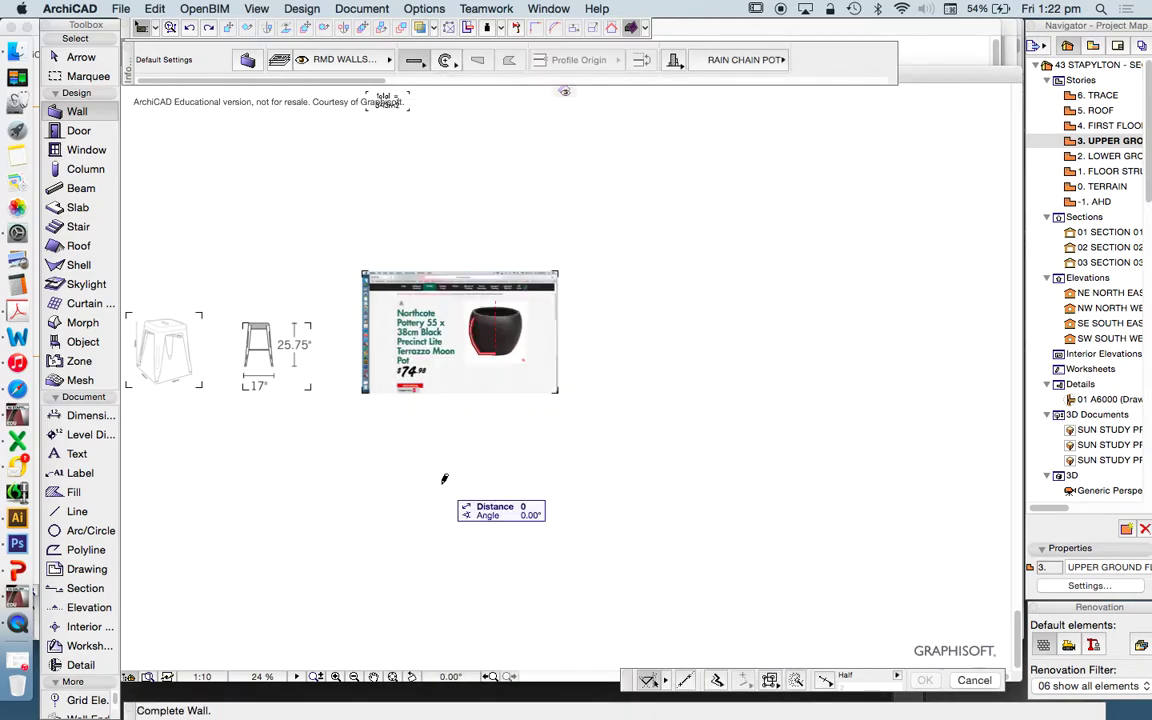
{"action": "left_click", "coordinate": [570, 463]}
{"action": "key", "text": "Escape"}
{"action": "left_click", "coordinate": [571, 484]}
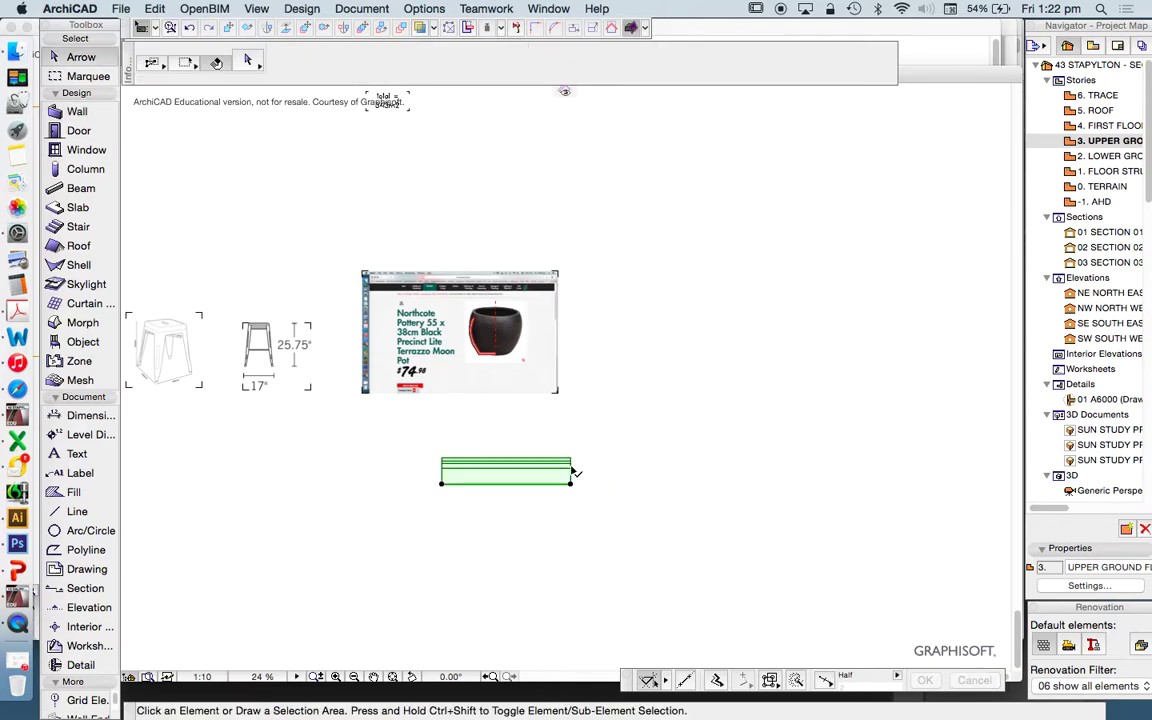
- Show the selected straight wall in the 3D window and orbit around it to inspect the profile
{"action": "right_click", "coordinate": [669, 340]}
{"action": "left_click", "coordinate": [823, 609]}
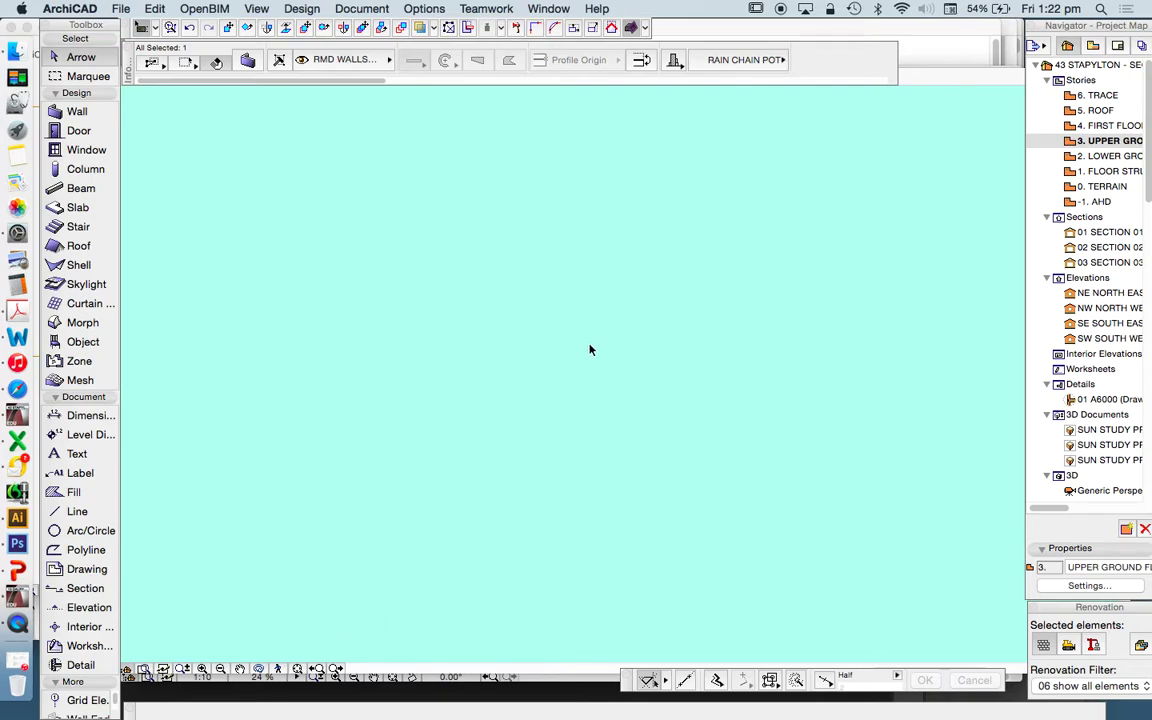
{"action": "mouse_move", "coordinate": [365, 543]}
{"action": "middle_mouse_down", "text": "shift"}
{"action": "mouse_move", "coordinate": [394, 550]}
{"action": "mouse_move", "coordinate": [523, 490]}
{"action": "mouse_move", "coordinate": [706, 462]}
{"action": "mouse_move", "coordinate": [879, 458]}
{"action": "mouse_move", "coordinate": [760, 450]}
{"action": "mouse_move", "coordinate": [499, 478]}
{"action": "mouse_move", "coordinate": [636, 454]}
{"action": "mouse_move", "coordinate": [815, 470]}
{"action": "mouse_move", "coordinate": [746, 470]}
{"action": "mouse_move", "coordinate": [669, 562]}
{"action": "mouse_move", "coordinate": [607, 473]}
{"action": "mouse_move", "coordinate": [499, 463]}
{"action": "mouse_move", "coordinate": [533, 467]}
{"action": "mouse_move", "coordinate": [703, 228]}
{"action": "mouse_move", "coordinate": [612, 93]}
{"action": "middle_mouse_up", "text": "shift"}
- Return to the UPPER GROUND floor plan and delete the straight test wall
{"action": "left_click", "coordinate": [1105, 141]}
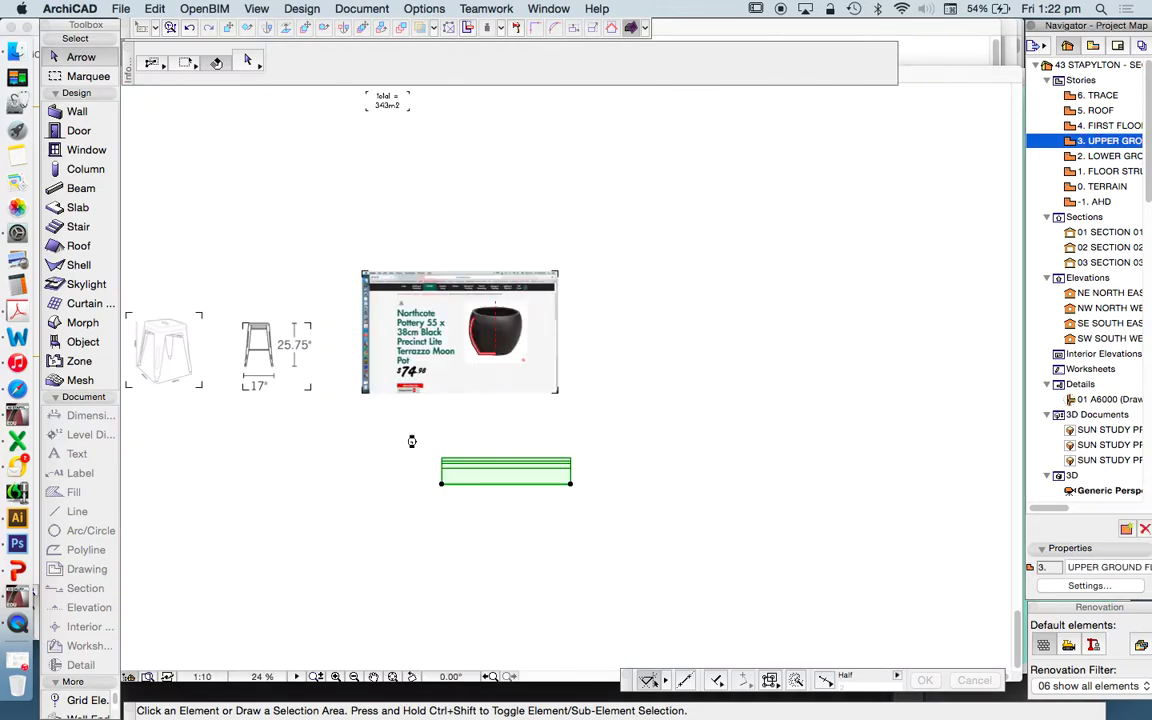
{"action": "left_click", "coordinate": [499, 467]}
{"action": "key", "text": "Delete"}
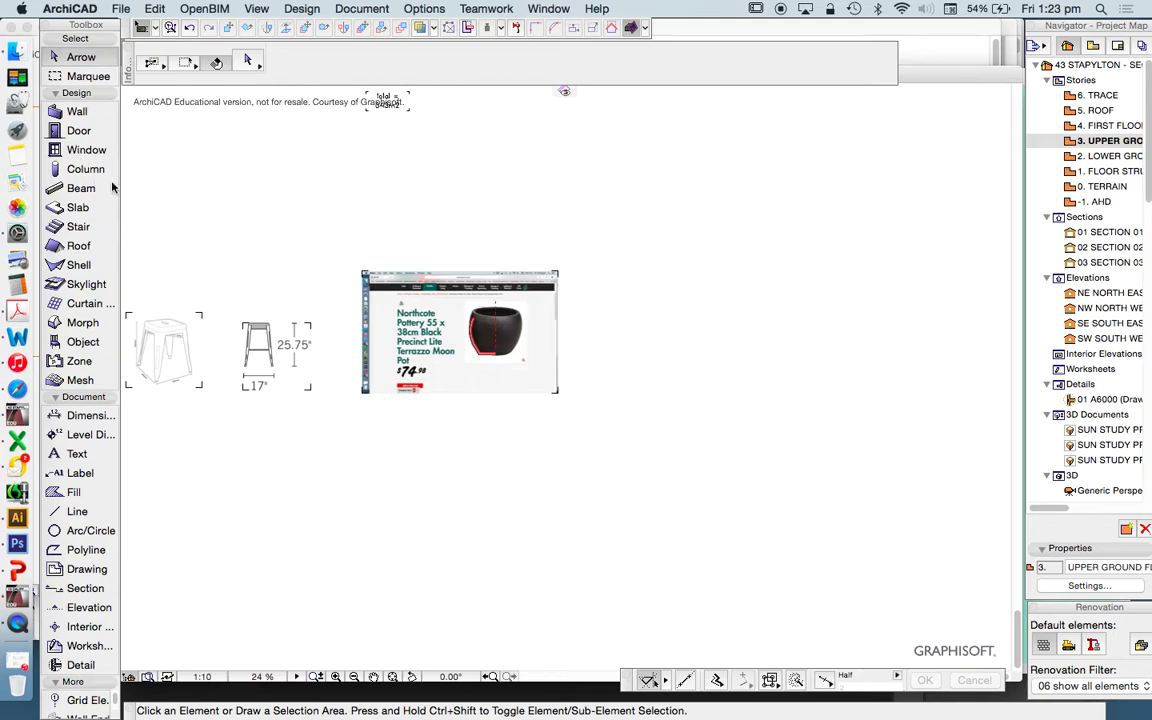
- Set the Wall tool to the curved centrepoint geometry method with the RAIN CHAIN POT profile
{"action": "left_click", "coordinate": [78, 111]}
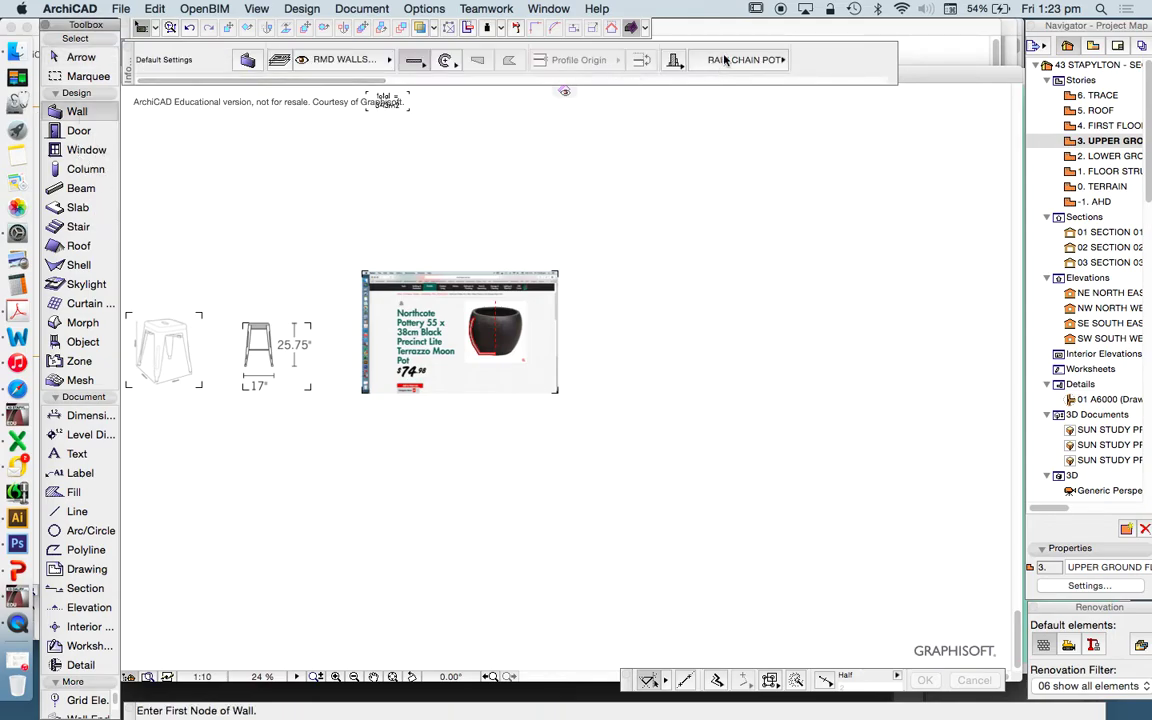
{"action": "scroll", "coordinate": [492, 436], "scroll_direction": "up", "scroll_amount": 3}
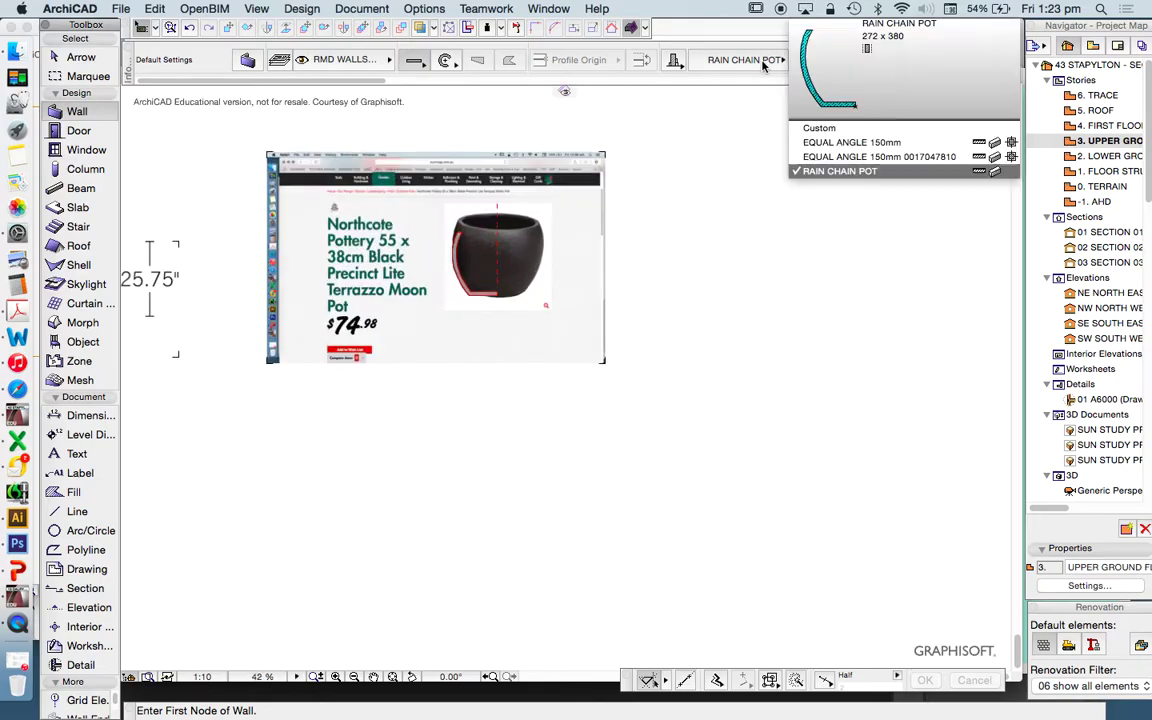
{"action": "left_click", "coordinate": [446, 62]}
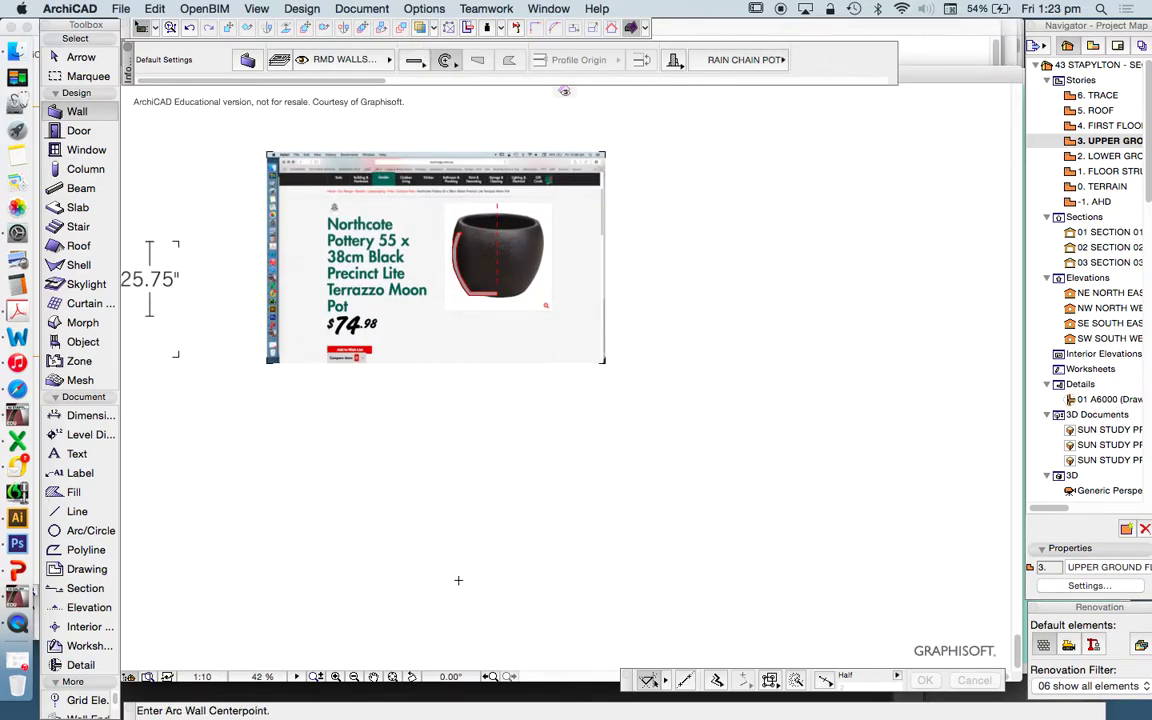
- Try to draw a tiny full-circle pot wall around a centre point below the reference image
{"action": "left_click", "coordinate": [447, 449]}
{"action": "scroll", "coordinate": [445, 445], "scroll_direction": "up", "scroll_amount": 4}
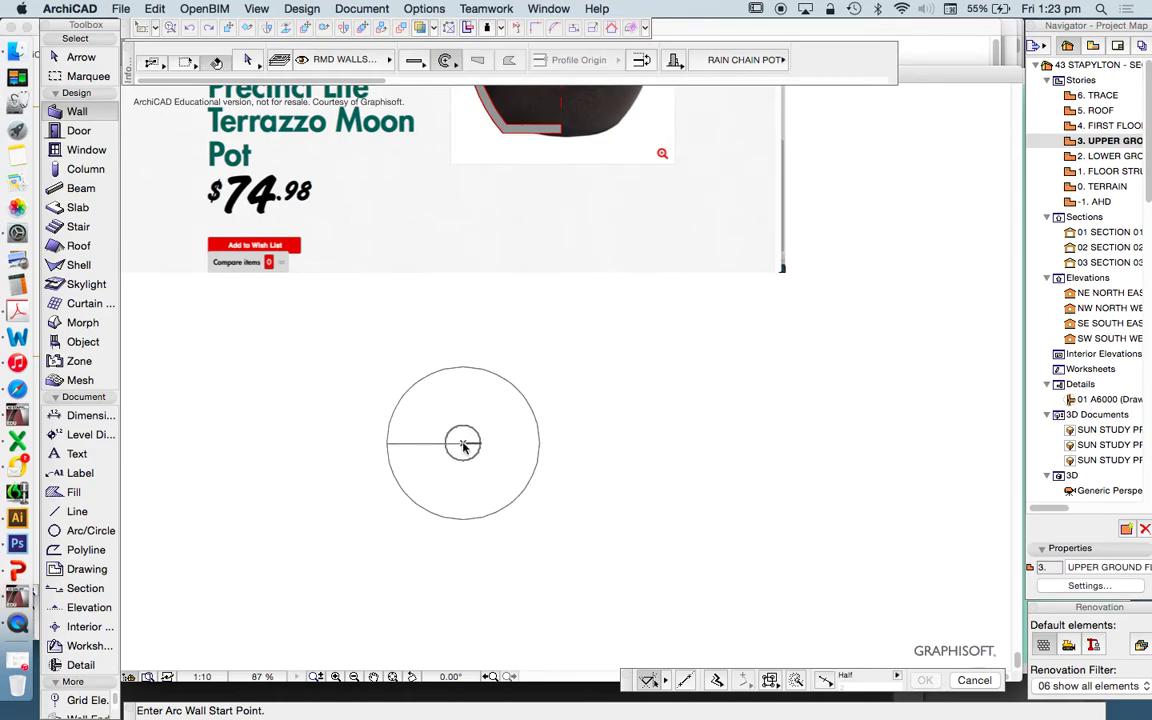
{"action": "left_click", "coordinate": [463, 443]}
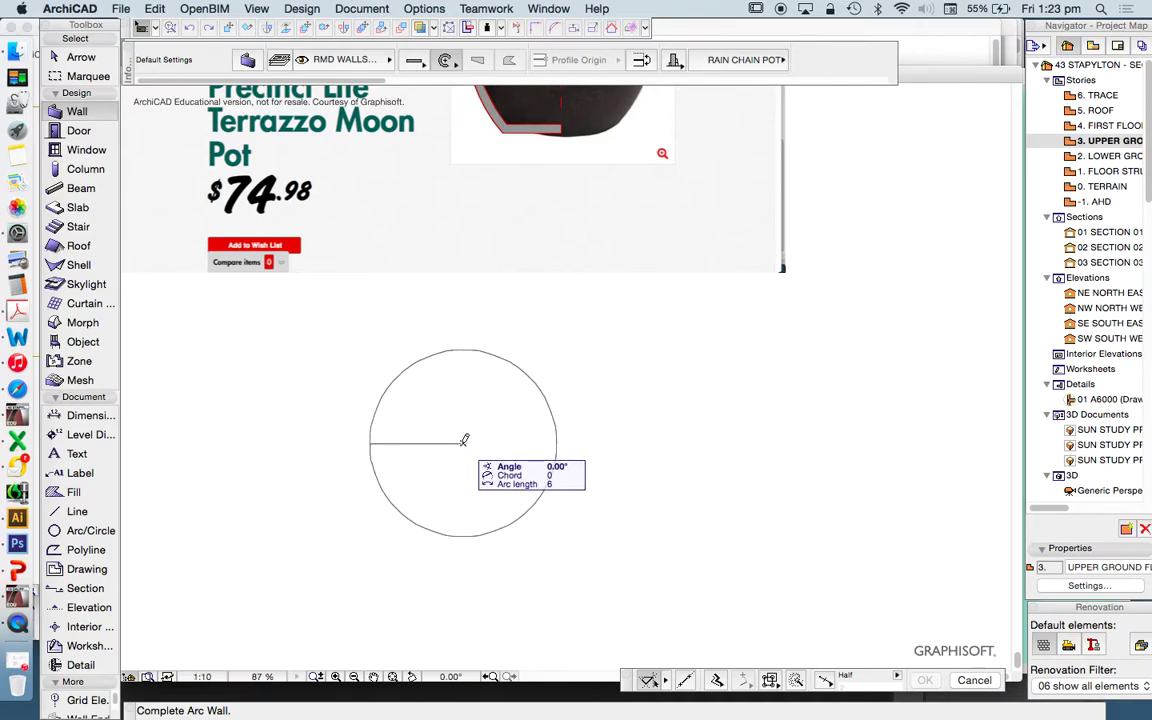
{"action": "left_click", "coordinate": [463, 443]}
{"action": "scroll", "coordinate": [484, 444], "scroll_direction": "up", "scroll_amount": 3}
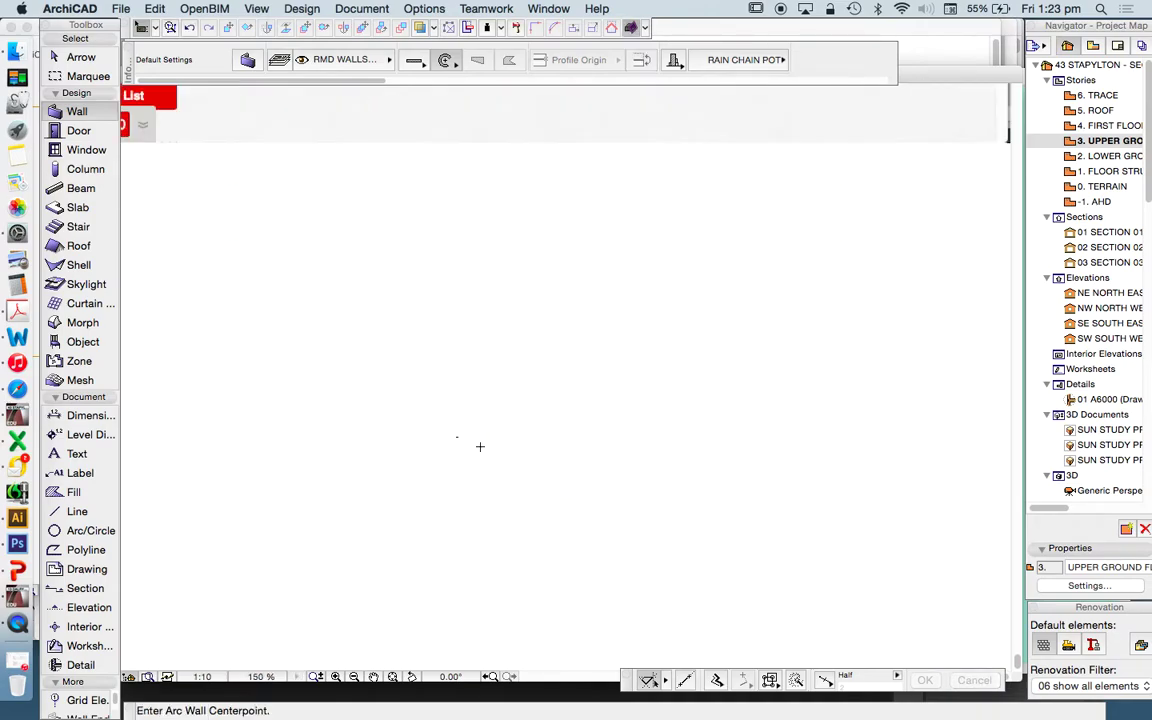
- Try a second, even smaller circular pot wall beside the first one
{"action": "left_click", "coordinate": [516, 443]}
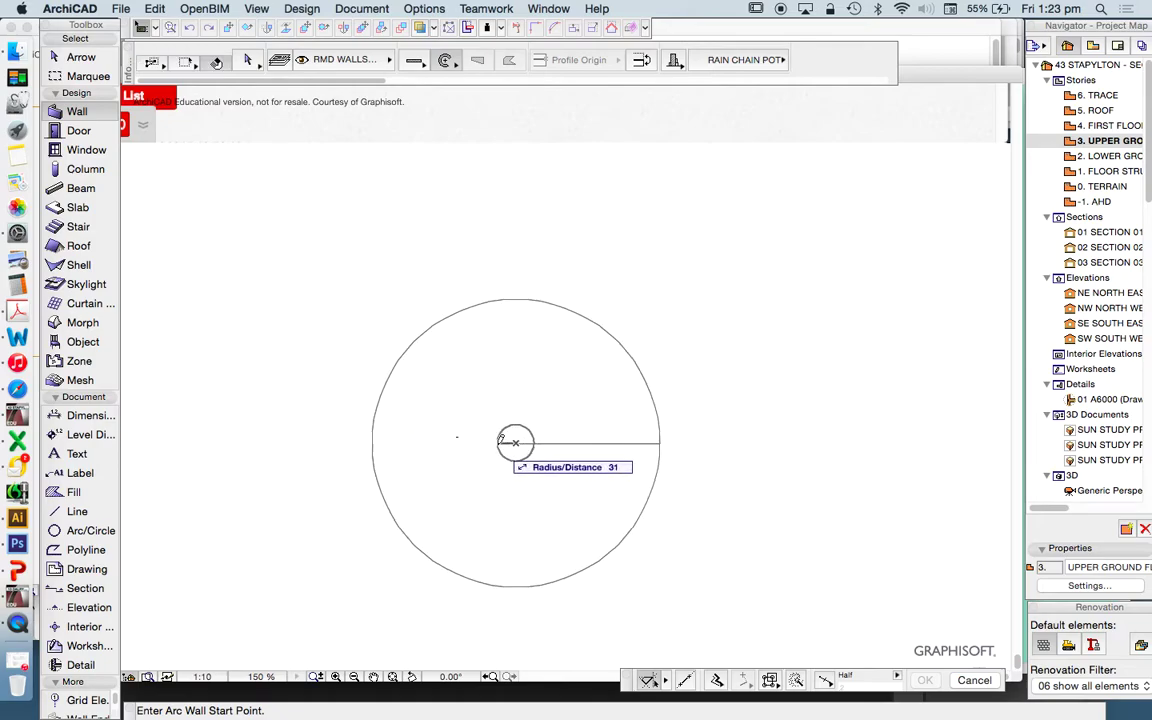
{"action": "key", "text": "Return"}
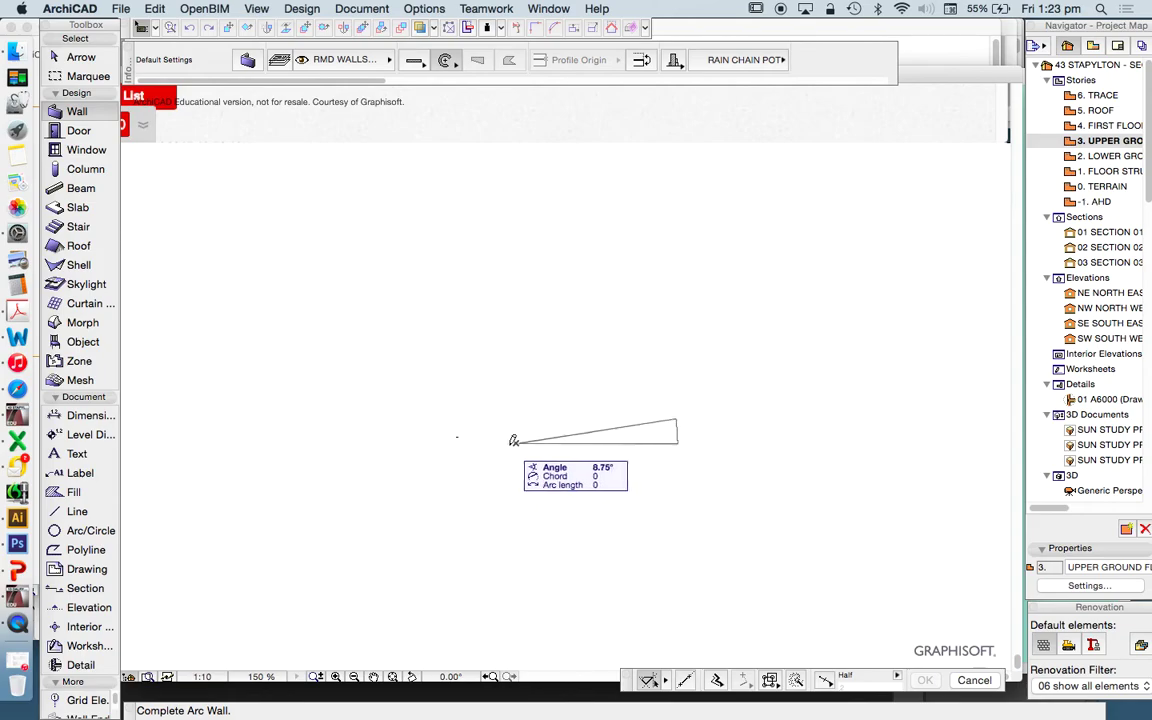
{"action": "left_click", "coordinate": [517, 442]}
{"action": "scroll", "coordinate": [522, 451], "scroll_direction": "up", "scroll_amount": 3}
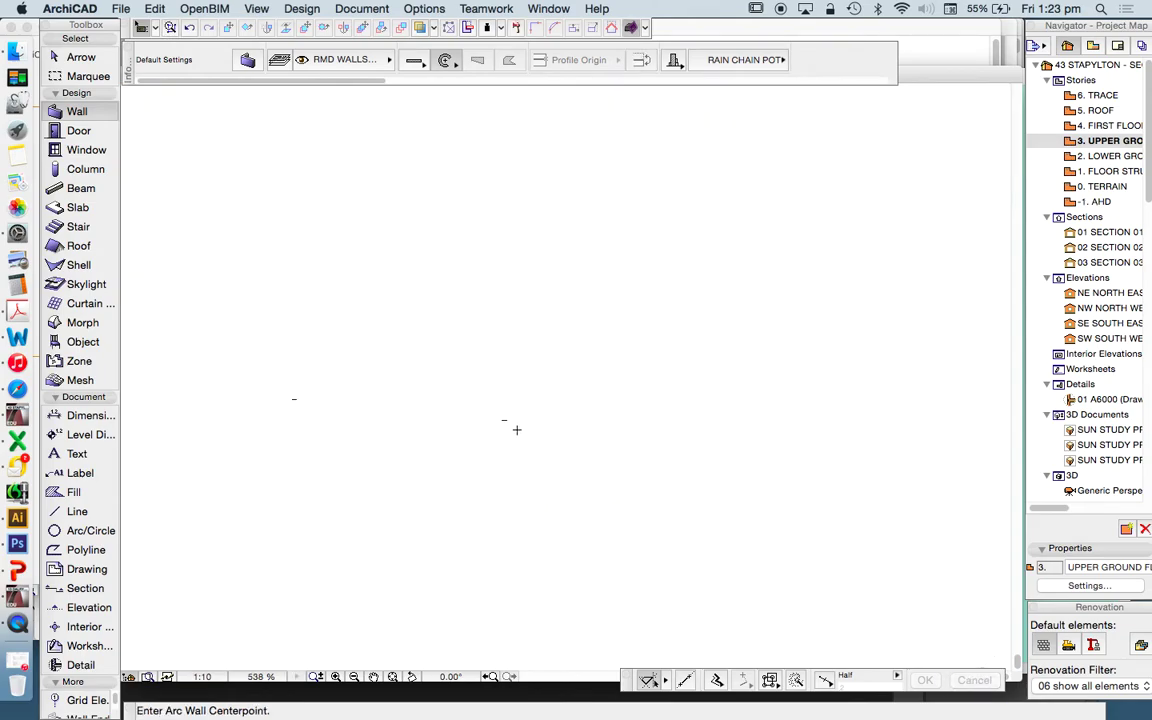
- Select one of the tiny circular walls, then undo both of them
{"action": "key", "text": "w"}
{"action": "left_click", "coordinate": [506, 419]}
{"action": "scroll", "coordinate": [516, 405], "scroll_direction": "down", "scroll_amount": 1}
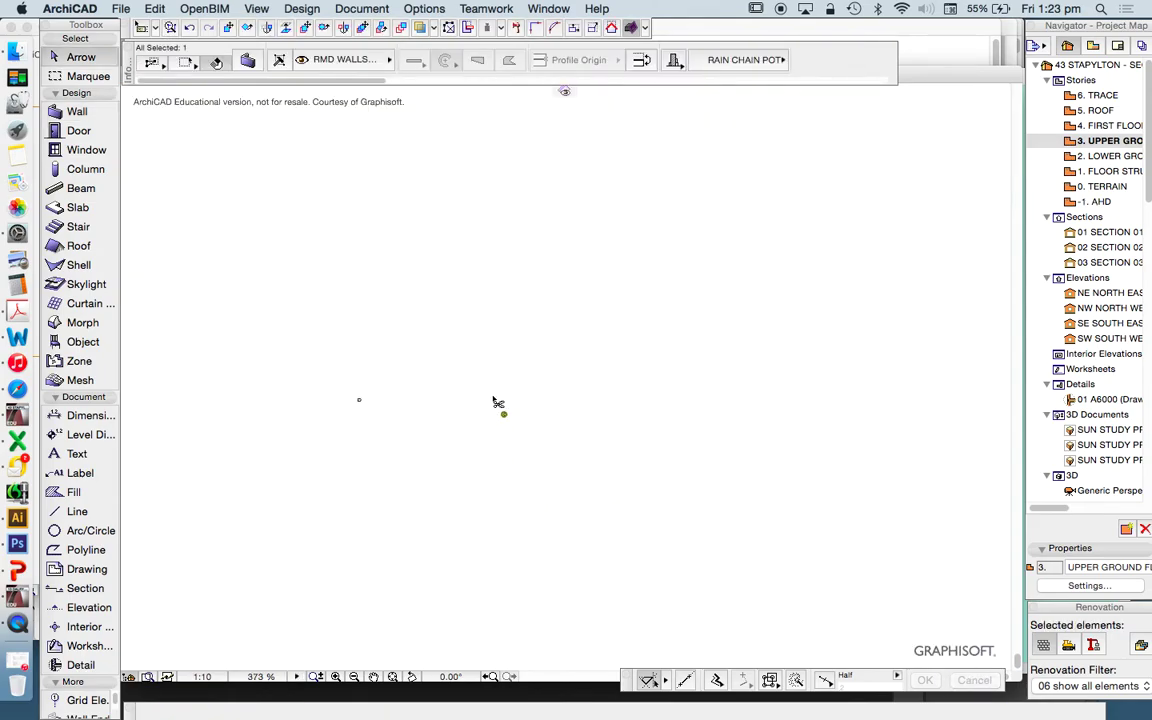
{"action": "key", "text": "super+z"}
{"action": "key", "text": "super+z"}
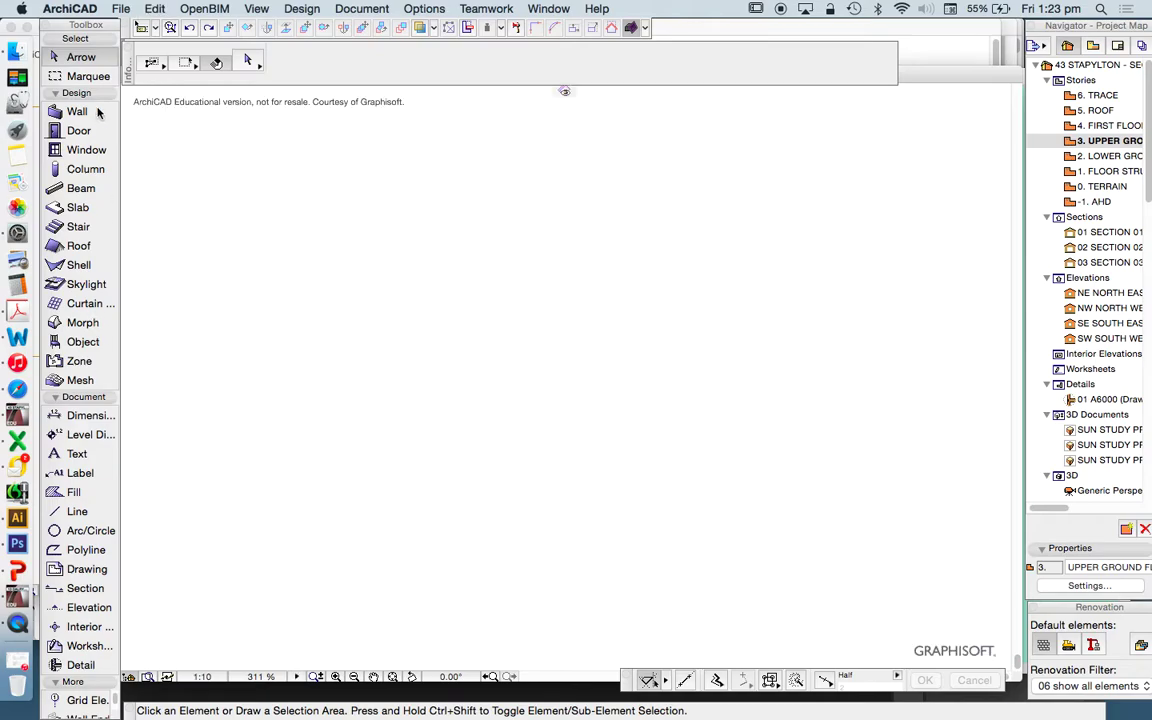
- Draw an arc wall with the RAIN CHAIN POT profile and a radius of 1 mm
{"action": "left_click", "coordinate": [98, 113]}
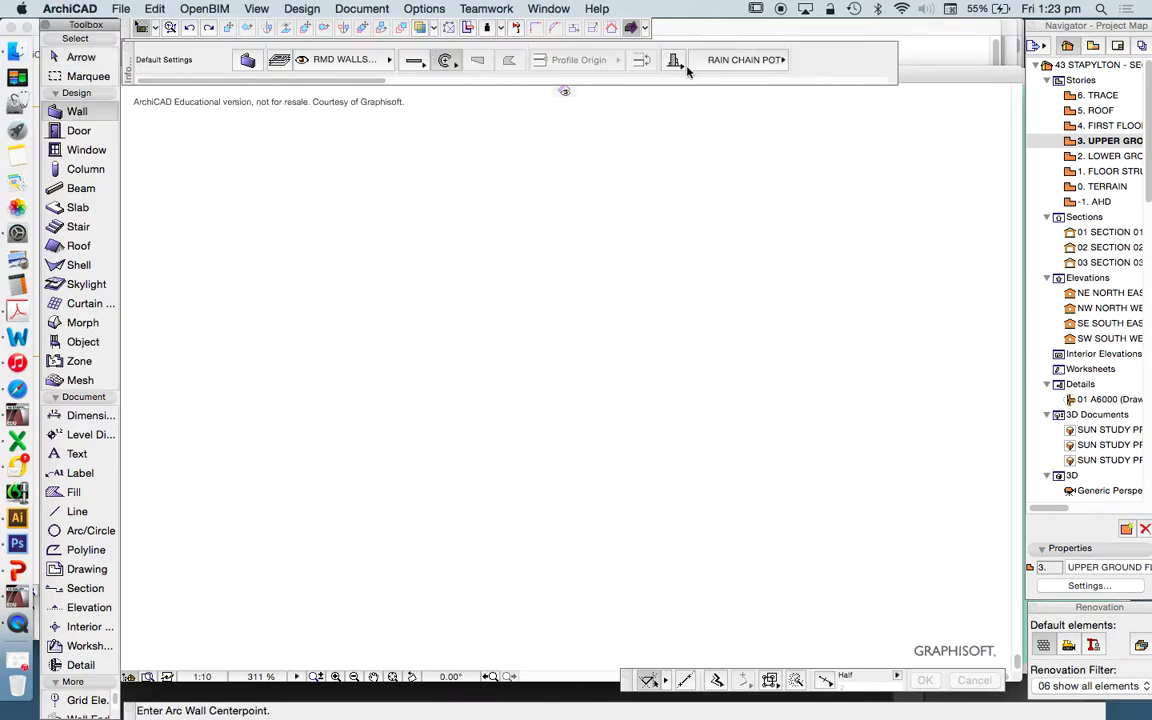
{"action": "left_click", "coordinate": [510, 298]}
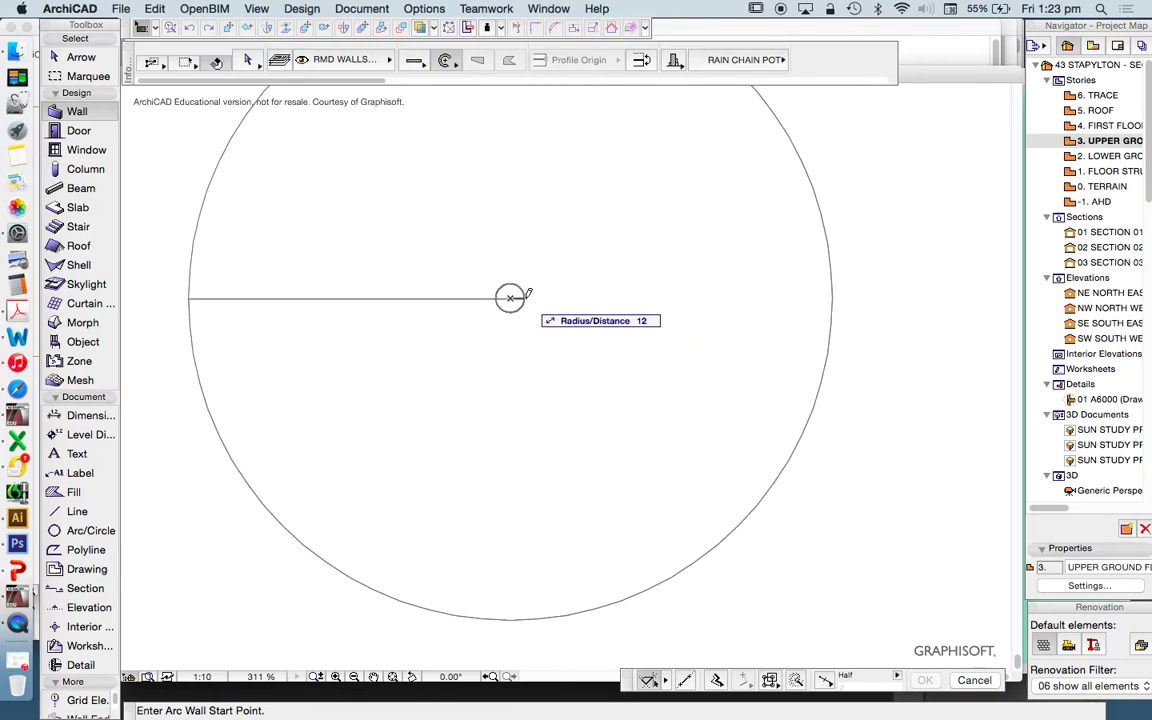
{"action": "type", "text": "1"}
{"action": "key", "text": "Return"}
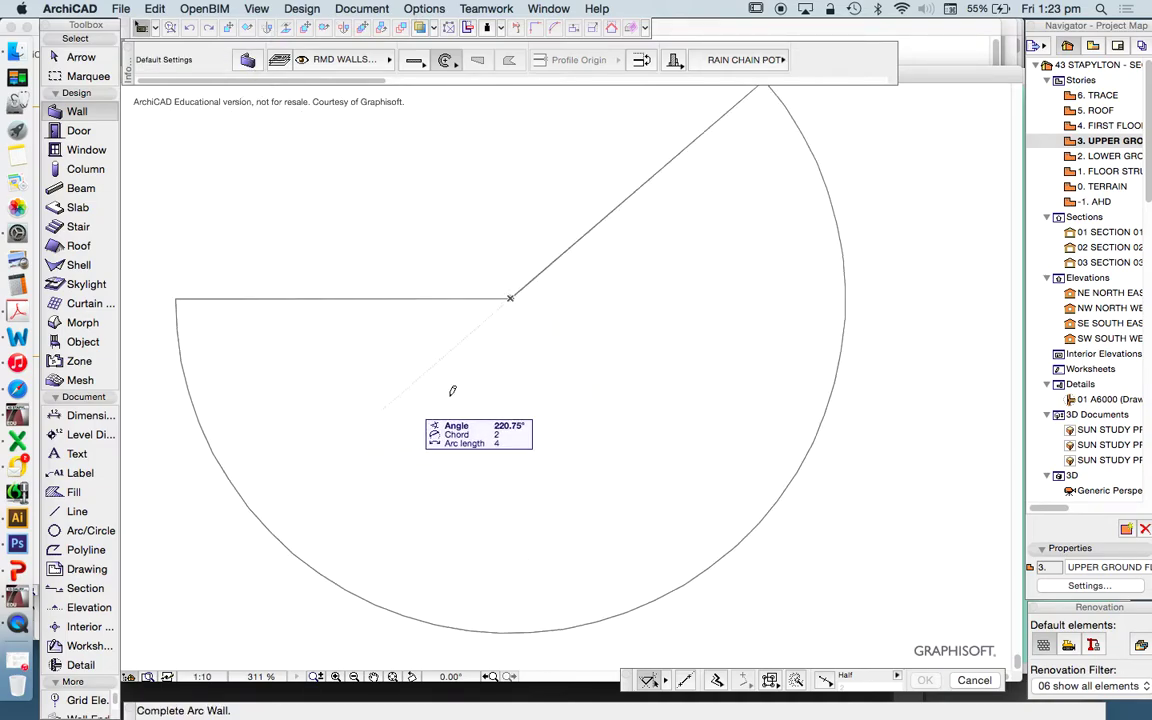
{"action": "left_click", "coordinate": [170, 298]}
- Draw a half-circle wall about 367 mm across with the pot profile, centred just below the tiny arc wall
{"action": "left_click", "coordinate": [514, 319]}
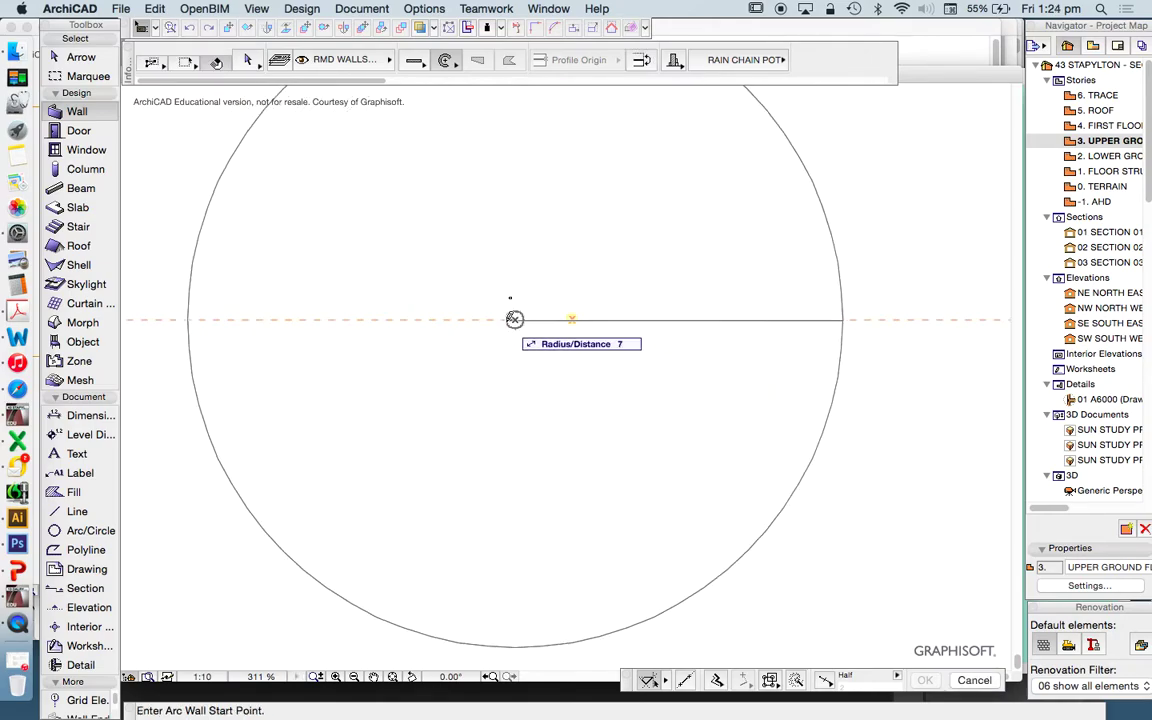
{"action": "left_click", "coordinate": [290, 319]}
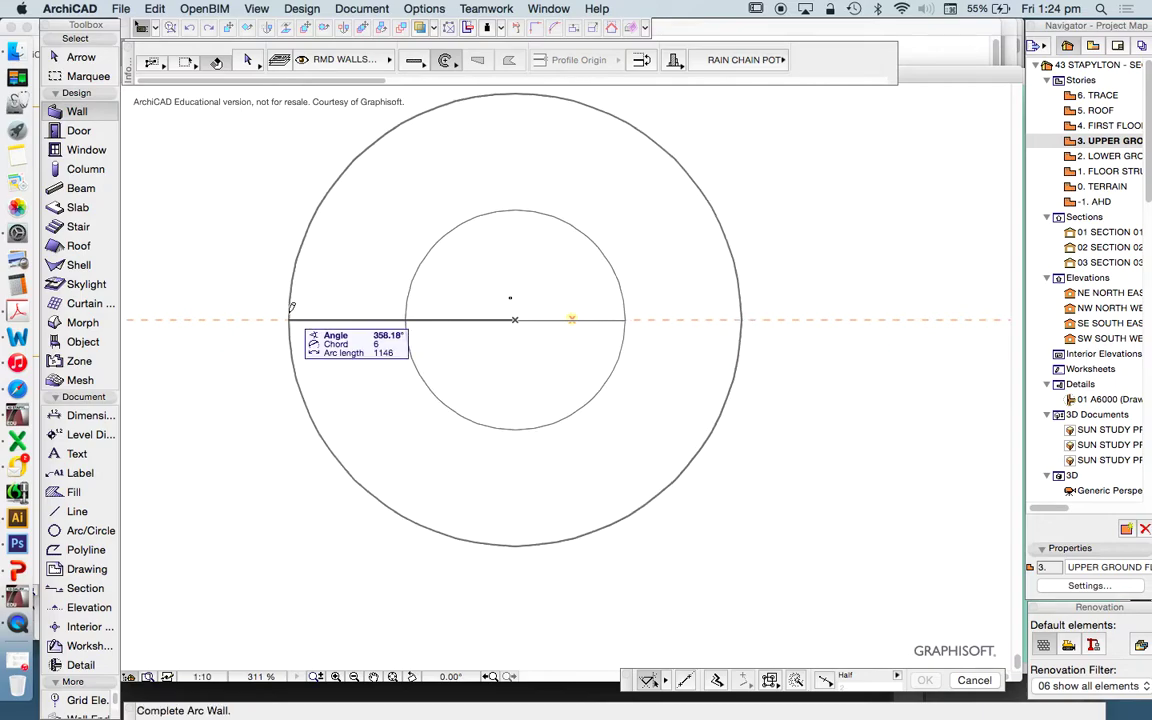
{"action": "left_click", "coordinate": [741, 319]}
{"action": "scroll", "coordinate": [551, 360], "scroll_direction": "down", "scroll_amount": 4}
{"action": "key", "text": "Escape"}
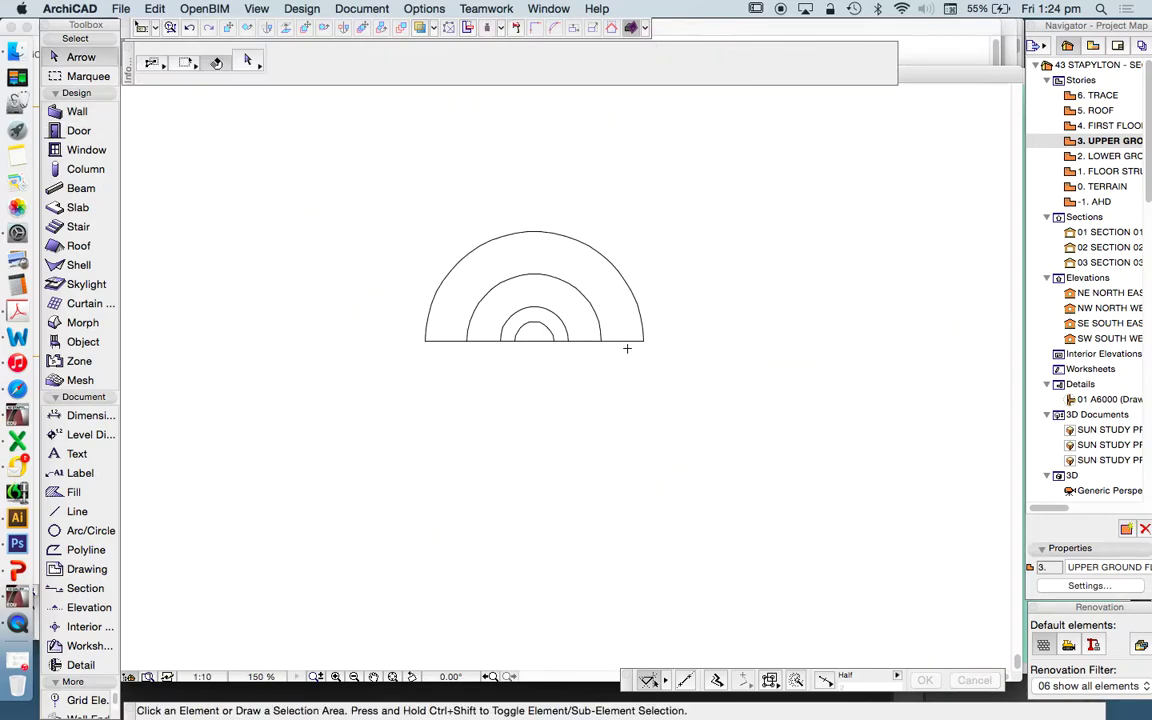
- Stretch the left end of the half-circle pot wall horizontally past its right end, flipping the arc downward
{"action": "left_click", "coordinate": [643, 342]}
{"action": "scroll", "coordinate": [487, 350], "scroll_direction": "up", "scroll_amount": 3}
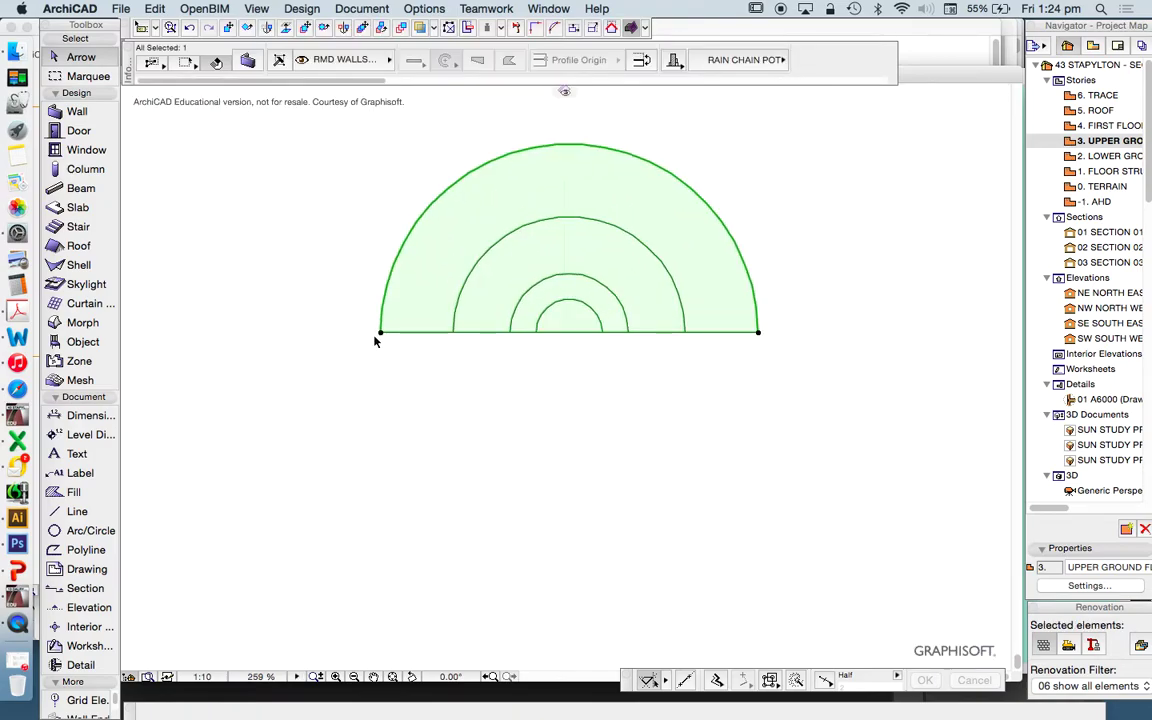
{"action": "left_click", "coordinate": [381, 334]}
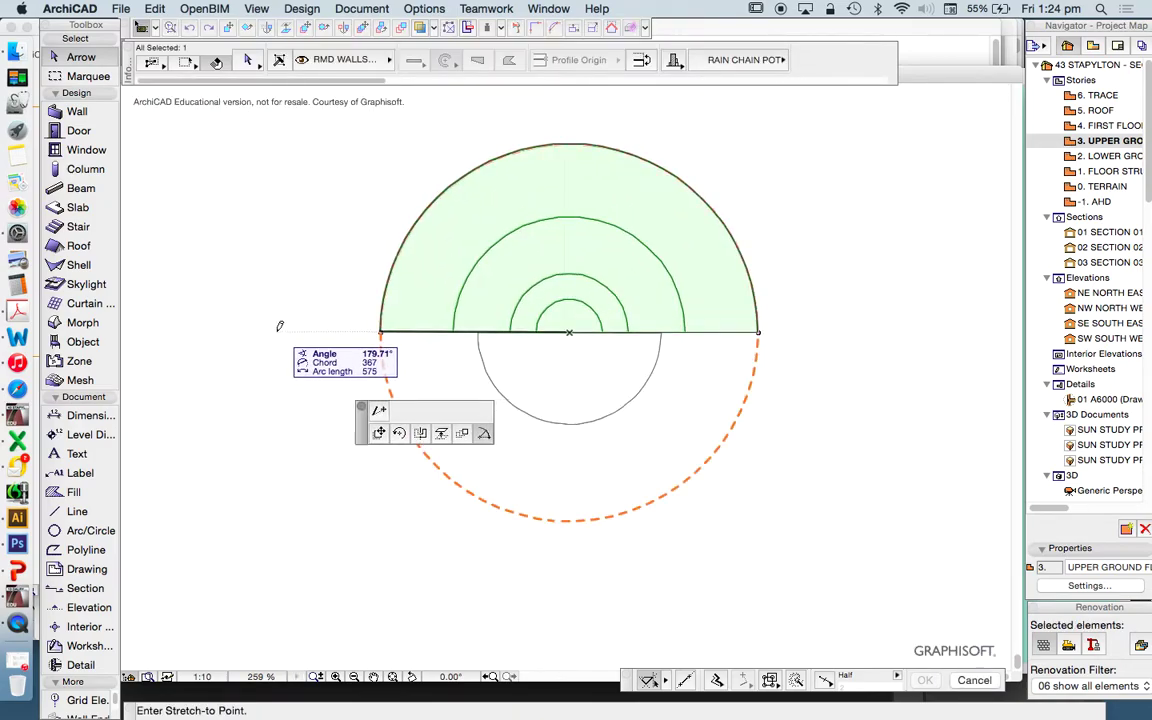
{"action": "left_click", "coordinate": [720, 30]}
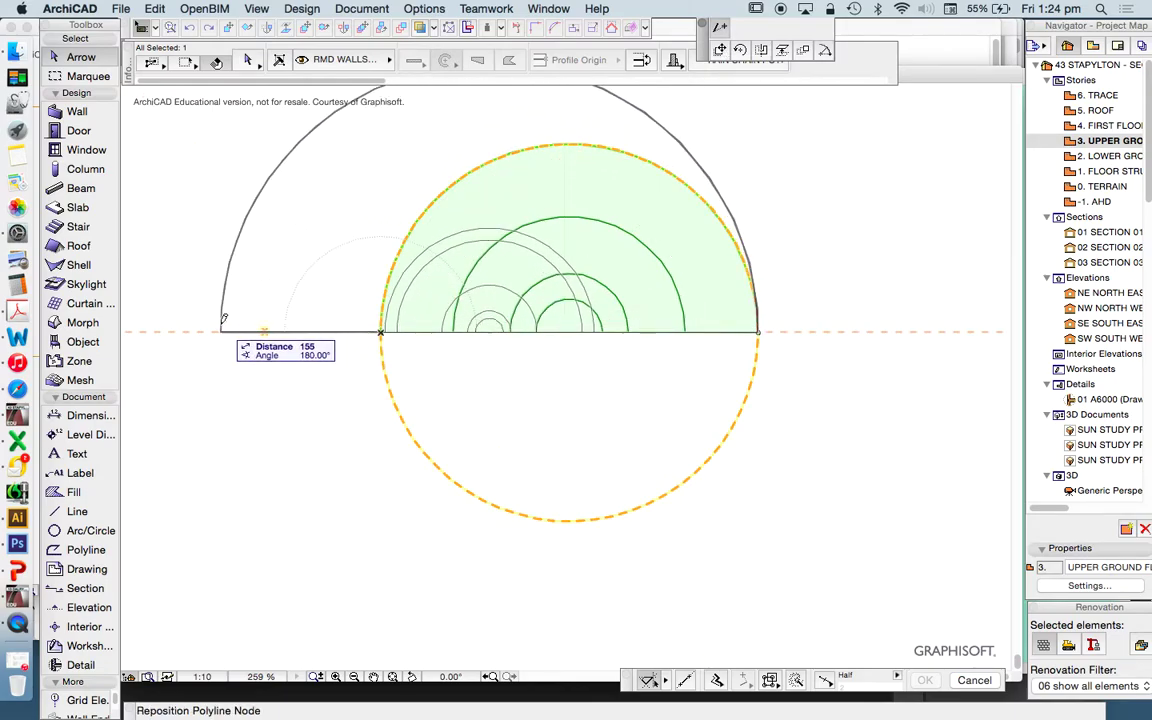
{"action": "scroll", "coordinate": [570, 320], "scroll_direction": "down", "scroll_amount": 3}
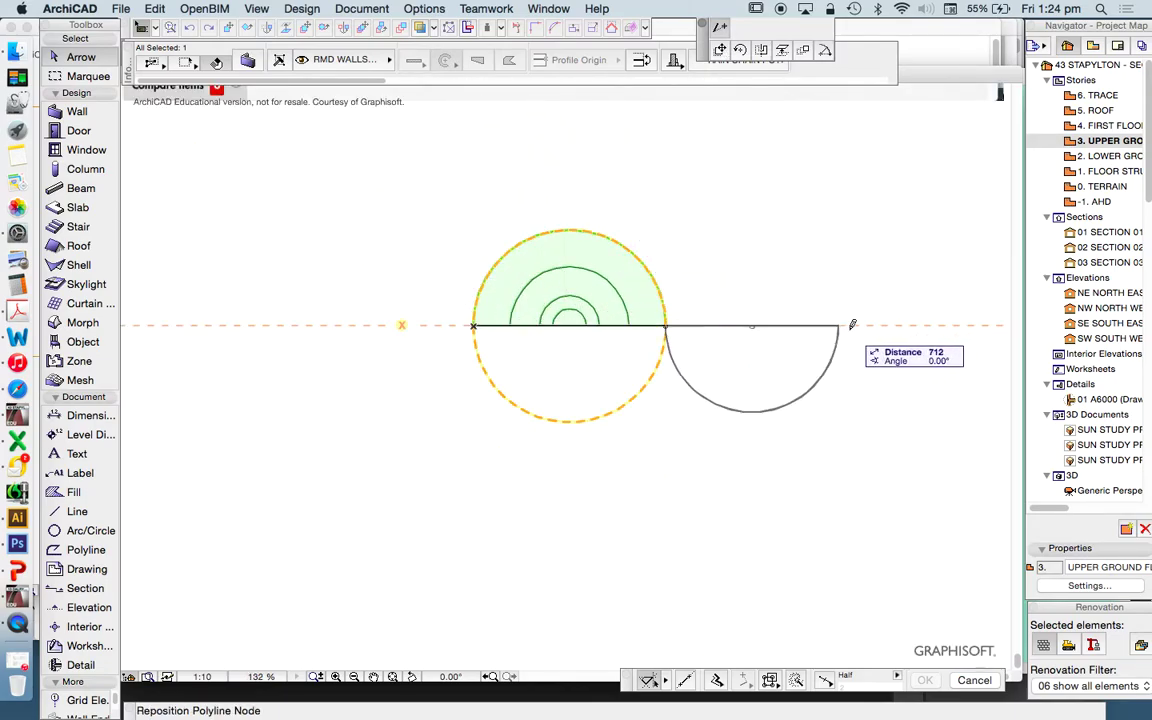
{"action": "left_click", "coordinate": [887, 325]}
{"action": "scroll", "coordinate": [650, 290], "scroll_direction": "down", "scroll_amount": 3}
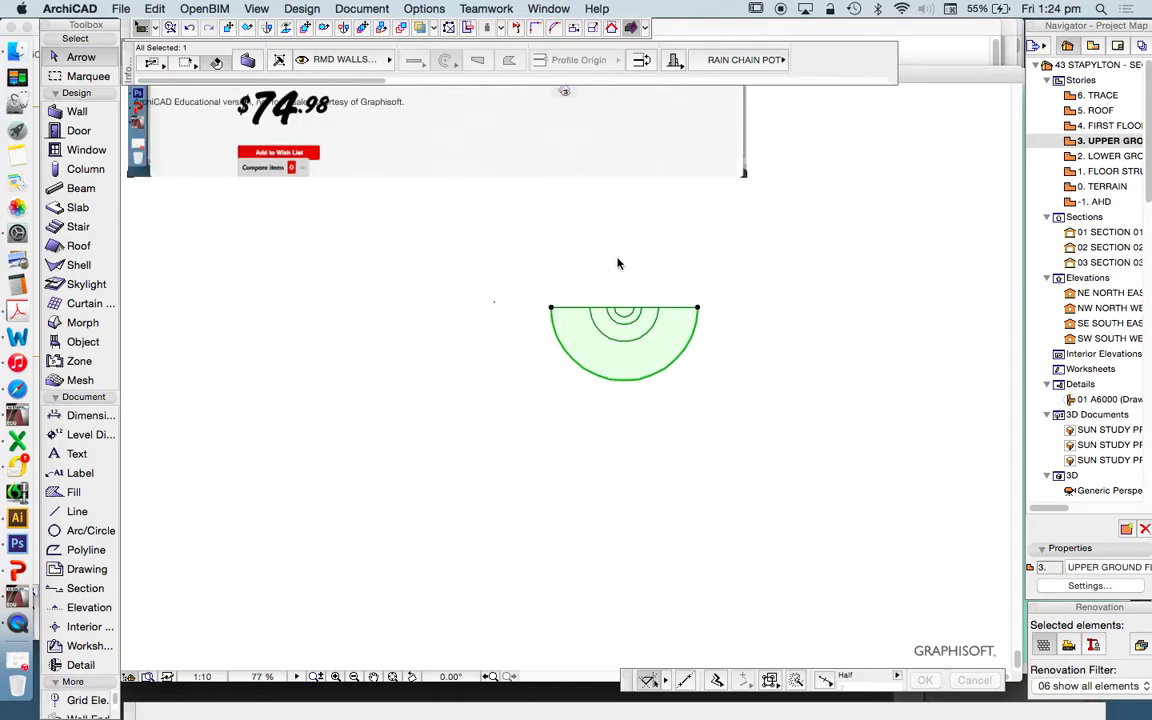
- Inspect the flipped half-circle wall in 3D and return to the story 3 UPPER GROUND floor plan
{"action": "right_click", "coordinate": [625, 258]}
{"action": "left_click", "coordinate": [655, 552]}
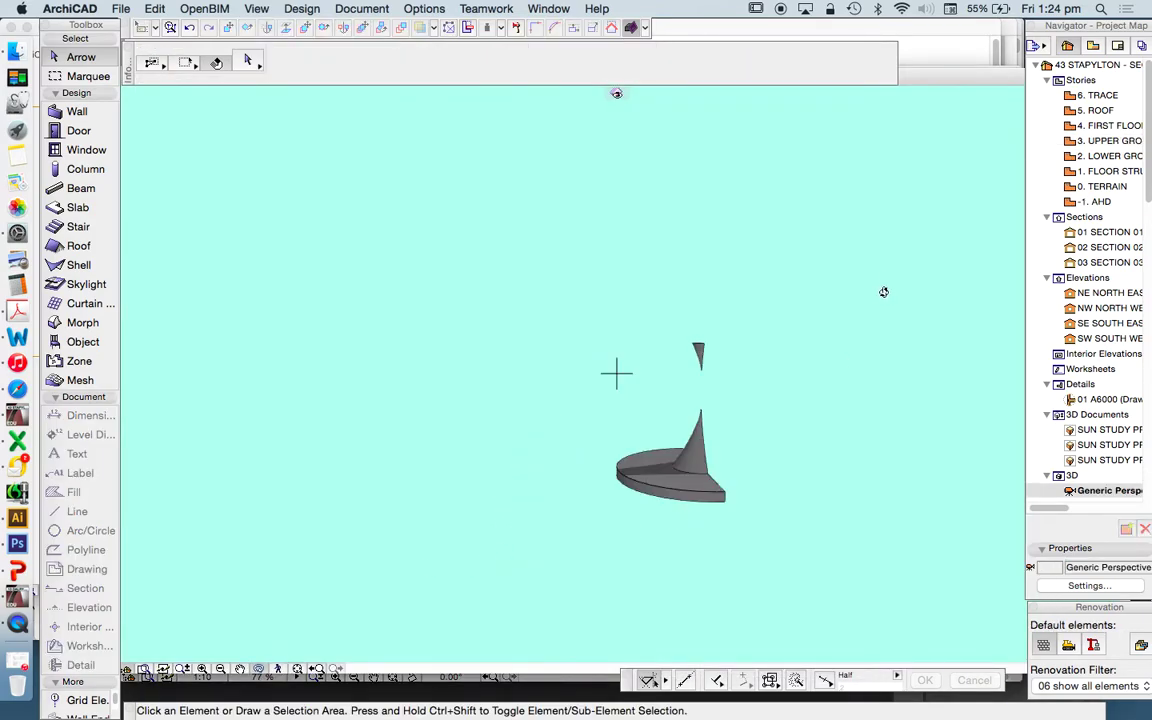
{"action": "double_click", "coordinate": [1089, 142]}
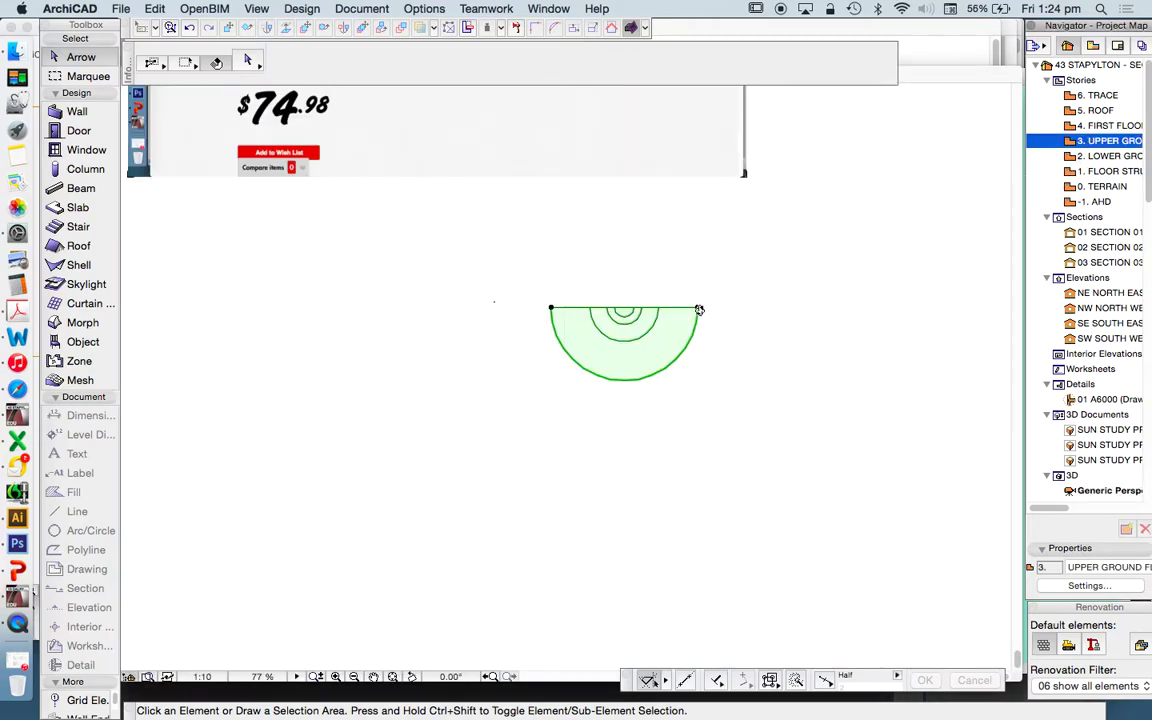
- Stretch the wall's right end horizontally past its left end into a wider upward arc, and check it in 3D before returning to the story 3 plan
{"action": "left_click", "coordinate": [699, 310]}
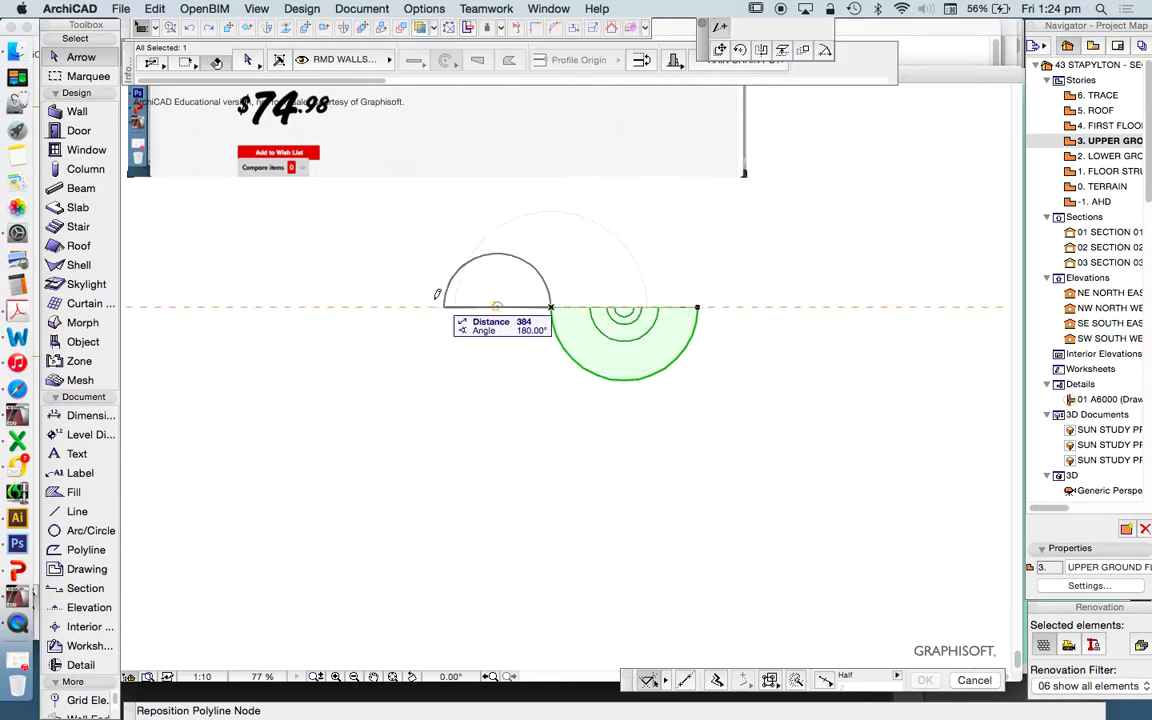
{"action": "left_click", "coordinate": [356, 306]}
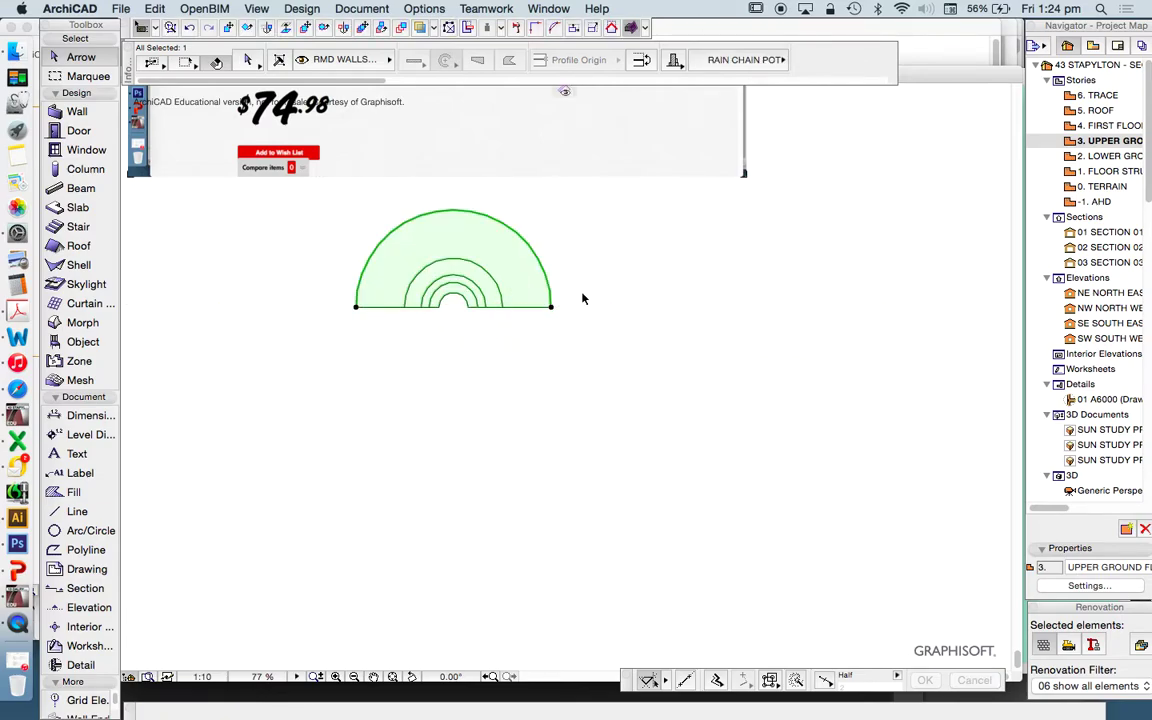
{"action": "right_click", "coordinate": [617, 238]}
{"action": "left_click", "coordinate": [734, 505]}
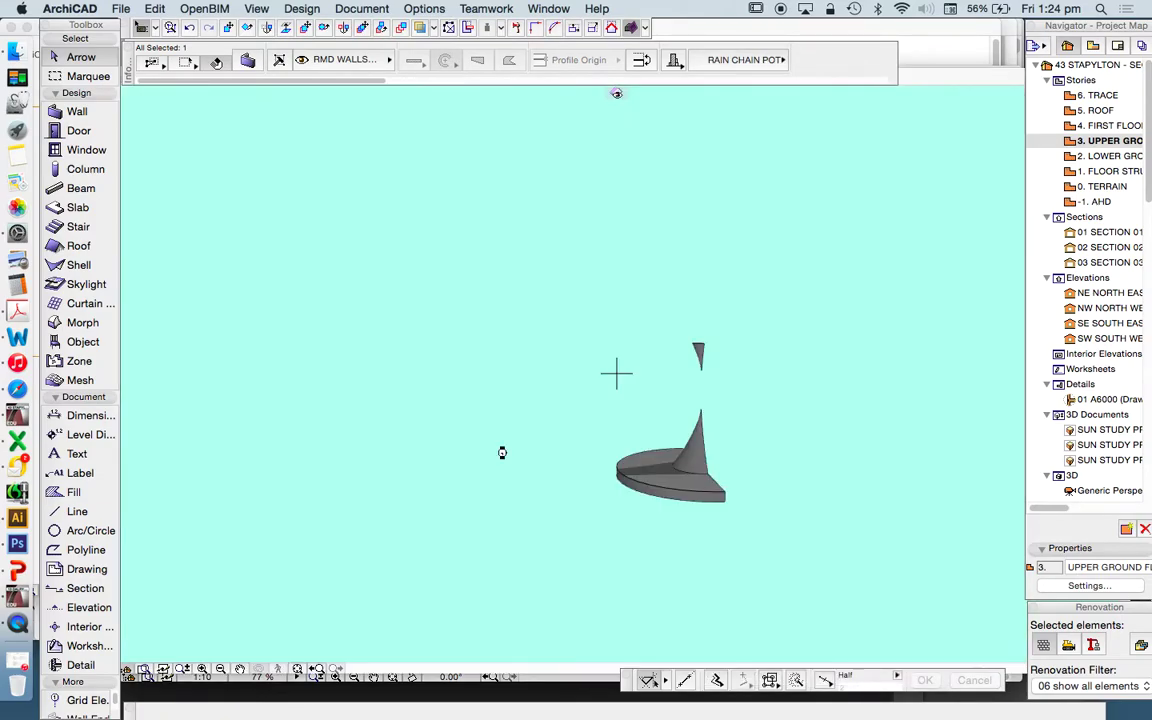
{"action": "middle_click_drag", "start_coordinate": [432, 576], "coordinate": [484, 536], "text": "shift"}
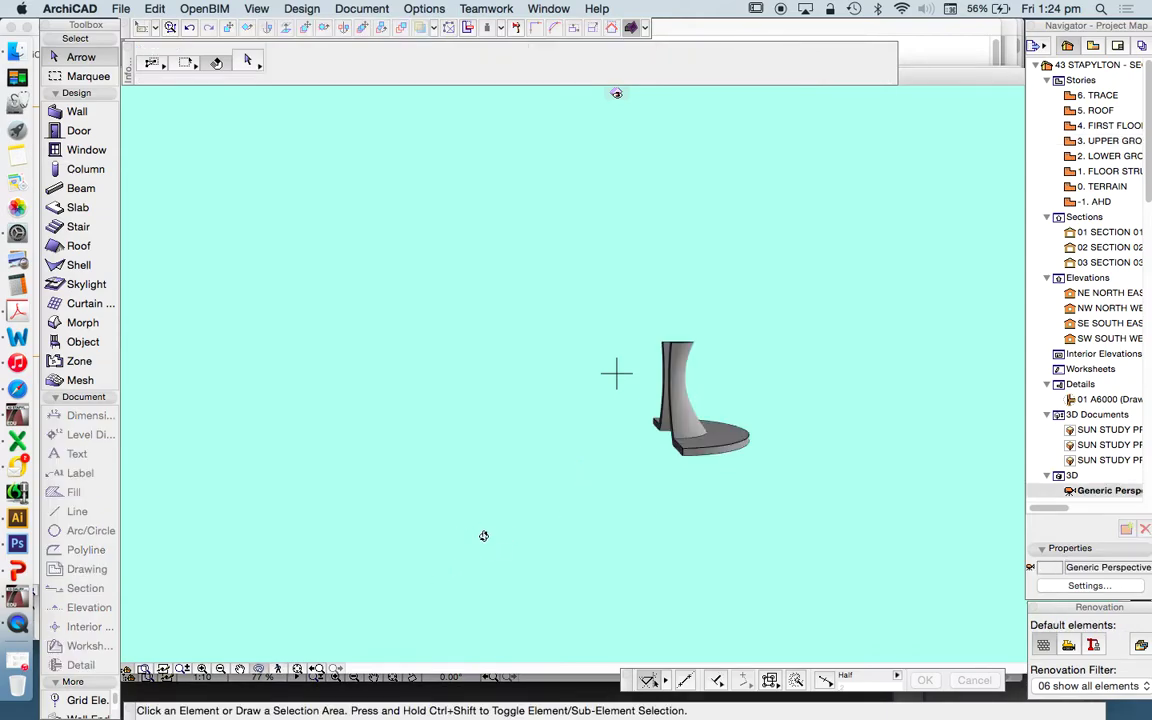
{"action": "double_click", "coordinate": [1097, 145]}
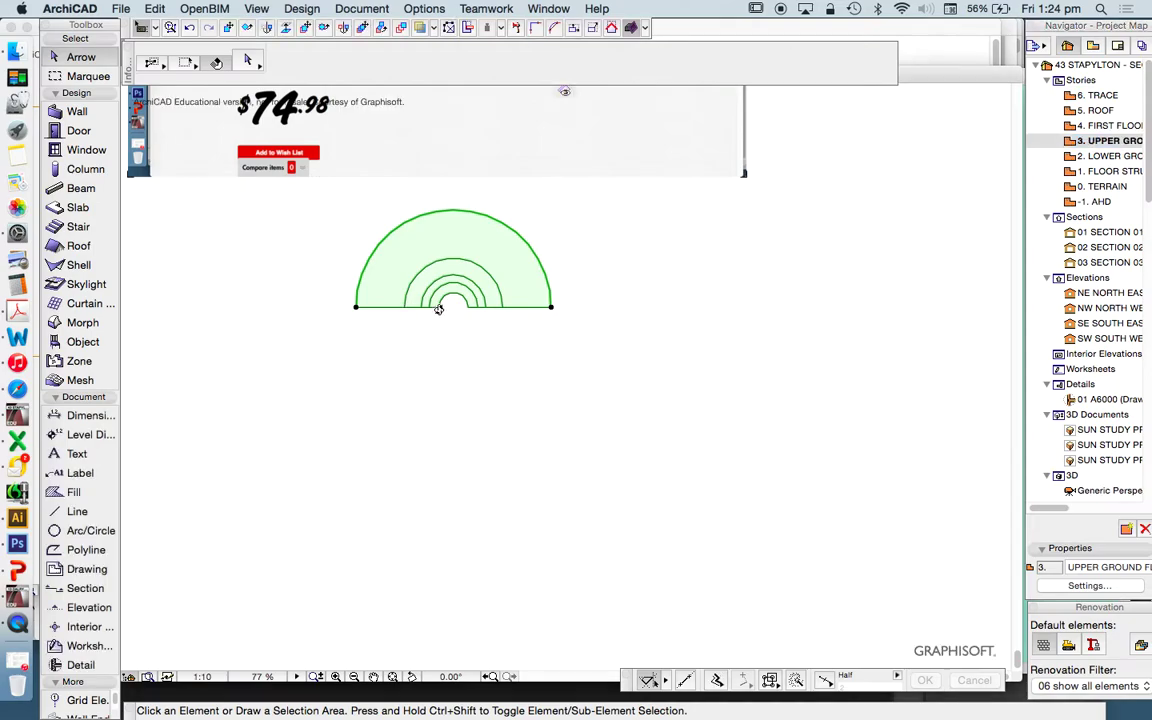
{"action": "left_click", "coordinate": [441, 307]}
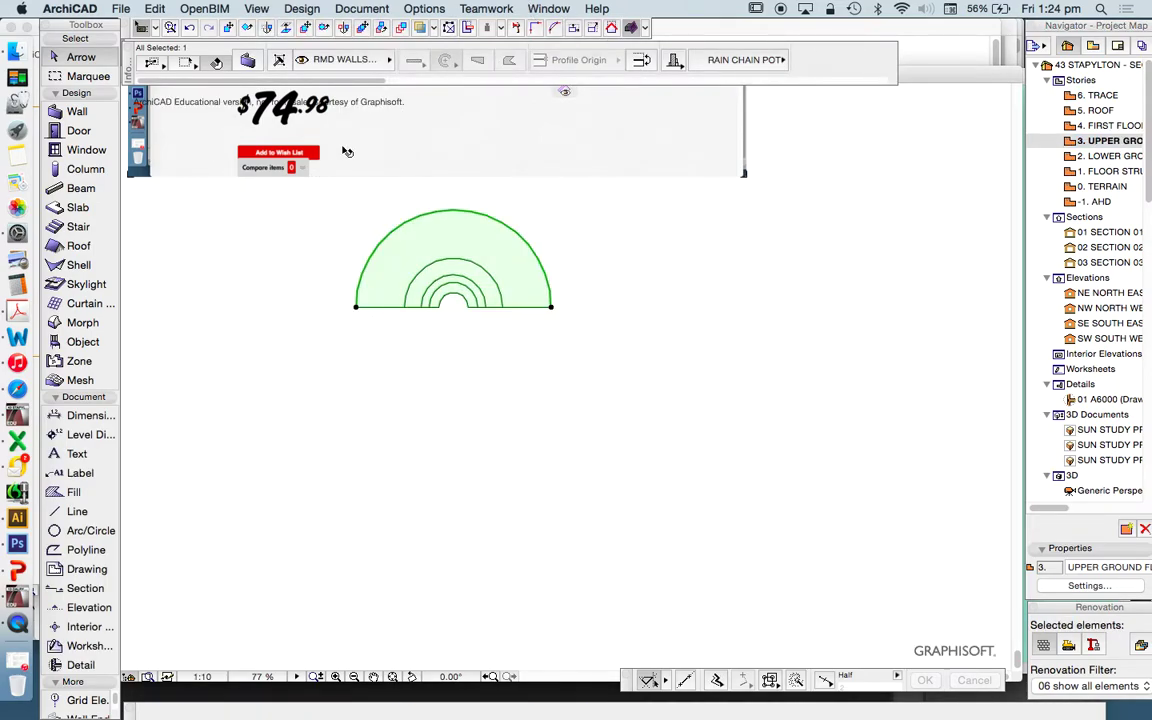
{"action": "key", "text": "Escape"}
{"action": "left_click", "coordinate": [355, 313]}
{"action": "left_click", "coordinate": [355, 311]}
- Open the RAIN CHAIN POT profile for editing from the Profile Manager
{"action": "left_click", "coordinate": [424, 8]}
{"action": "mouse_move", "coordinate": [470, 28]}
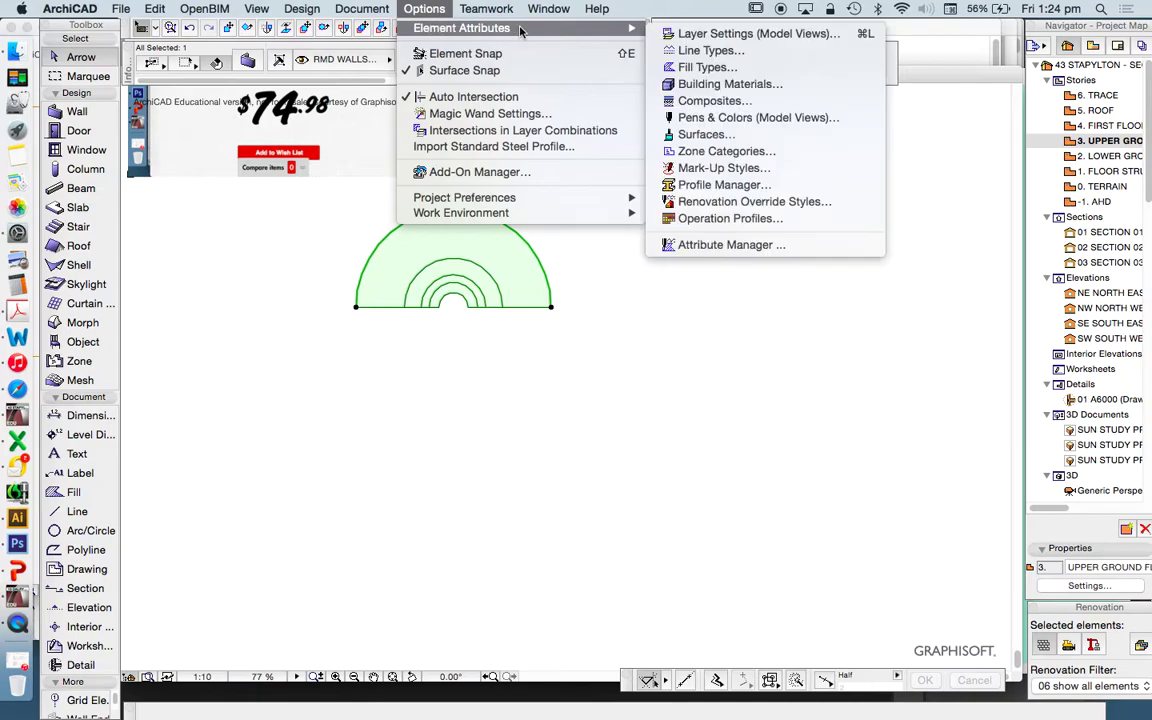
{"action": "left_click", "coordinate": [705, 186]}
{"action": "left_click", "coordinate": [1008, 146]}
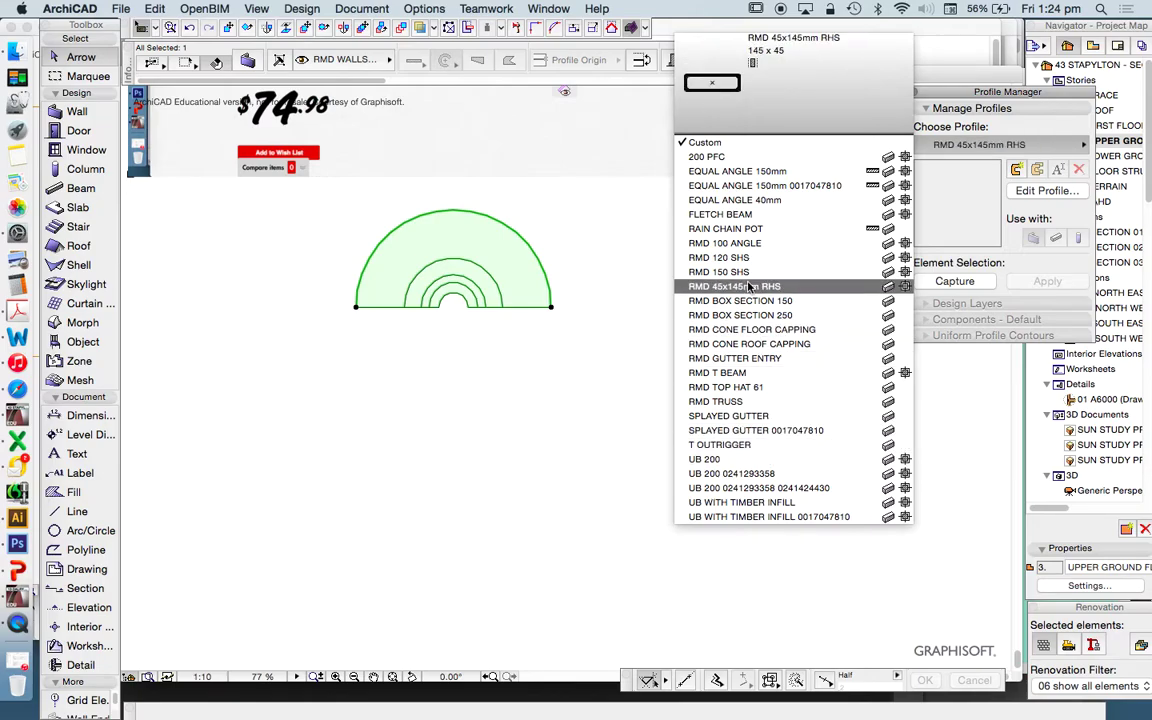
{"action": "left_click", "coordinate": [707, 139]}
{"action": "left_click", "coordinate": [999, 146]}
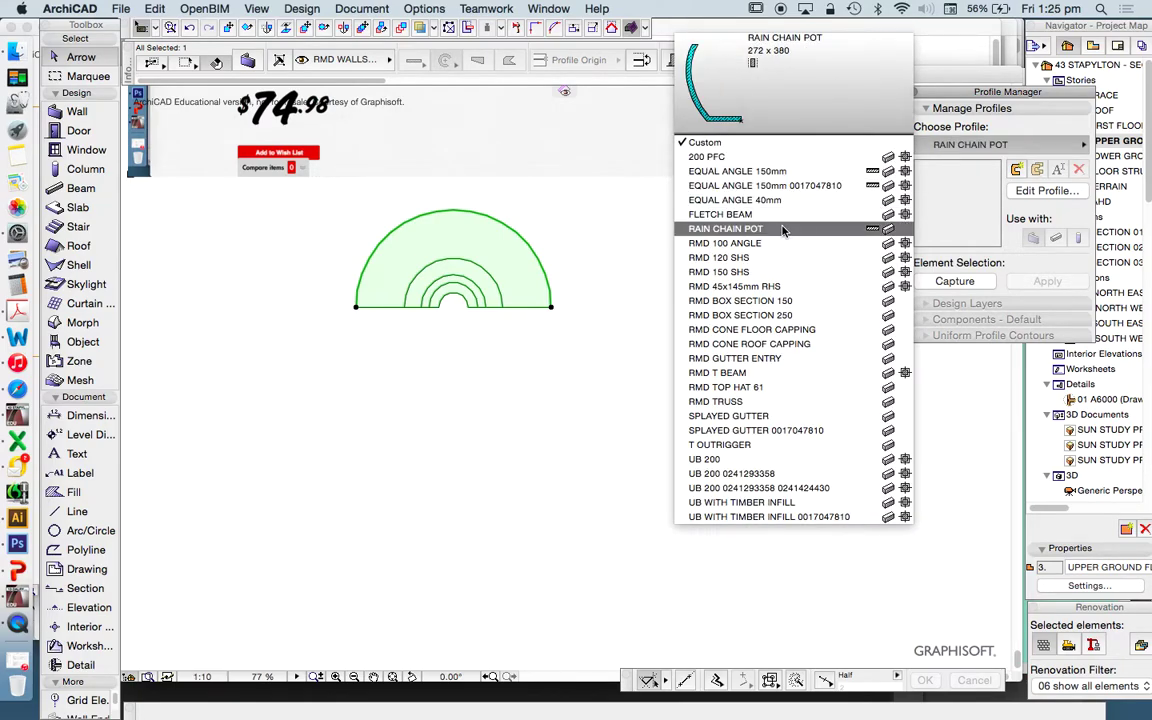
{"action": "left_click", "coordinate": [725, 228]}
{"action": "left_click", "coordinate": [1046, 191]}
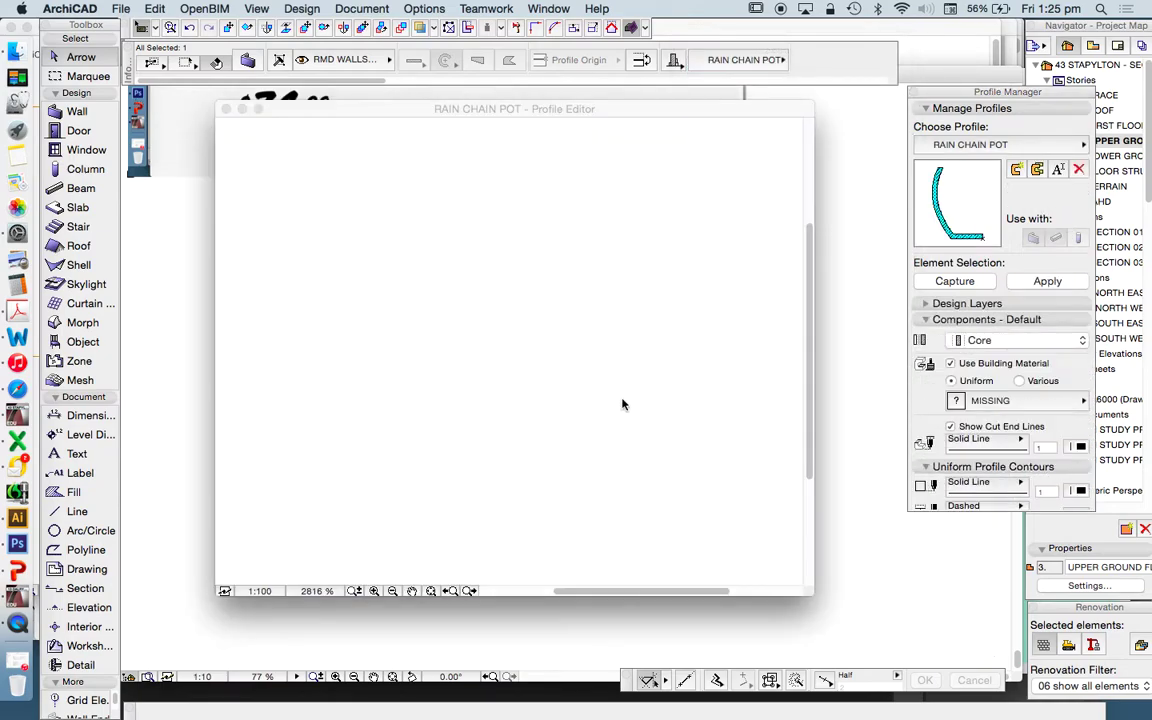
- Move the pot profile horizontally so its outermost curve lines up with the origin, store the profile and close the editor
{"action": "left_click_drag", "start_coordinate": [660, 563], "coordinate": [583, 565]}
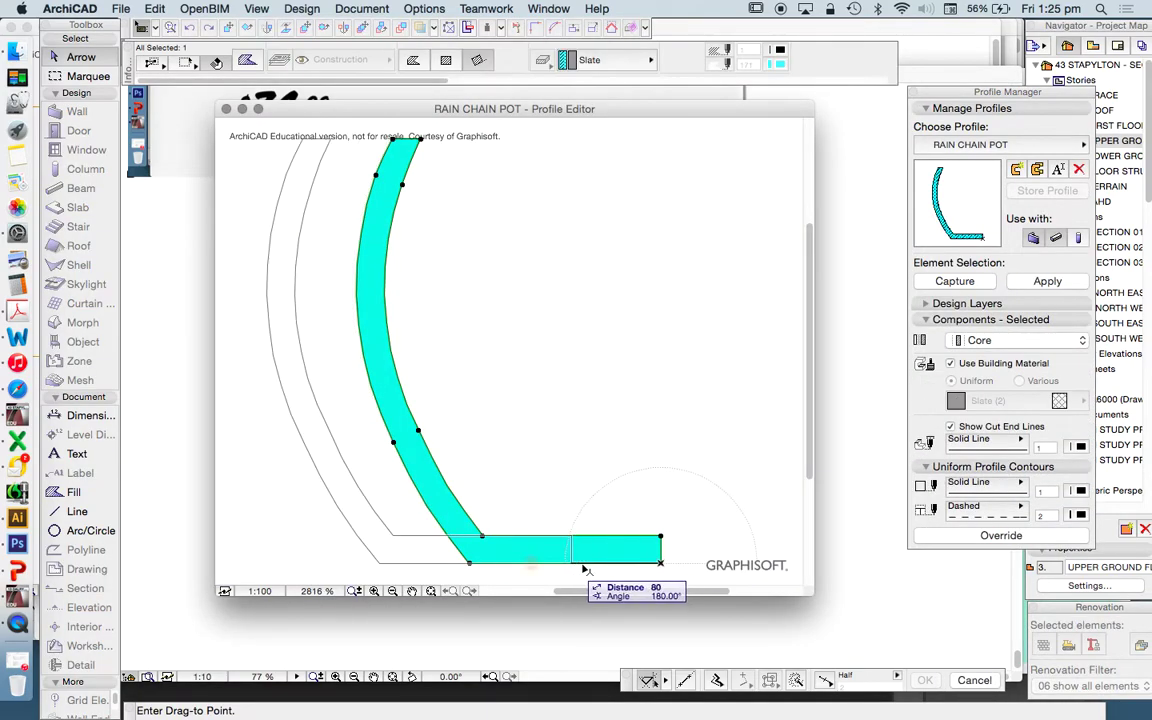
{"action": "key", "text": "Escape"}
{"action": "left_click", "coordinate": [660, 563]}
{"action": "scroll", "coordinate": [268, 286], "scroll_direction": "down", "scroll_amount": 3}
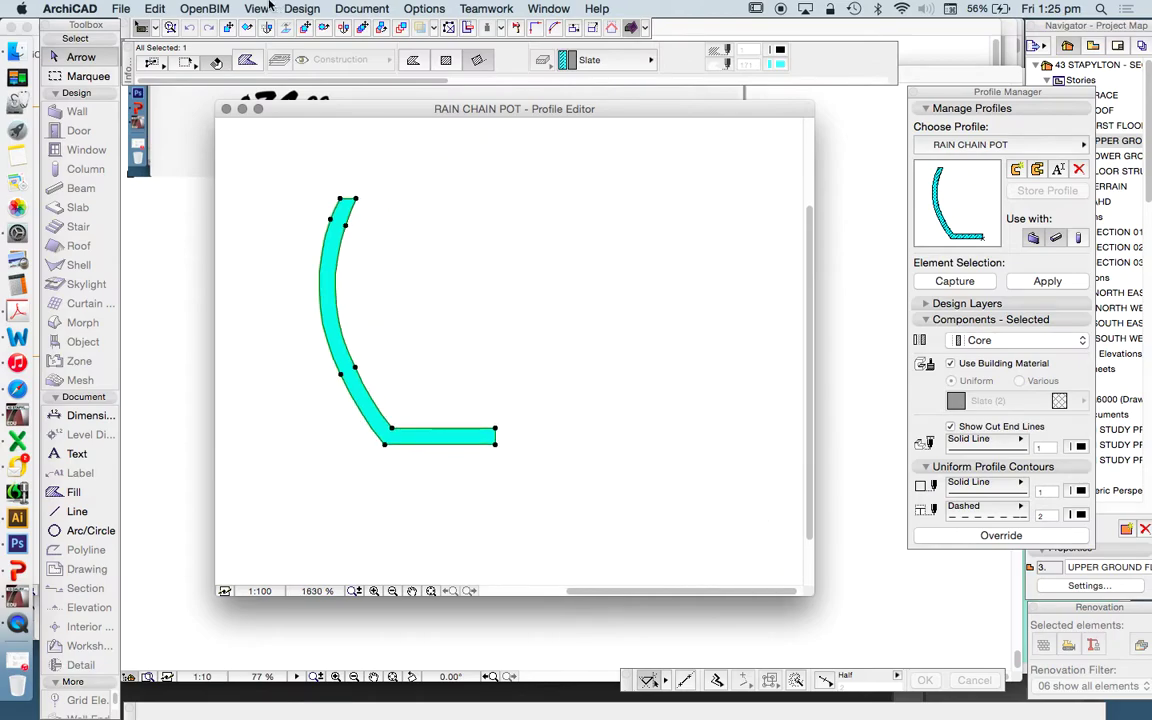
{"action": "key", "text": "super+d"}
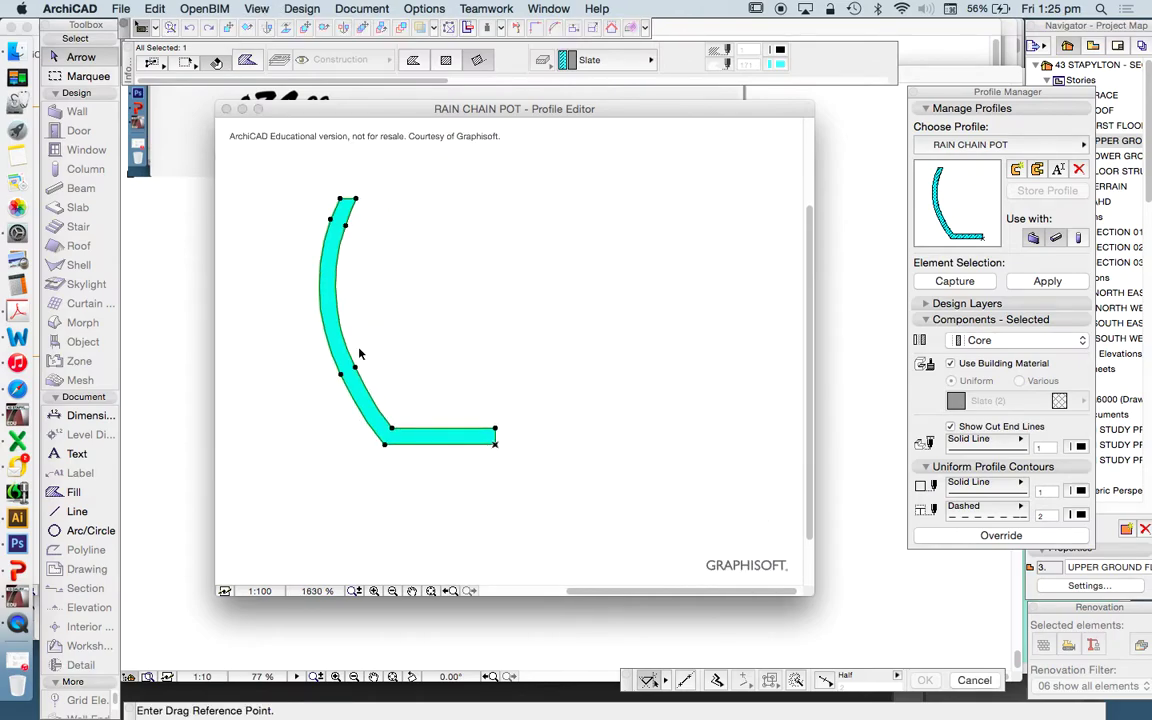
{"action": "left_click", "coordinate": [320, 297]}
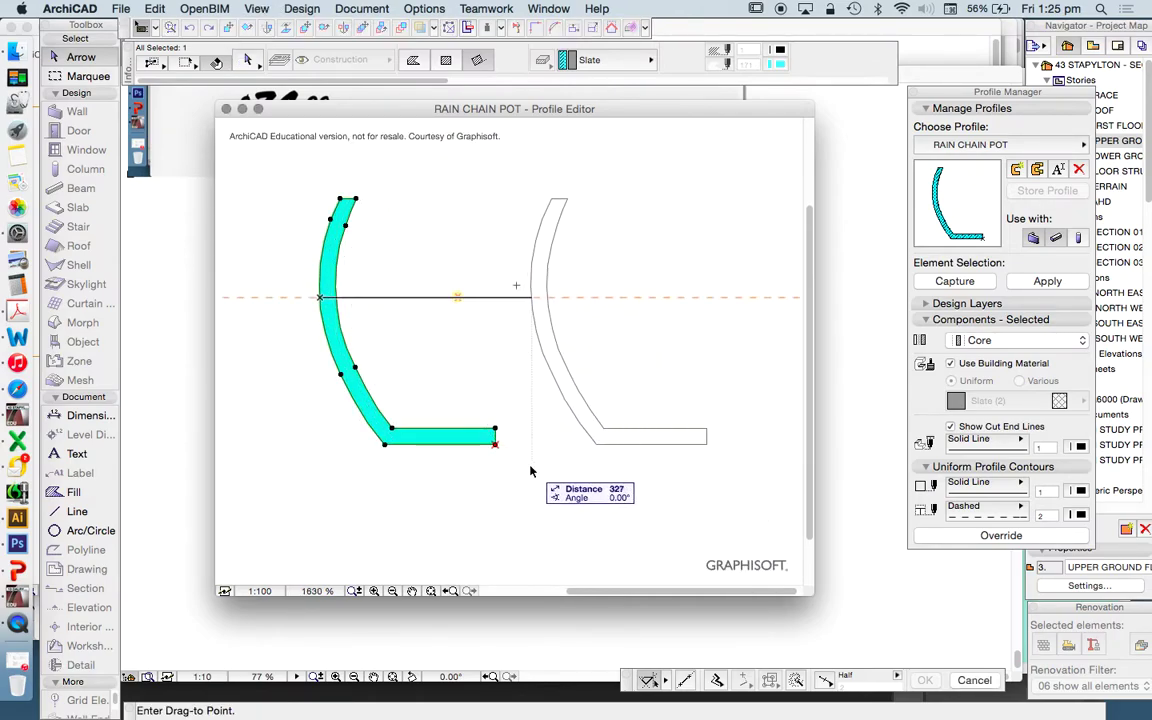
{"action": "left_click", "coordinate": [495, 445]}
{"action": "left_click", "coordinate": [570, 403]}
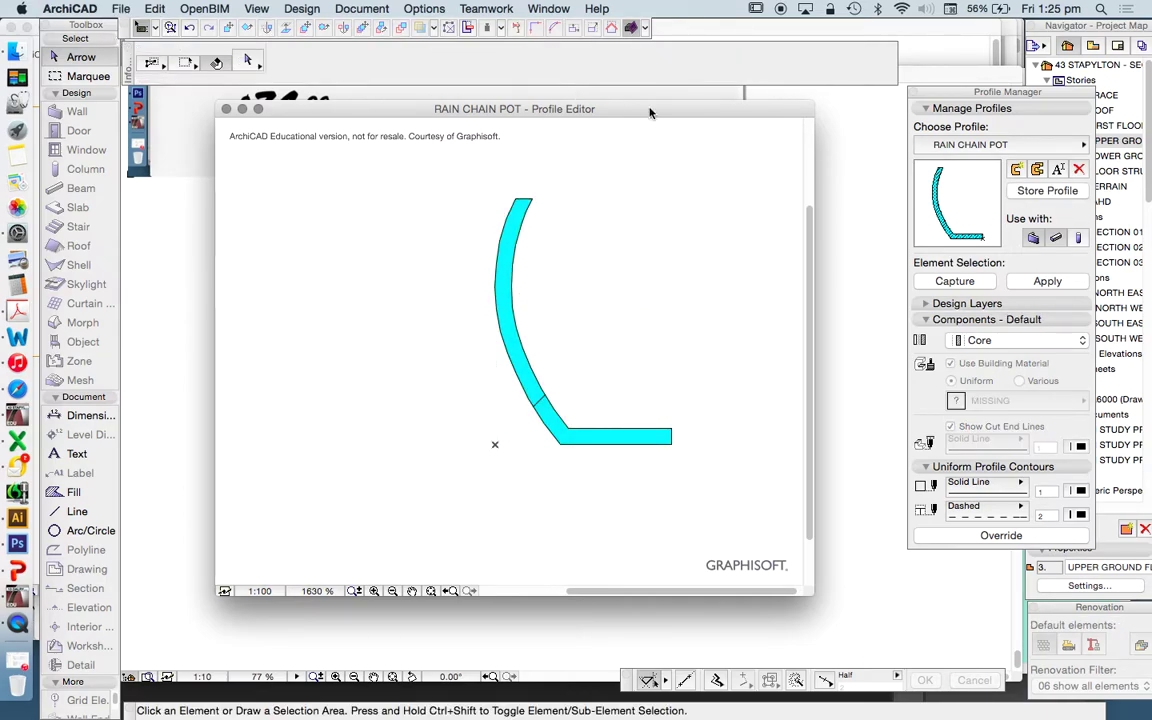
{"action": "left_click", "coordinate": [1043, 192]}
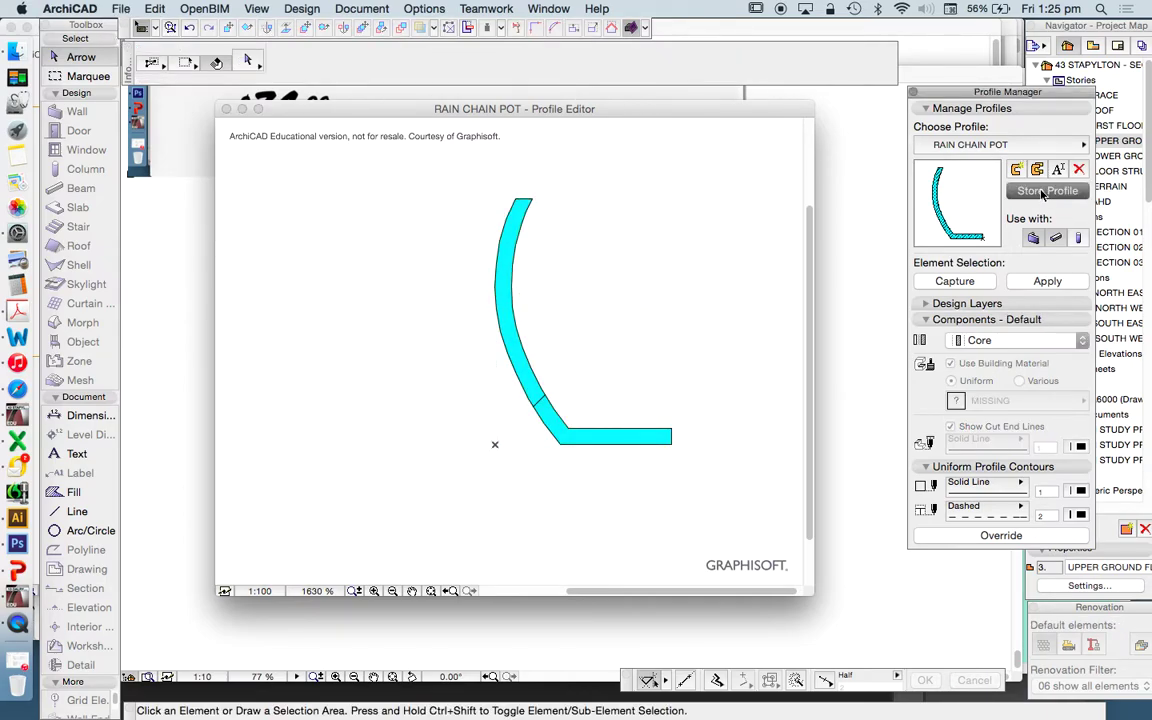
{"action": "left_click", "coordinate": [228, 109]}
- Draw a half-circle arc wall with the RAIN CHAIN POT profile and a 1 mm radius below the existing walls
{"action": "scroll", "coordinate": [440, 335], "scroll_direction": "down", "scroll_amount": 3}
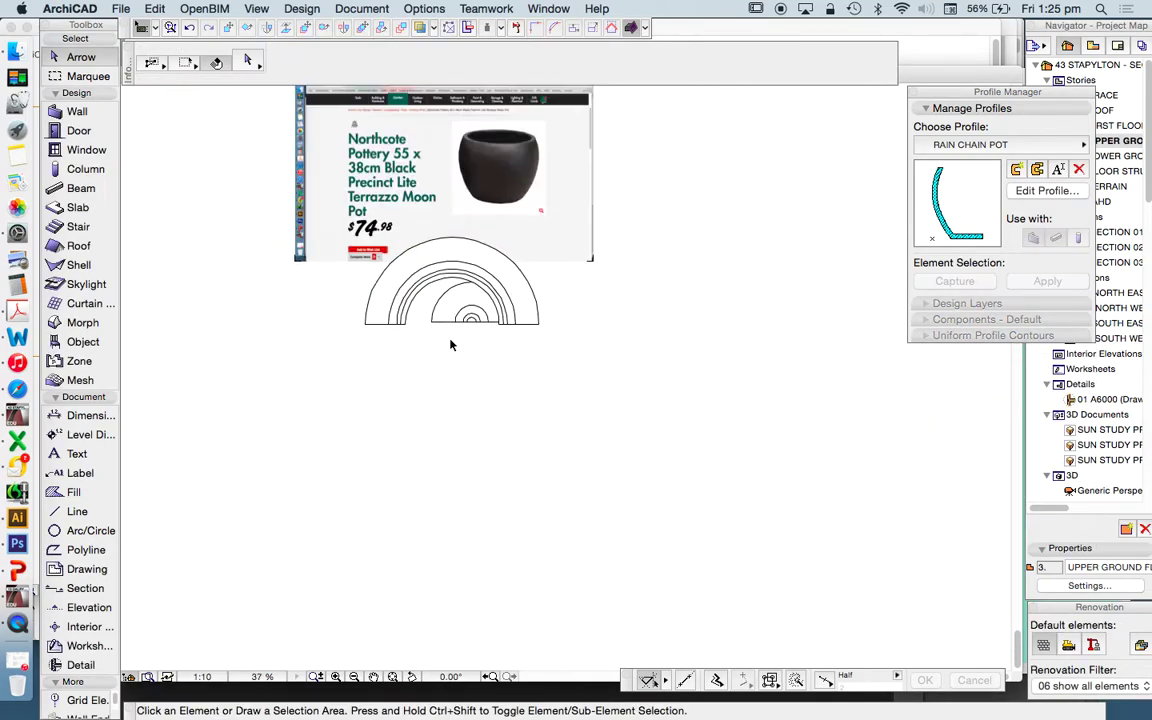
{"action": "left_click", "coordinate": [399, 325], "text": "alt"}
{"action": "scroll", "coordinate": [432, 382], "scroll_direction": "up", "scroll_amount": 3}
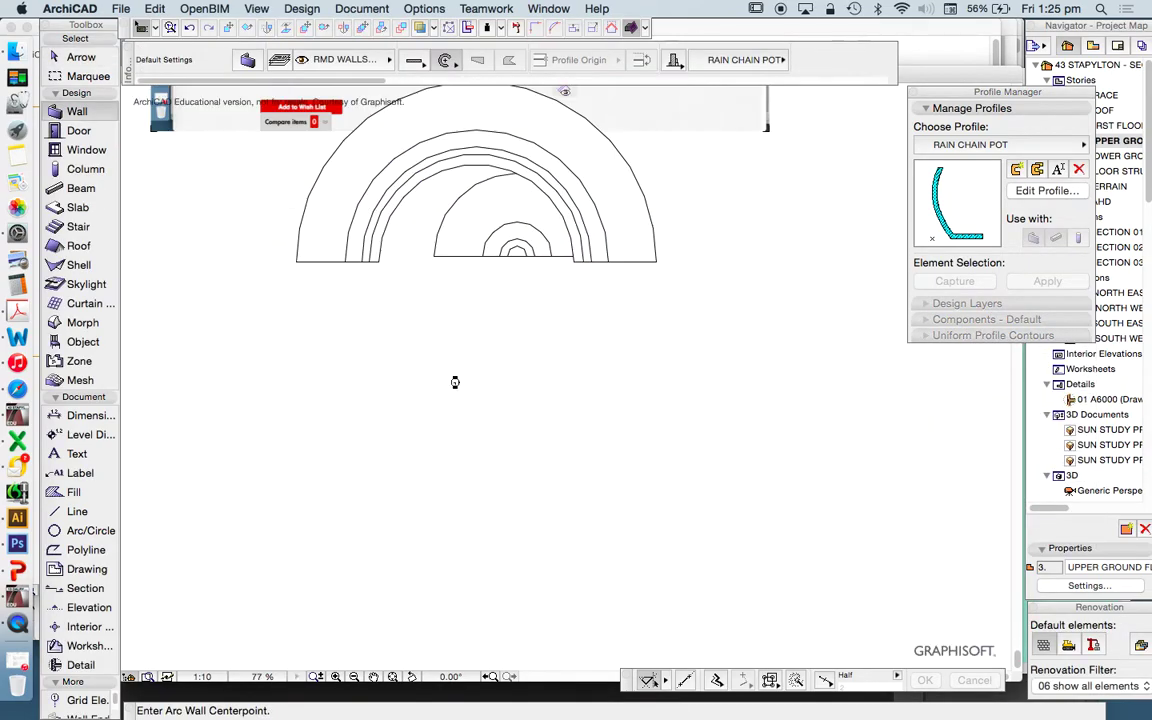
{"action": "left_click", "coordinate": [455, 383]}
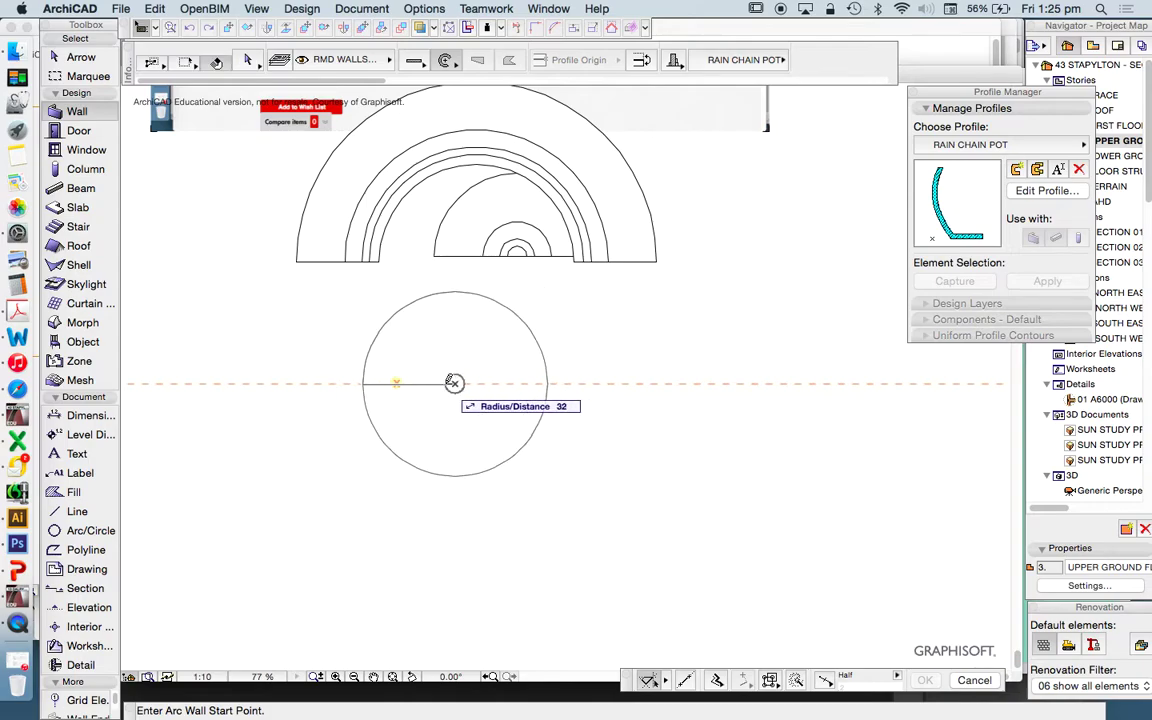
{"action": "type", "text": "1"}
{"action": "key", "text": "Return"}
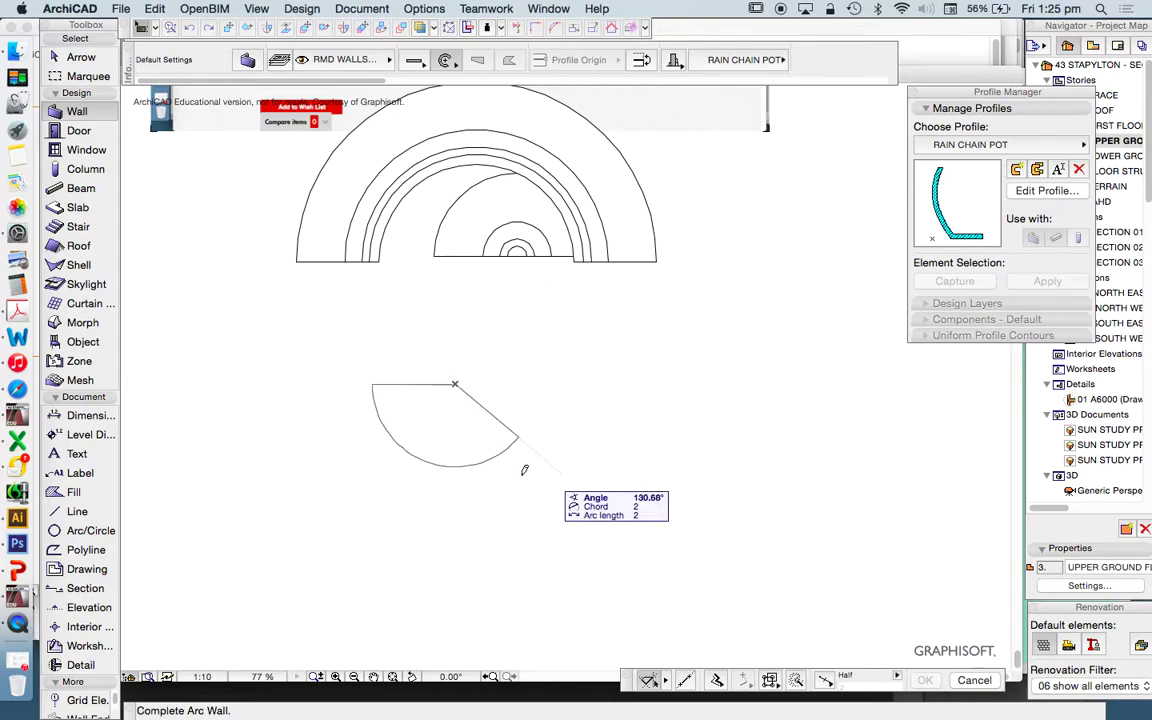
{"action": "left_click", "coordinate": [645, 378]}
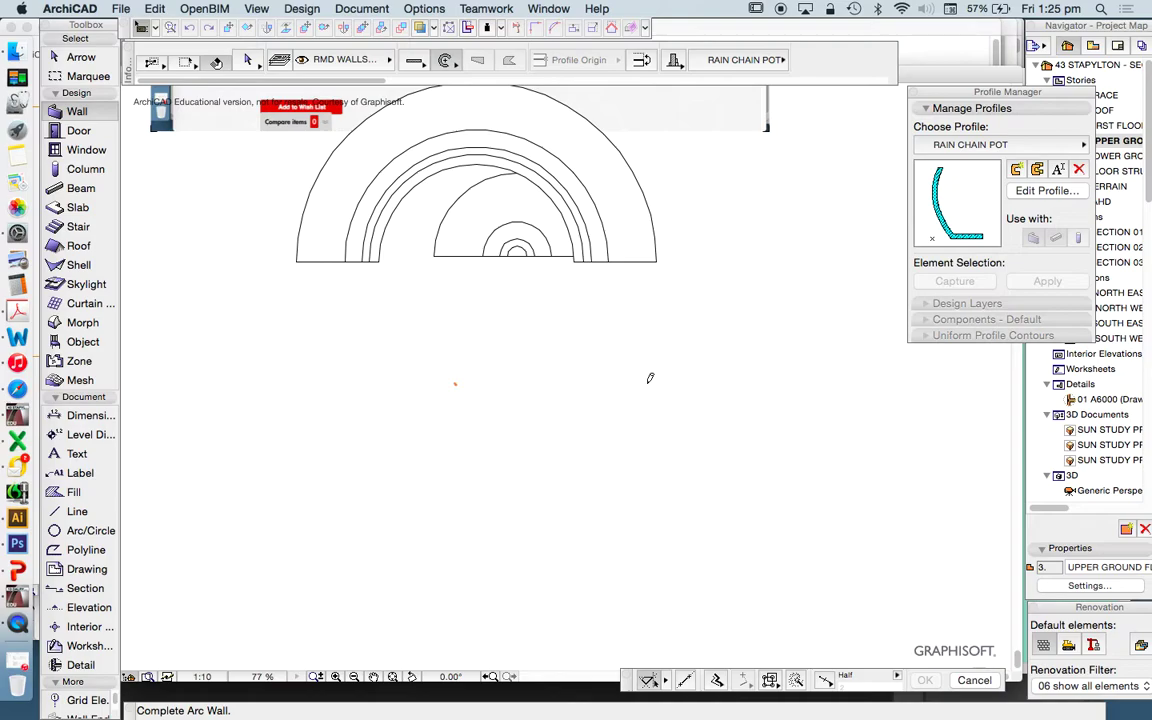
{"action": "left_click", "coordinate": [536, 384]}
{"action": "key", "text": "Escape"}
{"action": "key", "text": "Escape"}
- Show the new half-circle wall in 3D and close the Profile Manager
{"action": "left_click", "coordinate": [540, 387]}
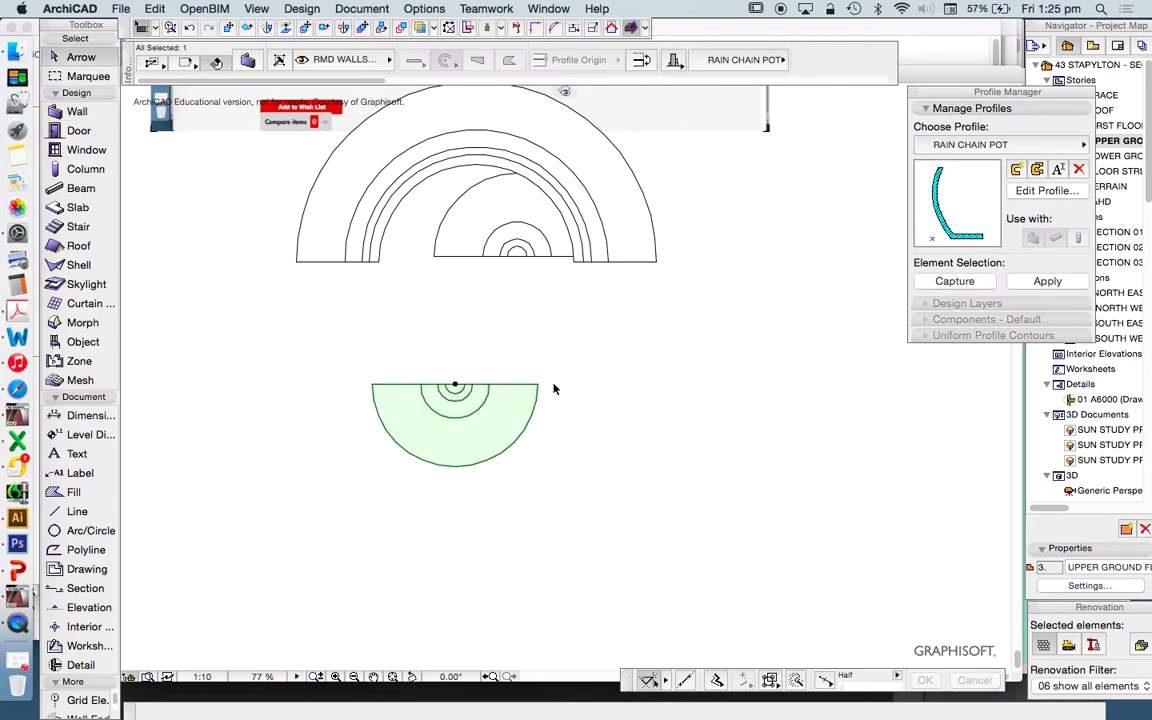
{"action": "right_click", "coordinate": [622, 358]}
{"action": "left_click", "coordinate": [743, 654]}
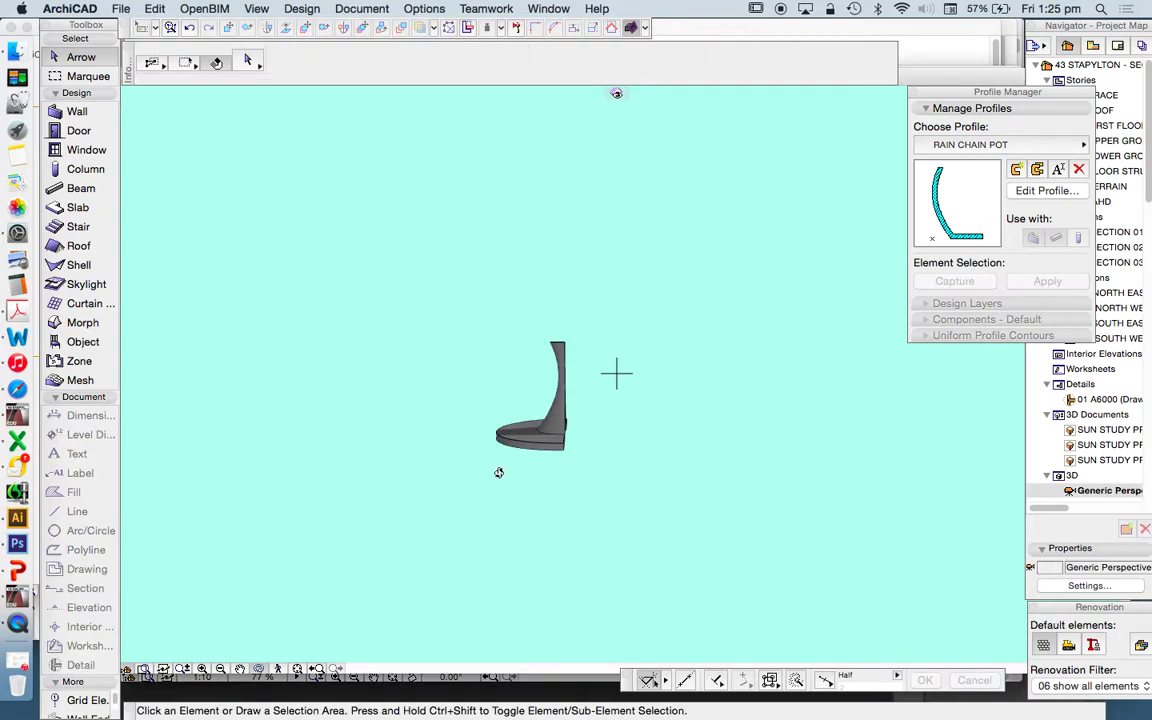
{"action": "left_click", "coordinate": [913, 93]}
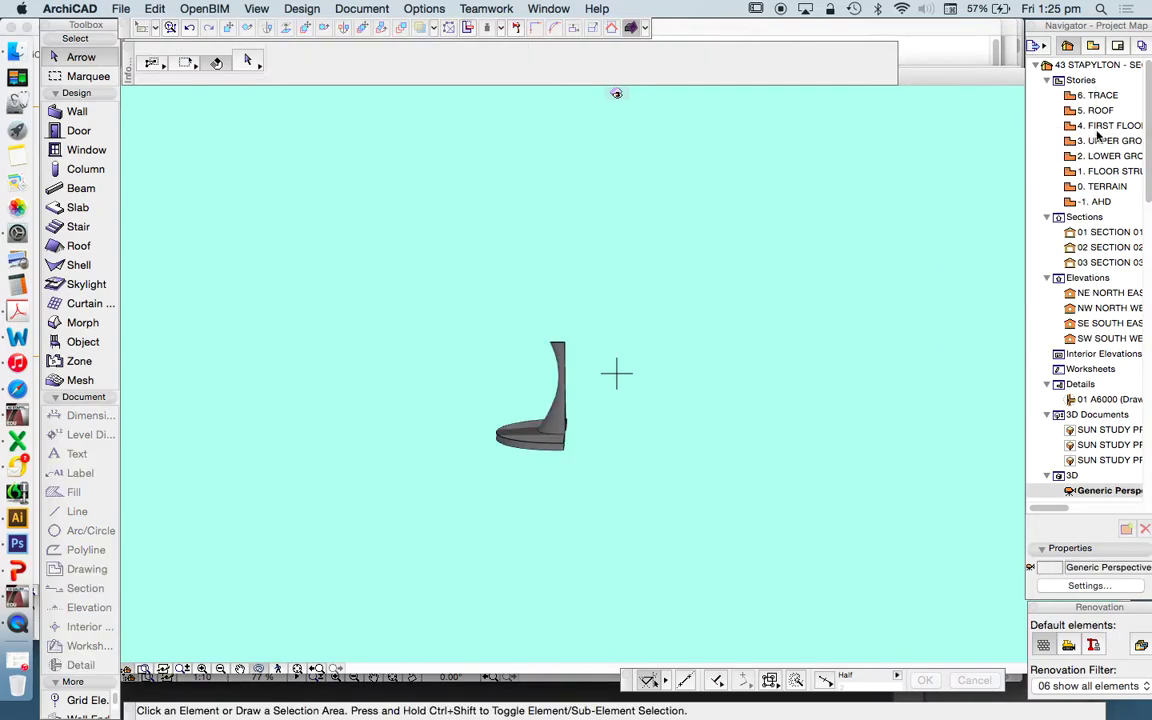
- Return to the story 3 UPPER GROUND floor plan and delete the lower half-circle wall
{"action": "double_click", "coordinate": [1105, 126]}
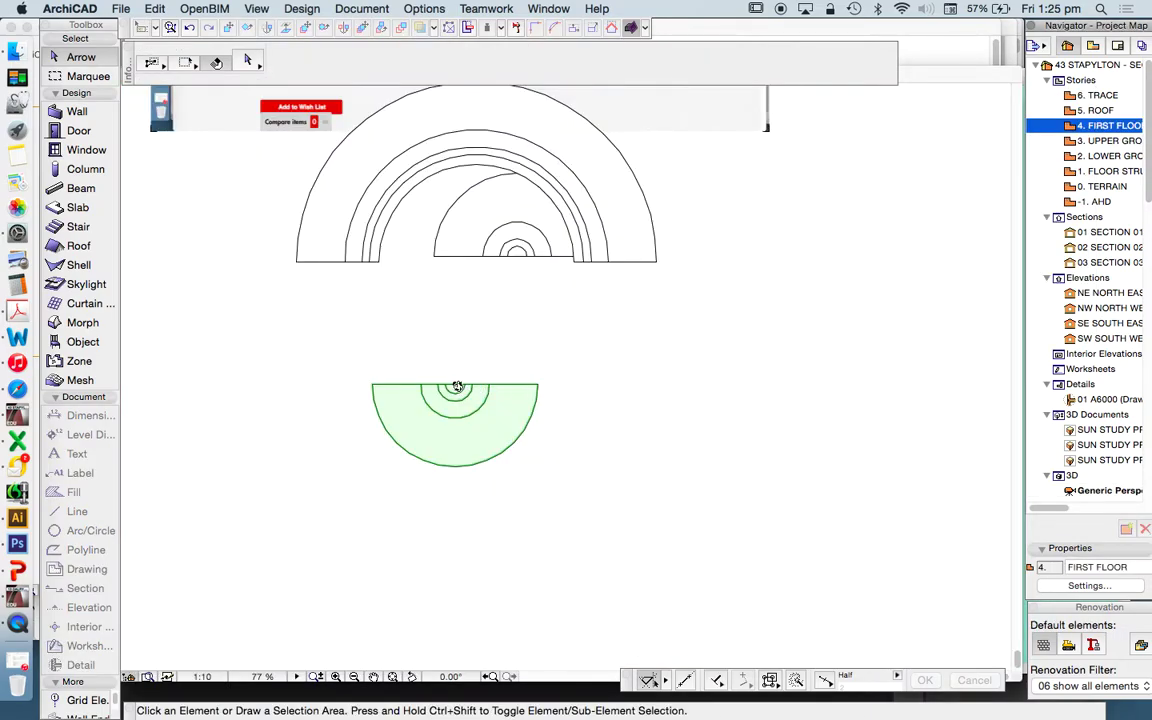
{"action": "left_click", "coordinate": [456, 387]}
{"action": "left_click", "coordinate": [489, 392]}
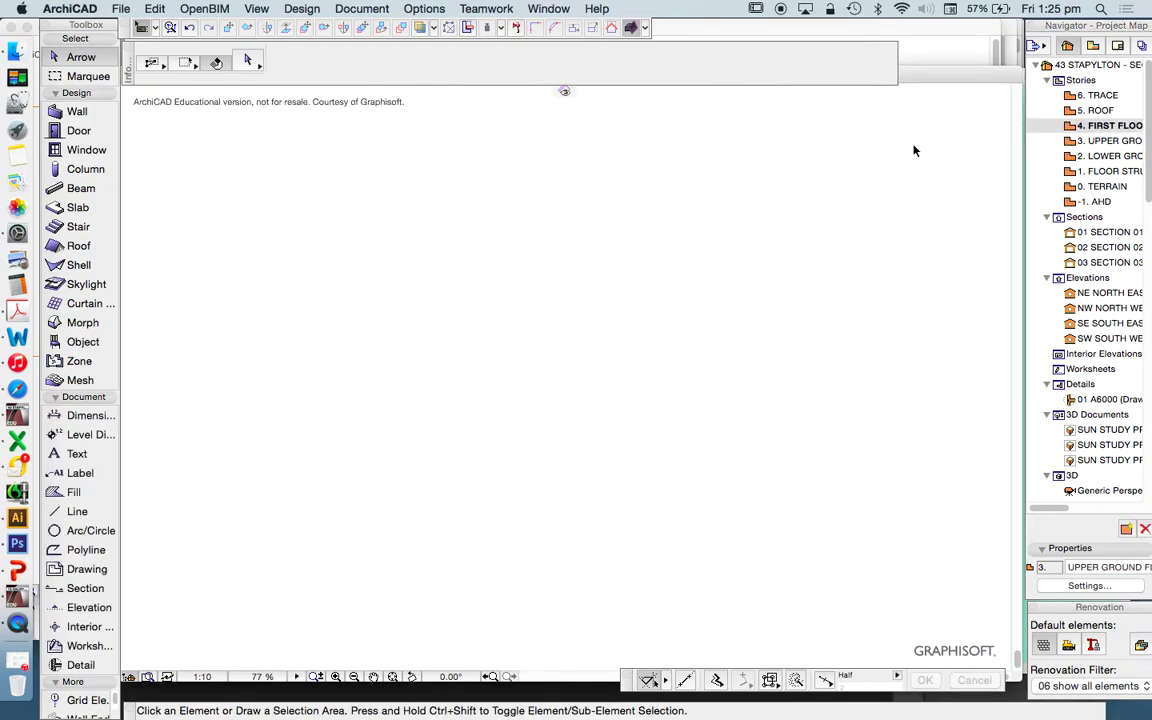
{"action": "double_click", "coordinate": [1127, 144]}
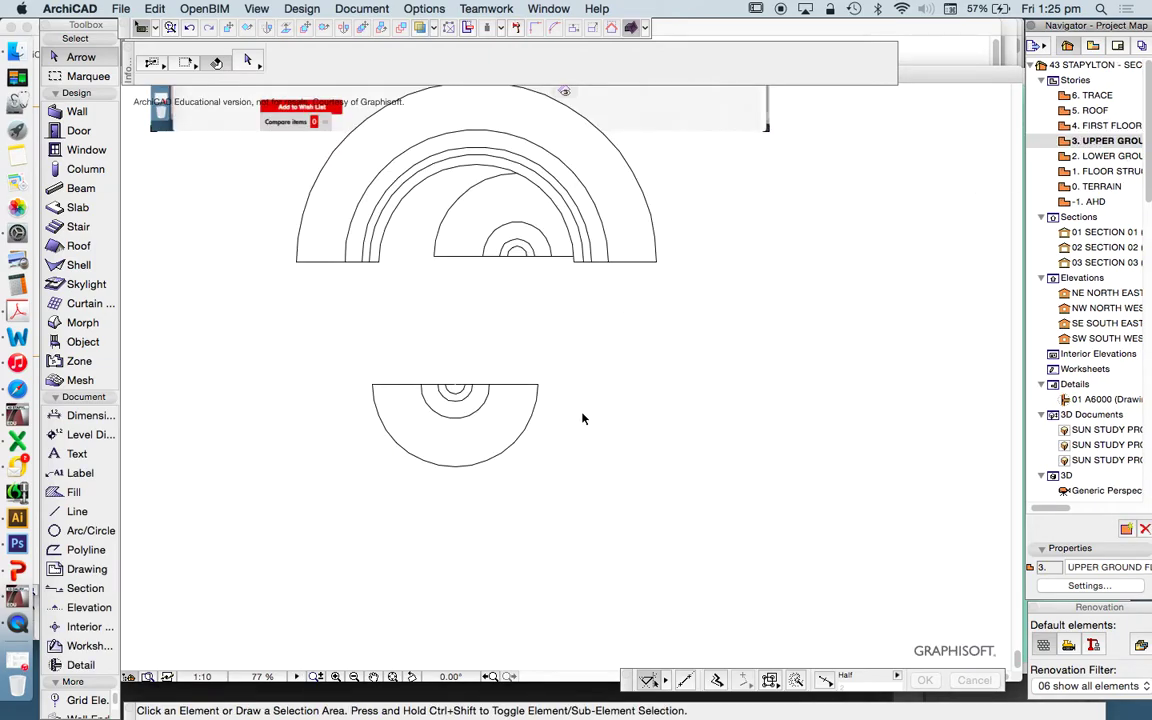
{"action": "left_click_drag", "start_coordinate": [582, 418], "coordinate": [386, 326]}
{"action": "key", "text": "Delete"}
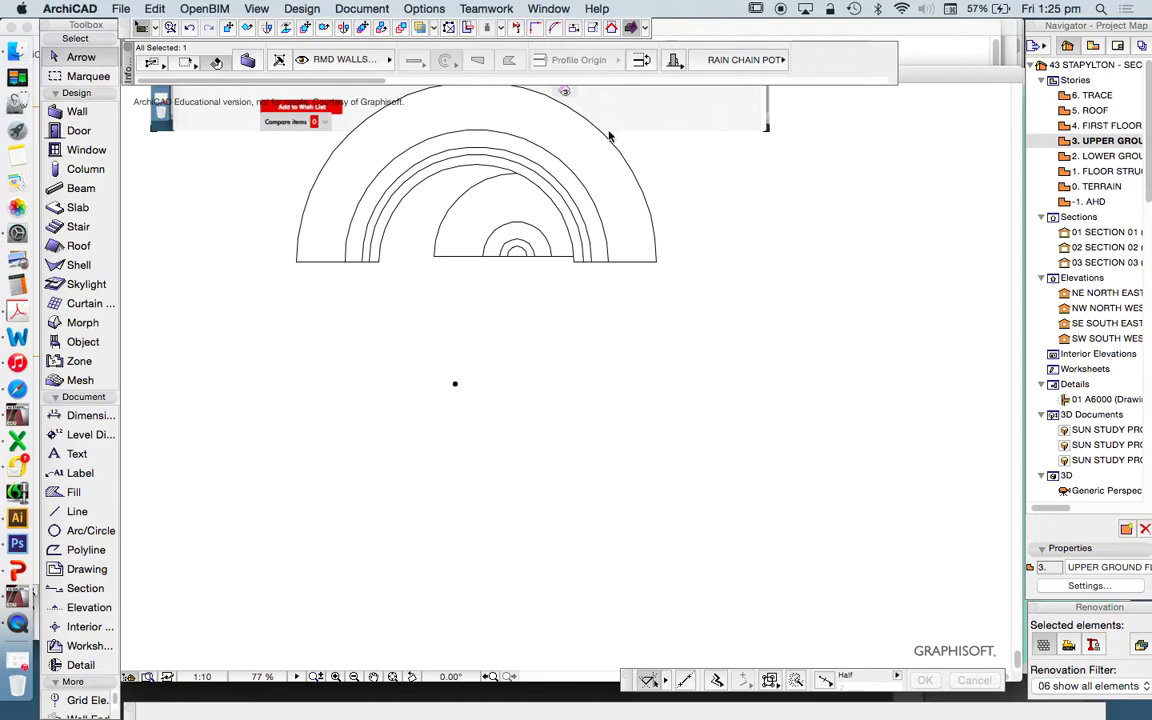
- Stretch the end node of the tiny half-circle wall horizontally to widen it, and inspect the wall alone in 3D
{"action": "left_click", "coordinate": [455, 384]}
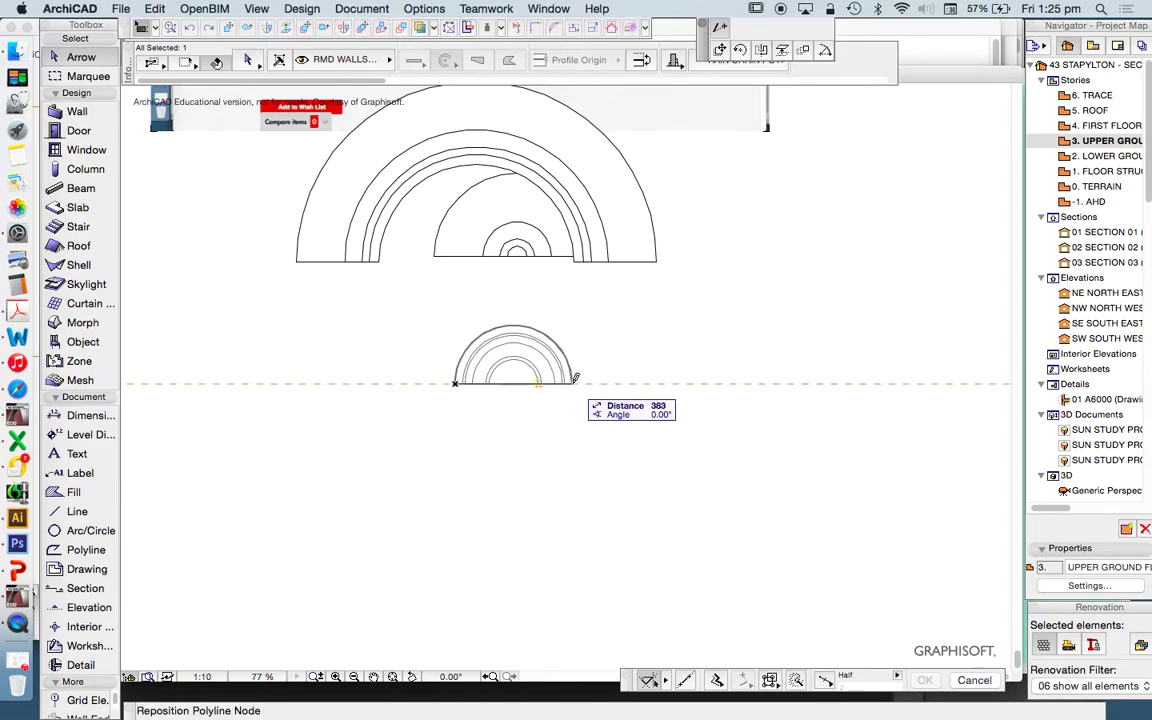
{"action": "left_click", "coordinate": [590, 383]}
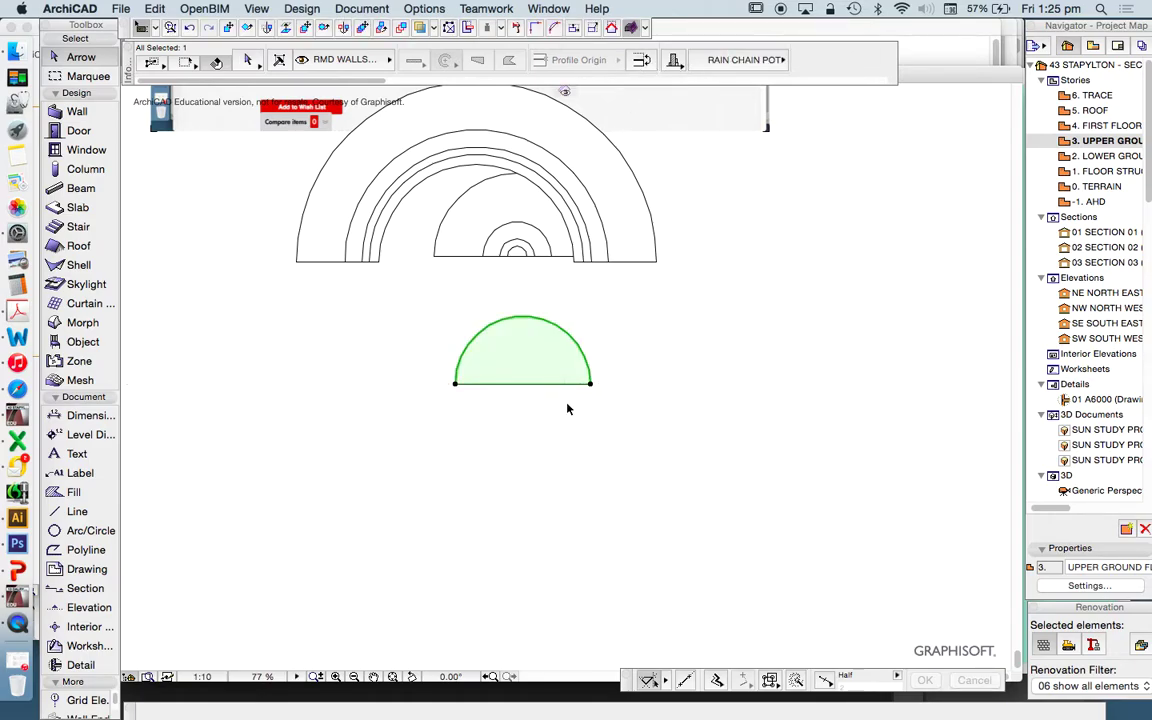
{"action": "right_click", "coordinate": [729, 349]}
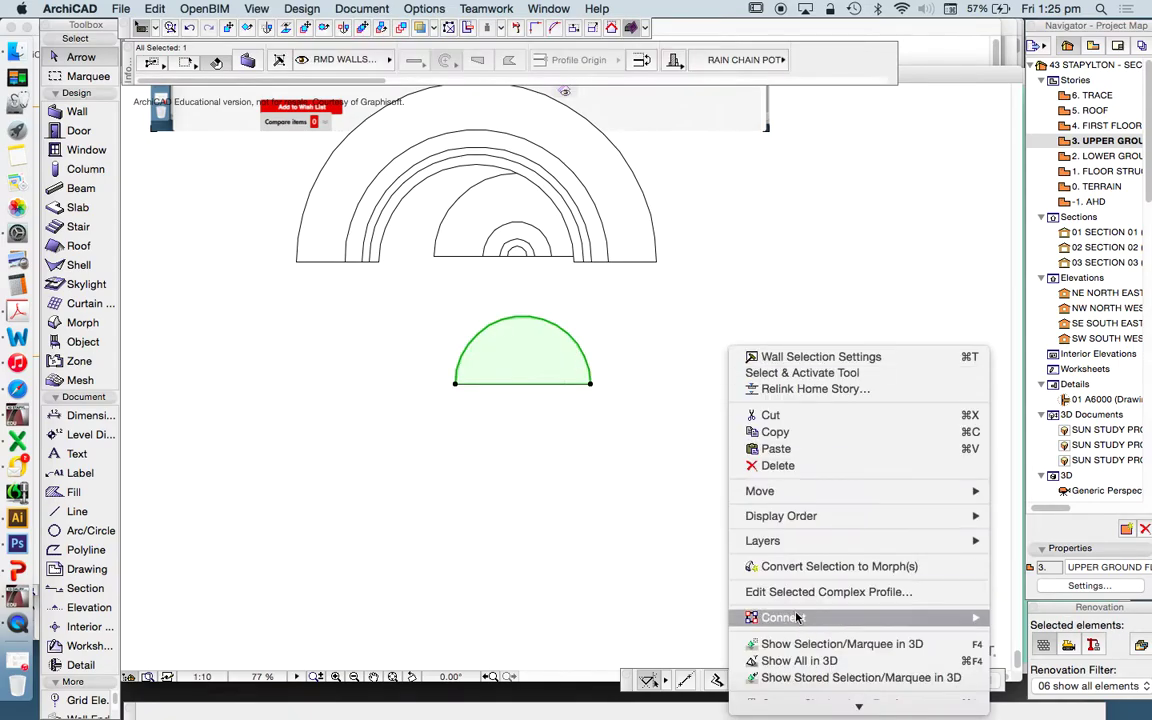
{"action": "left_click", "coordinate": [797, 645]}
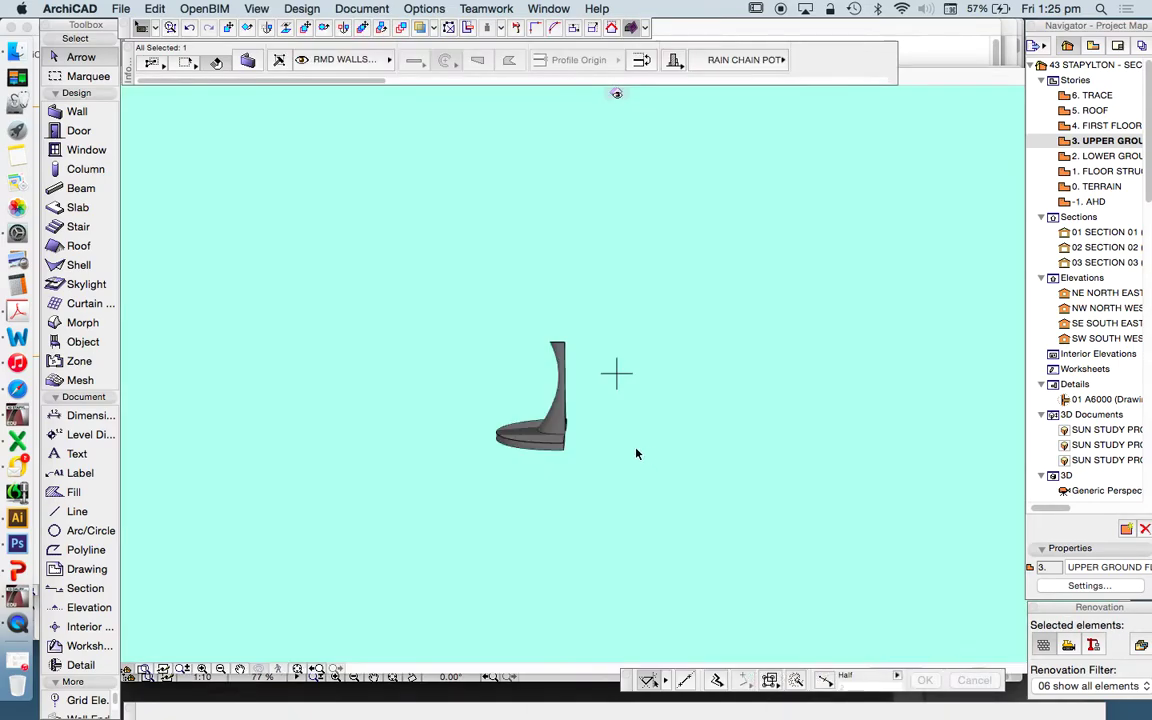
{"action": "left_click_drag", "start_coordinate": [460, 491], "coordinate": [683, 515]}
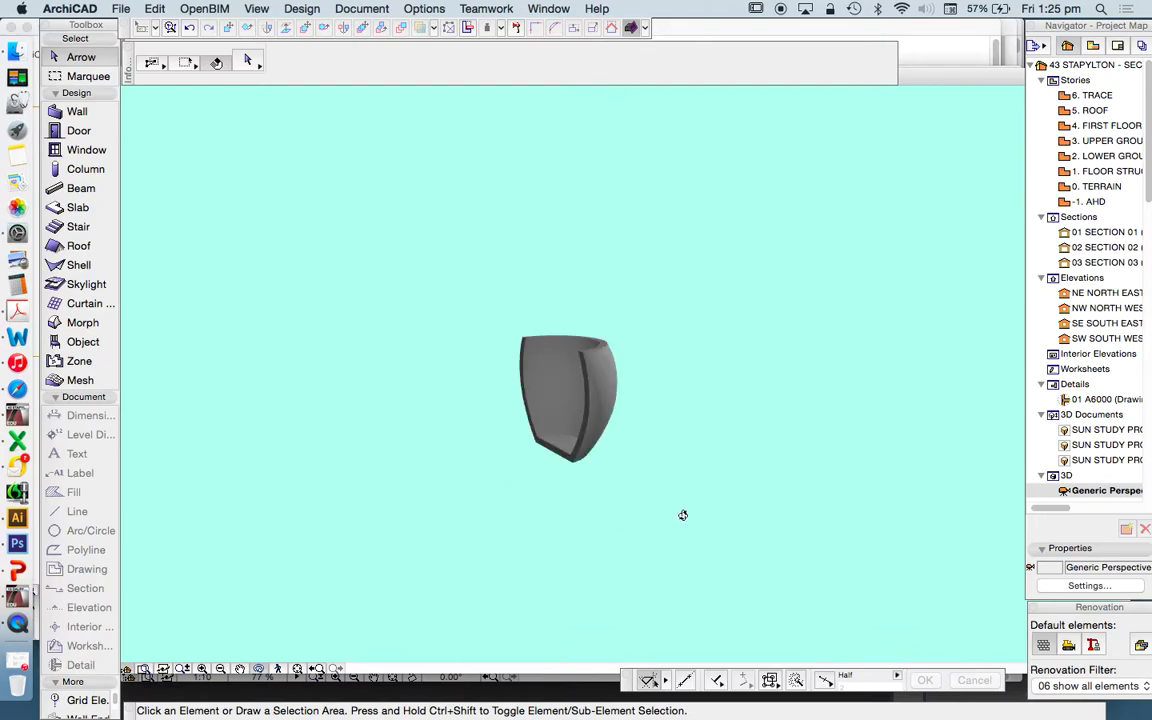
{"action": "middle_click_drag", "start_coordinate": [682, 515], "coordinate": [651, 494], "text": "shift"}
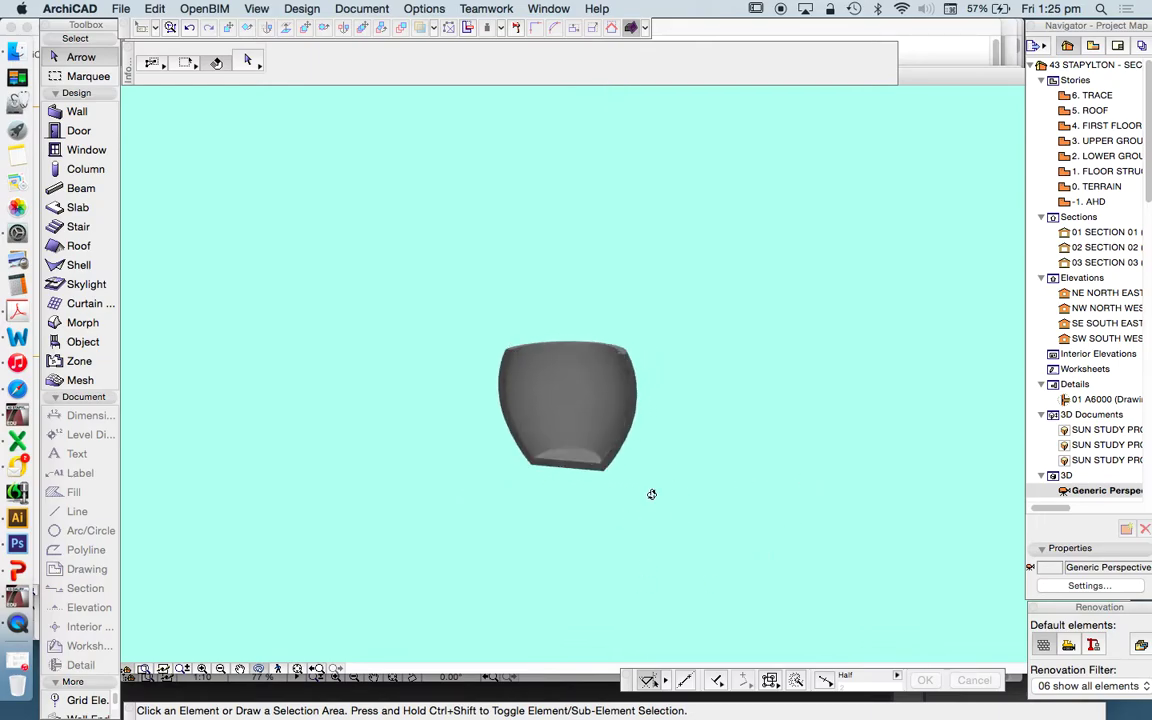
- On the 3. UPPER GROUND floor plan, draw a full-circle RAIN CHAIN POT wall of about 279 mm radius below the half-circle wall
{"action": "double_click", "coordinate": [1104, 140]}
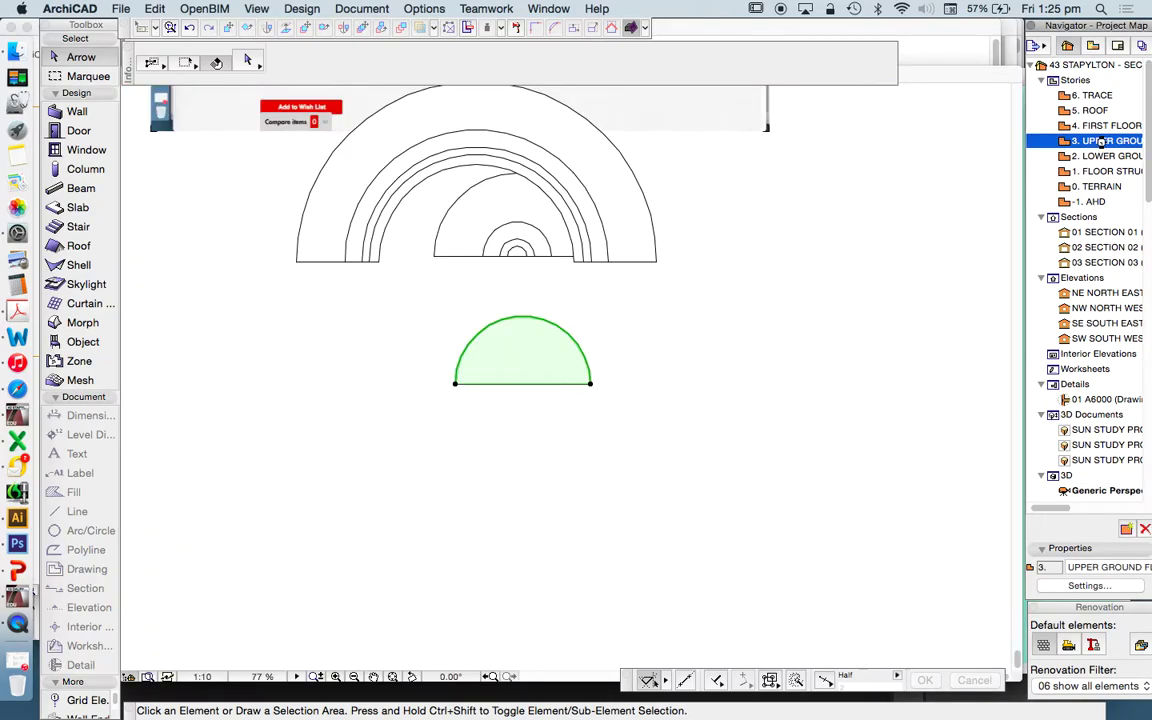
{"action": "left_click", "coordinate": [527, 385]}
{"action": "key", "text": "Escape"}
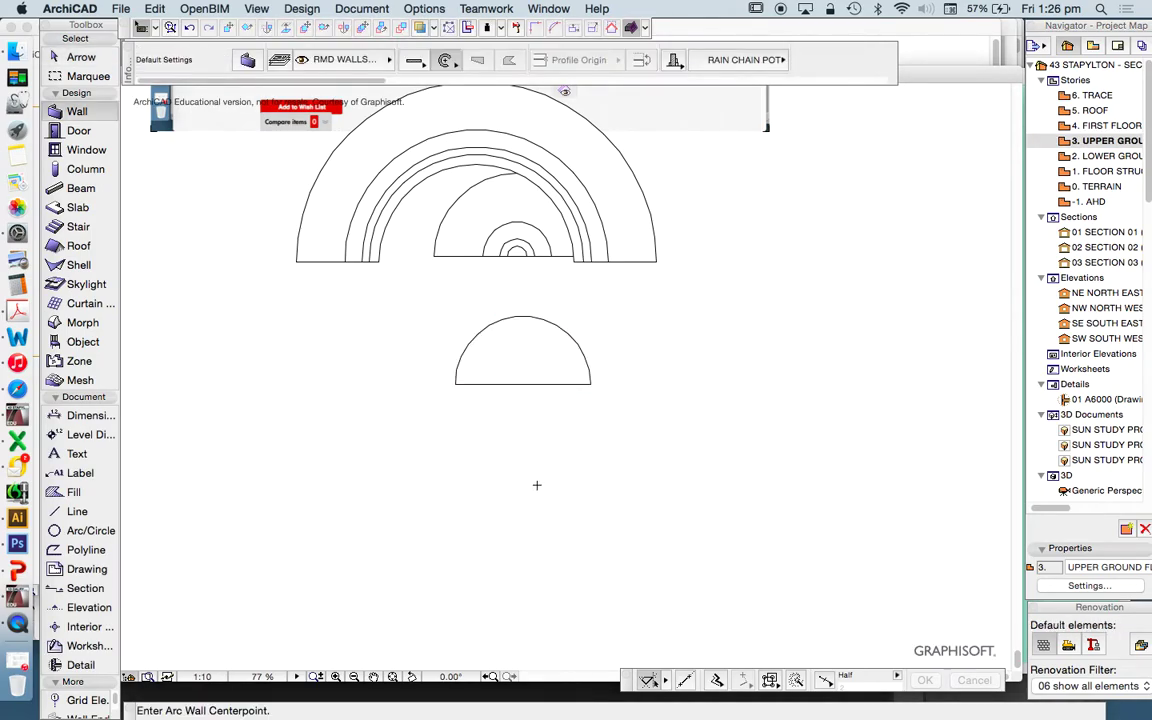
{"action": "left_click", "coordinate": [535, 484]}
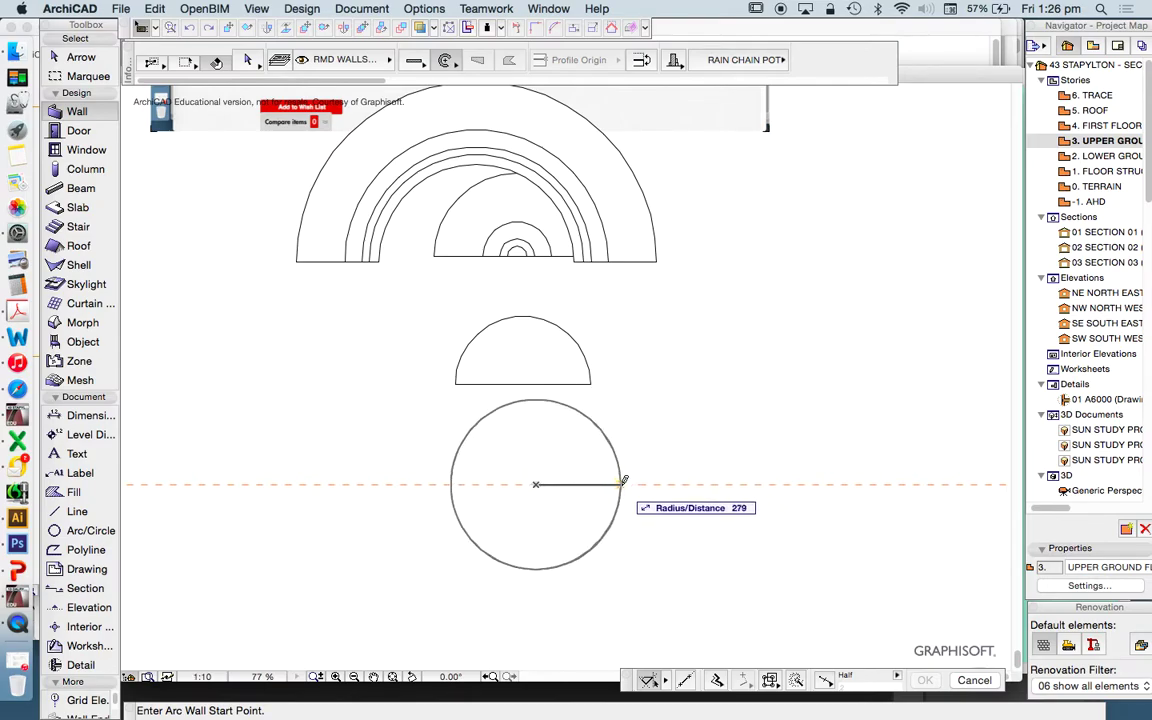
{"action": "left_click", "coordinate": [624, 481]}
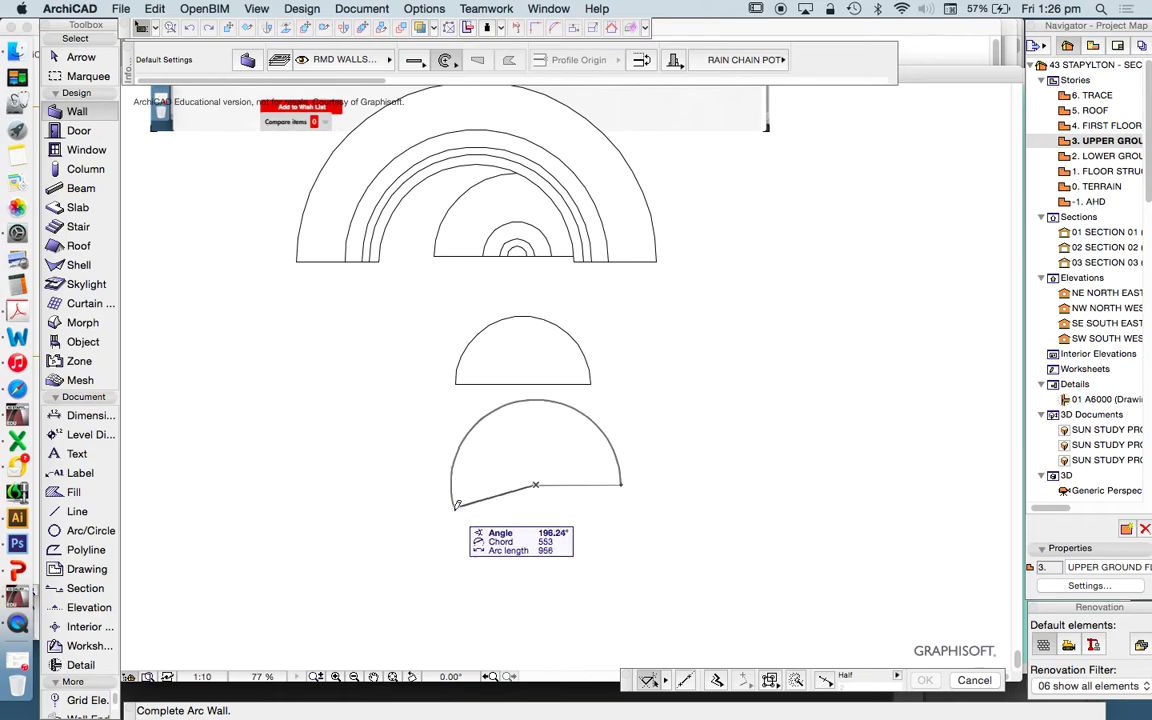
{"action": "left_click", "coordinate": [624, 483]}
{"action": "key", "text": "Escape"}
- Show only the lower half of the new circular wall in 3D and examine its outside, inside and cut faces
{"action": "left_click", "coordinate": [624, 490]}
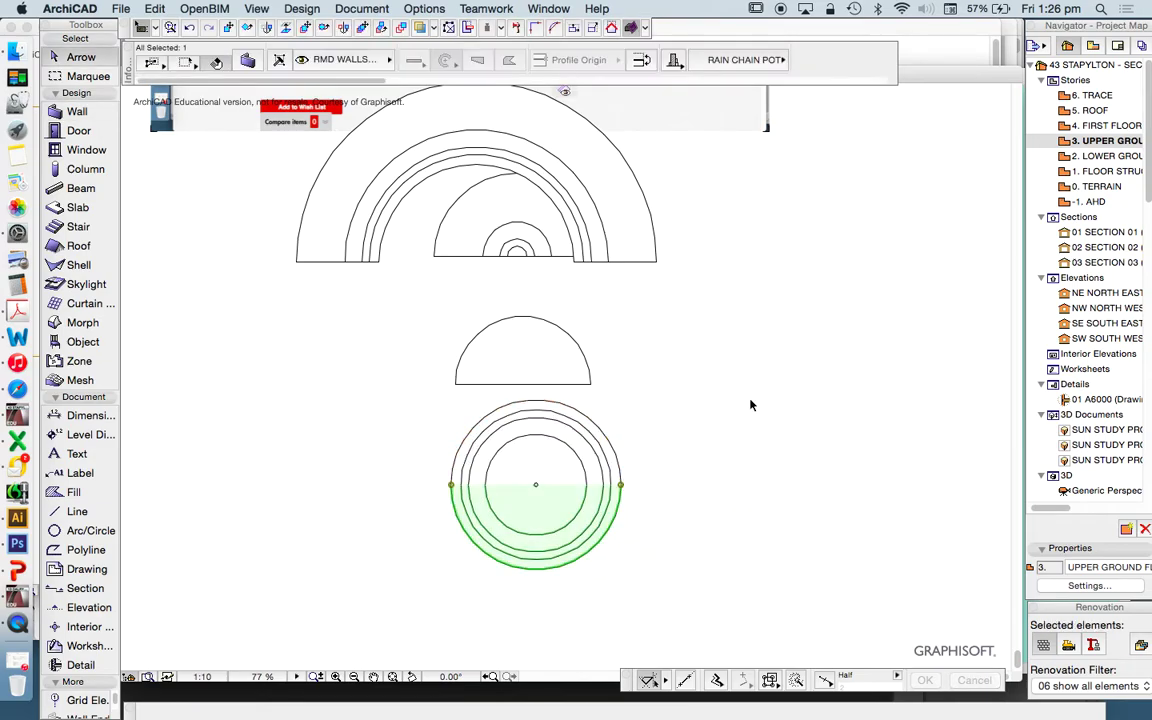
{"action": "right_click", "coordinate": [758, 404]}
{"action": "left_click", "coordinate": [757, 451]}
{"action": "mouse_move", "coordinate": [639, 497]}
{"action": "left_mouse_down"}
{"action": "mouse_move", "coordinate": [581, 514]}
{"action": "mouse_move", "coordinate": [590, 508]}
{"action": "left_mouse_up"}
{"action": "right_click", "coordinate": [760, 444]}
{"action": "scroll", "coordinate": [842, 606], "scroll_direction": "down", "scroll_amount": 3}
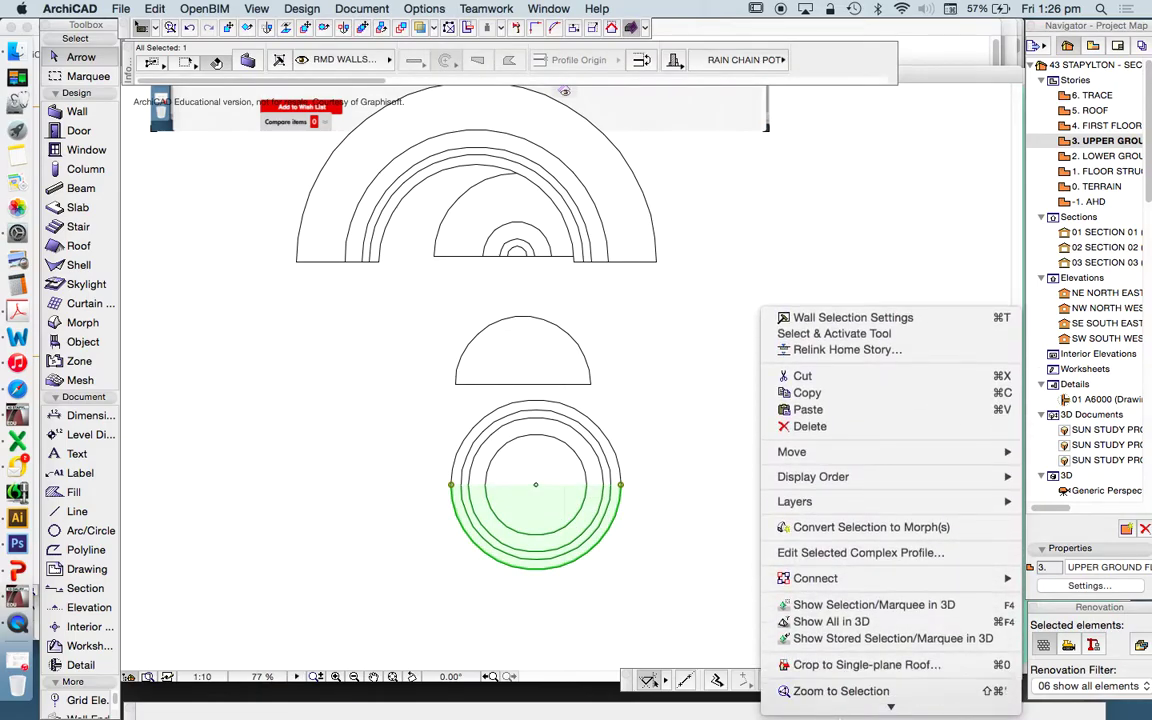
{"action": "left_click", "coordinate": [845, 589]}
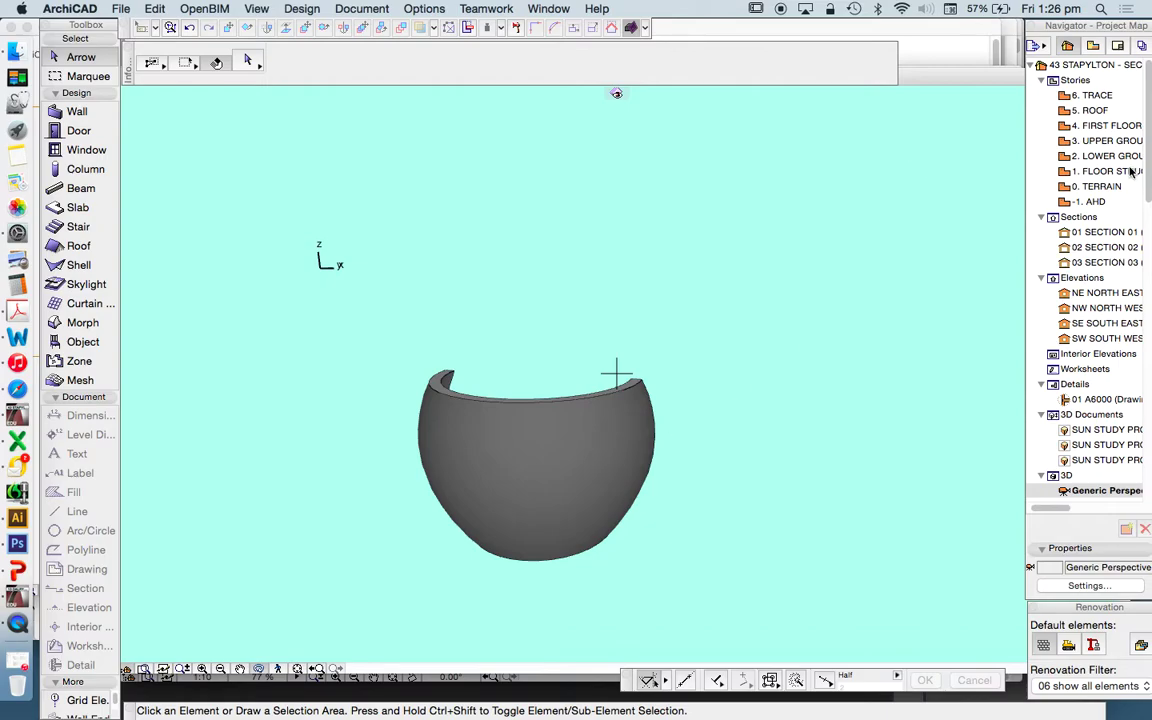
{"action": "left_click_drag", "start_coordinate": [684, 400], "coordinate": [914, 260]}
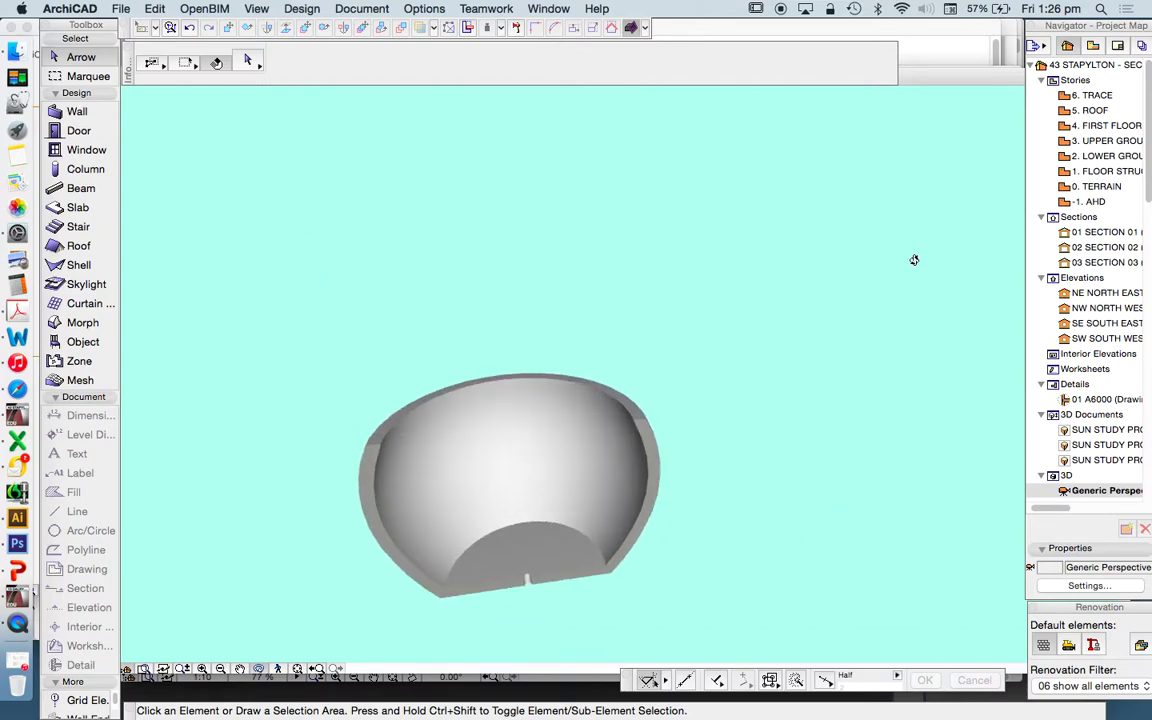
- Return to the 3. UPPER GROUND floor plan, show both halves of the circular wall in 3D and examine the complete pot from above and below
{"action": "left_click", "coordinate": [1094, 141]}
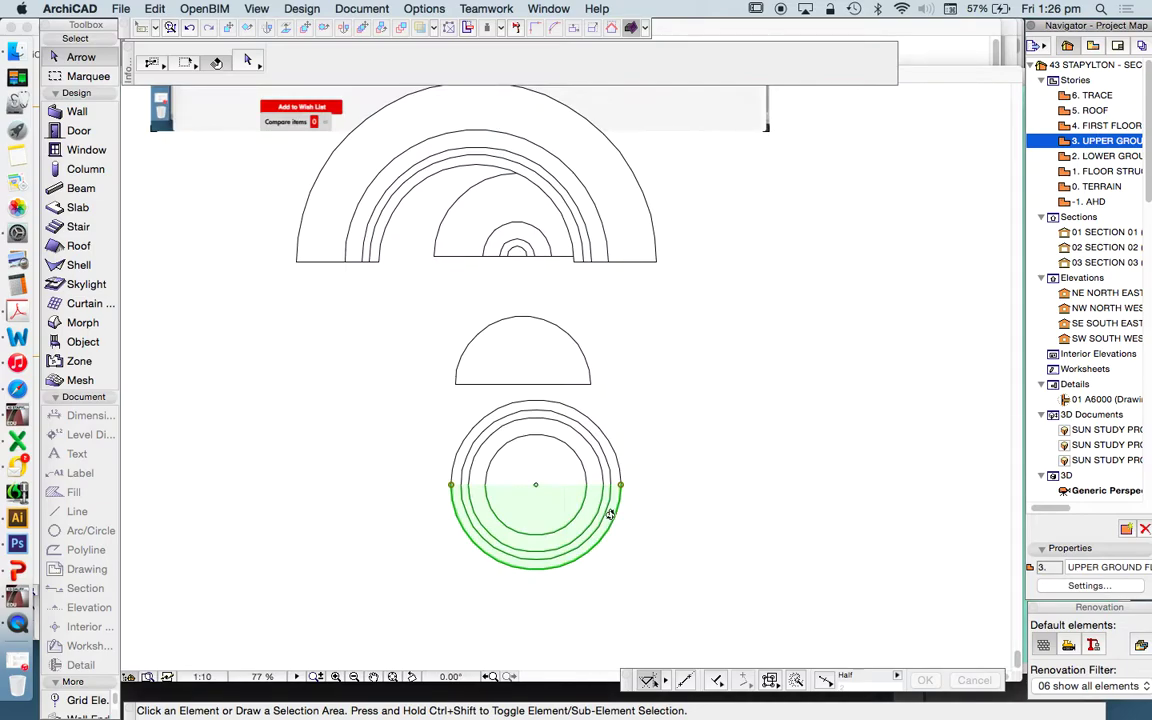
{"action": "left_click", "coordinate": [561, 519]}
{"action": "left_click", "coordinate": [607, 437]}
{"action": "right_click", "coordinate": [731, 355]}
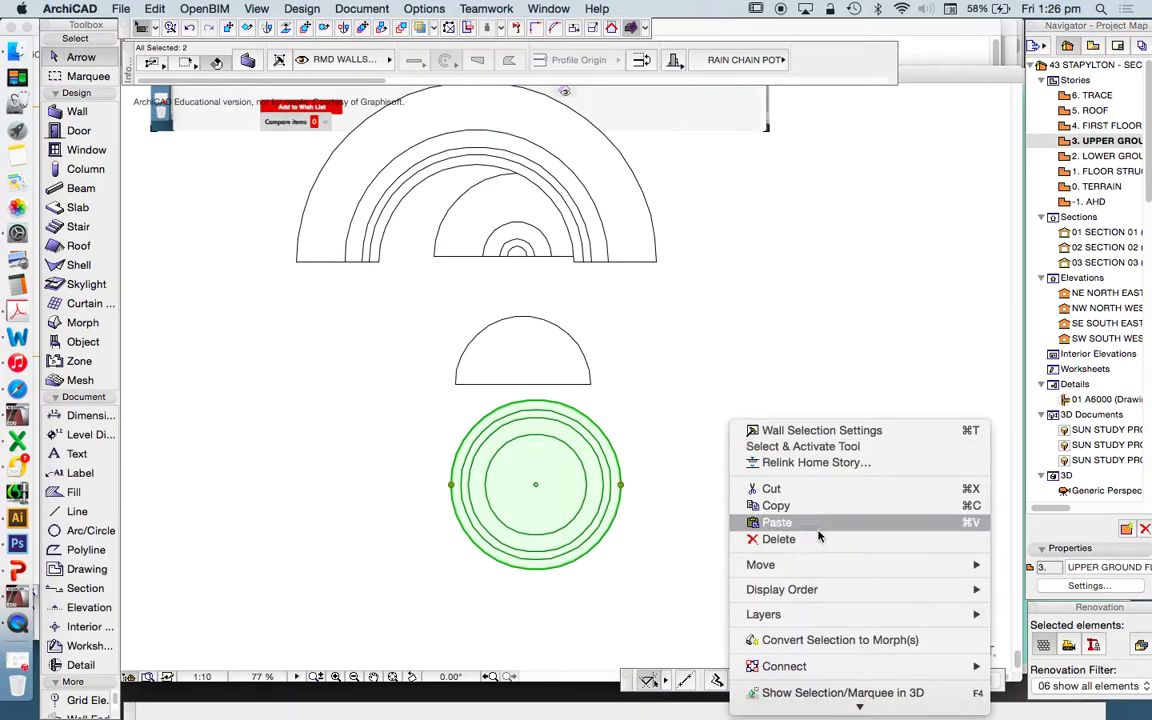
{"action": "left_click", "coordinate": [822, 592]}
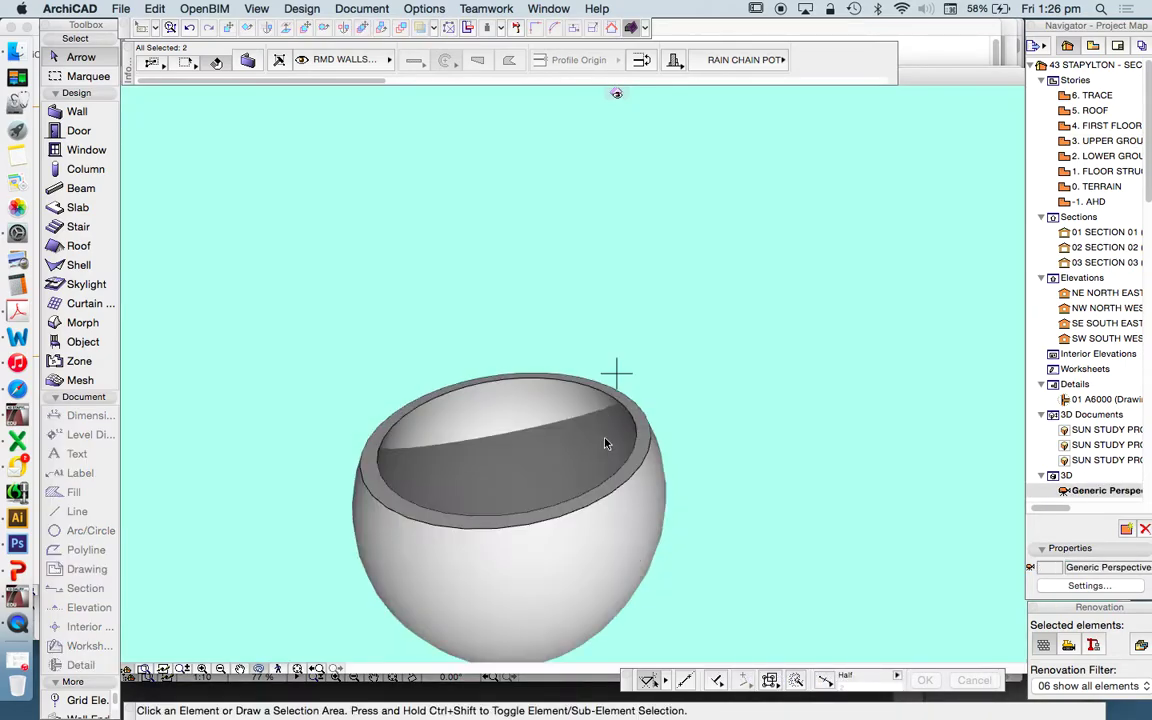
{"action": "scroll", "coordinate": [612, 318], "scroll_direction": "down", "scroll_amount": 5}
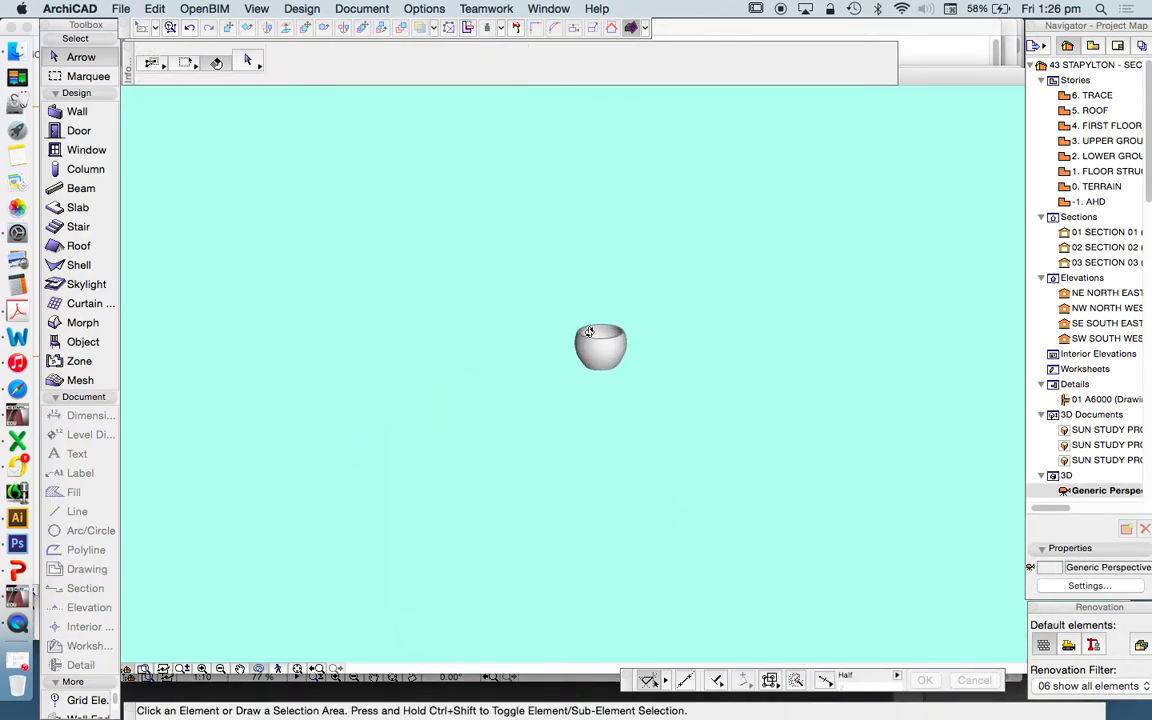
{"action": "middle_click_drag", "start_coordinate": [589, 331], "coordinate": [622, 413], "text": "shift"}
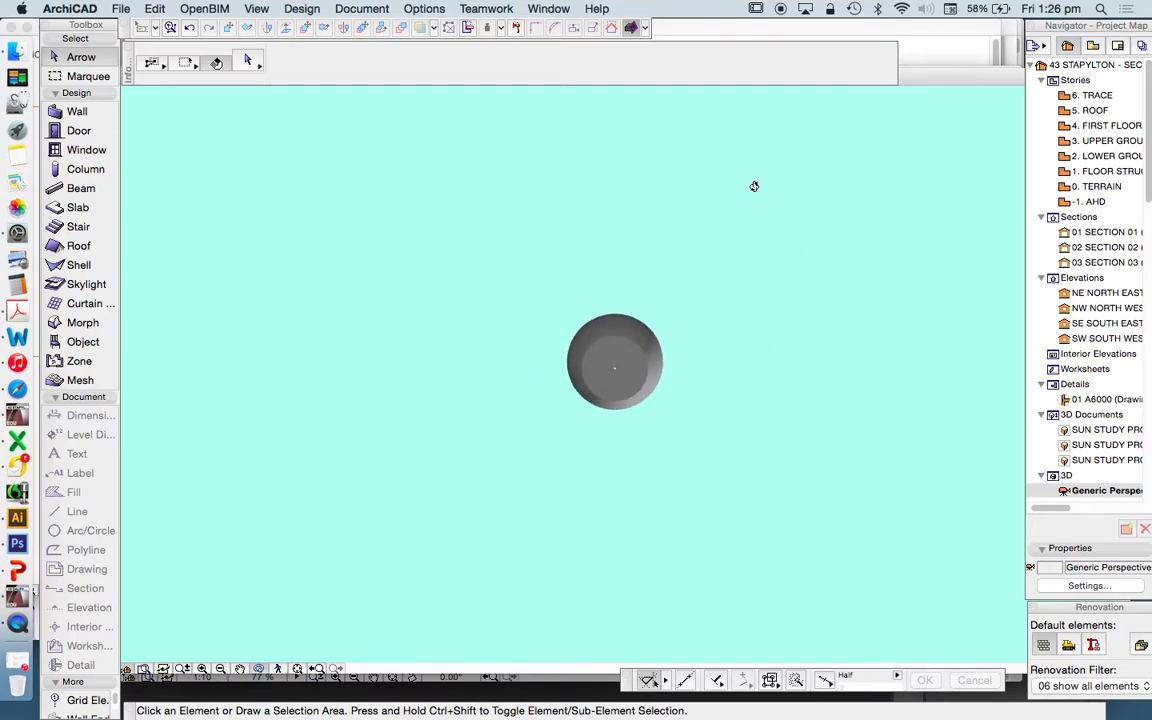
{"action": "left_click_drag", "start_coordinate": [820, 341], "coordinate": [616, 93]}
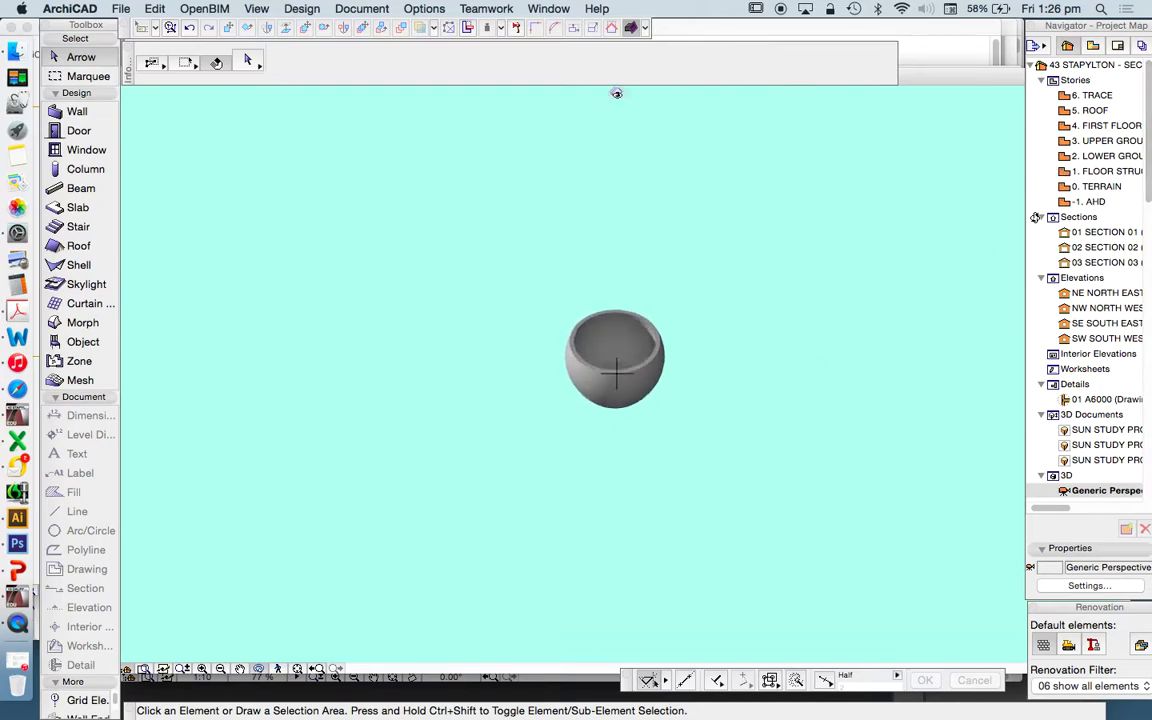
{"action": "left_click_drag", "start_coordinate": [684, 350], "coordinate": [283, 454]}
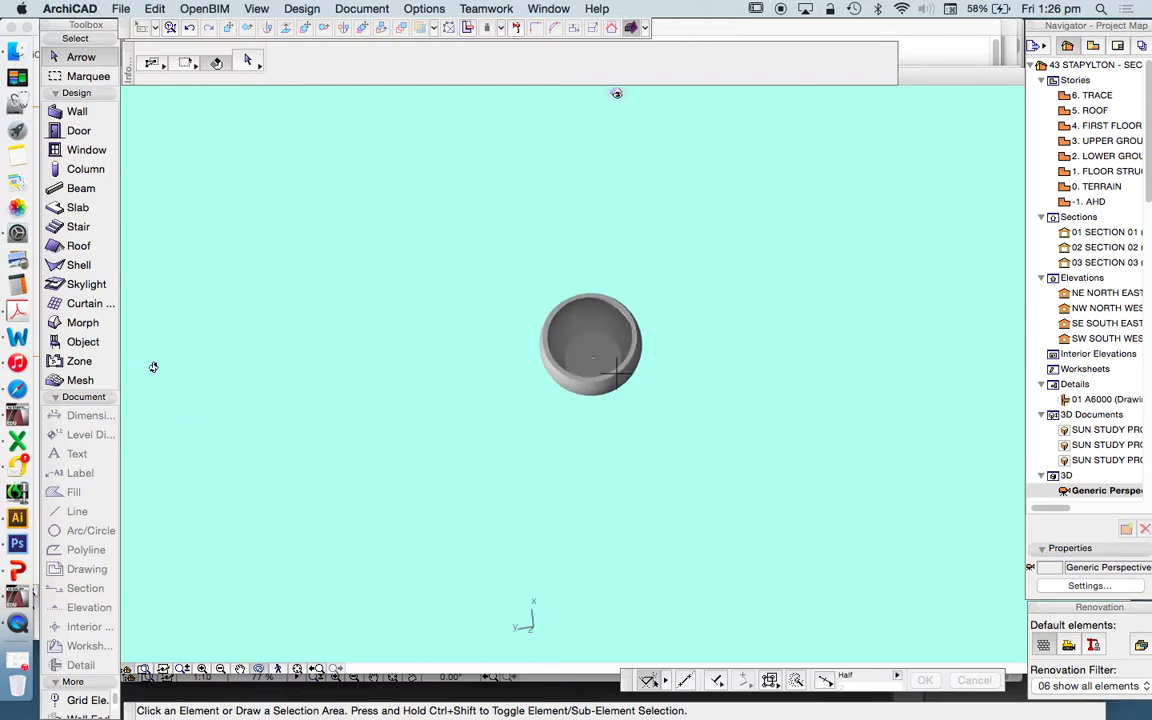